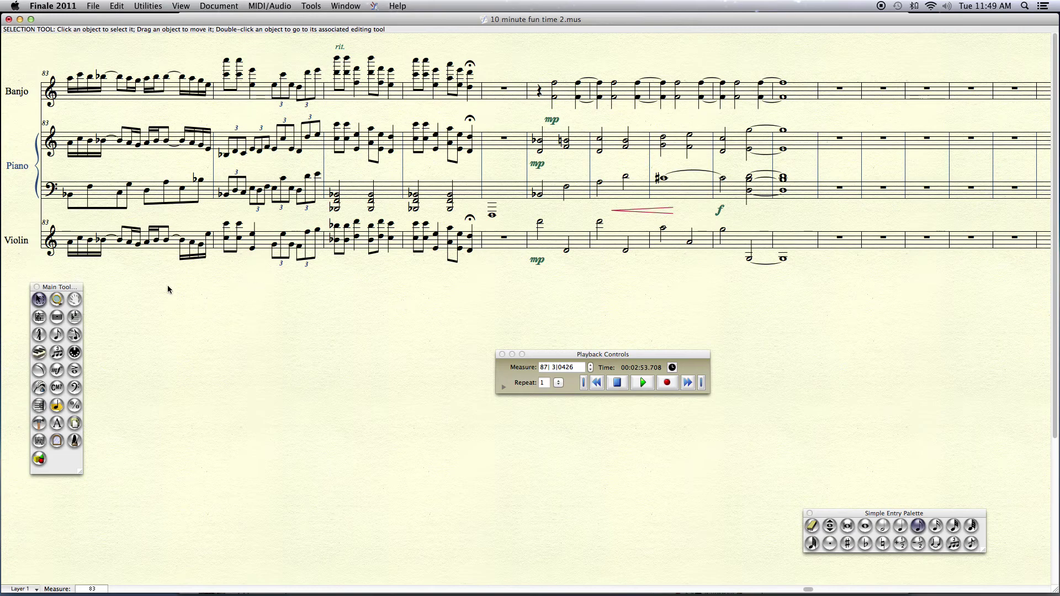
# - Move the Main Tool palette, Playback Controls and Simple Entry Palette to the empty area below the staves, side by side
pyautogui.moveTo(61, 288); pyautogui.dragTo(43, 384)
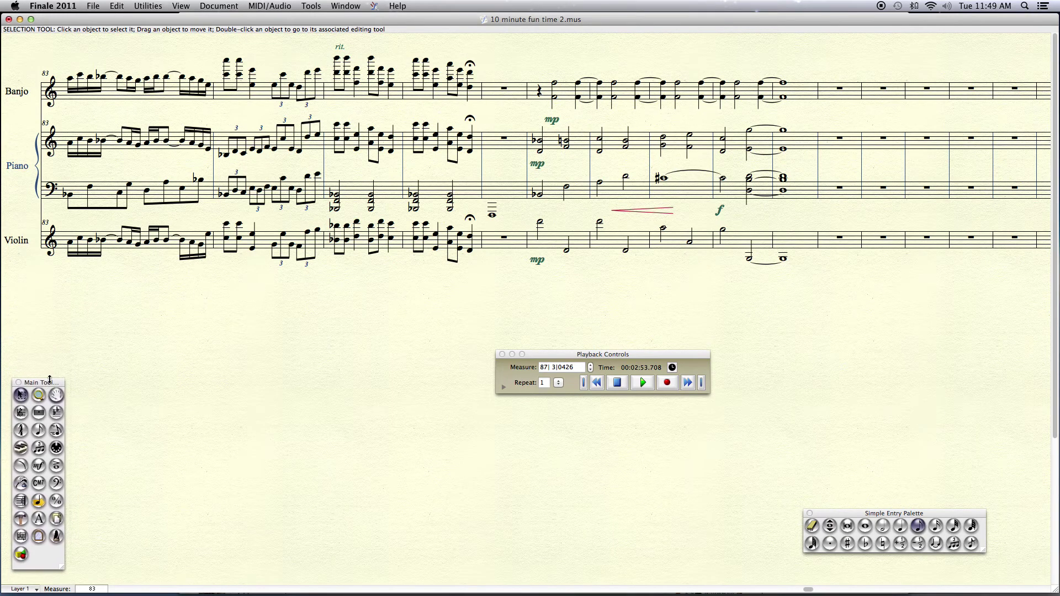
pyautogui.moveTo(599, 356); pyautogui.dragTo(179, 489)
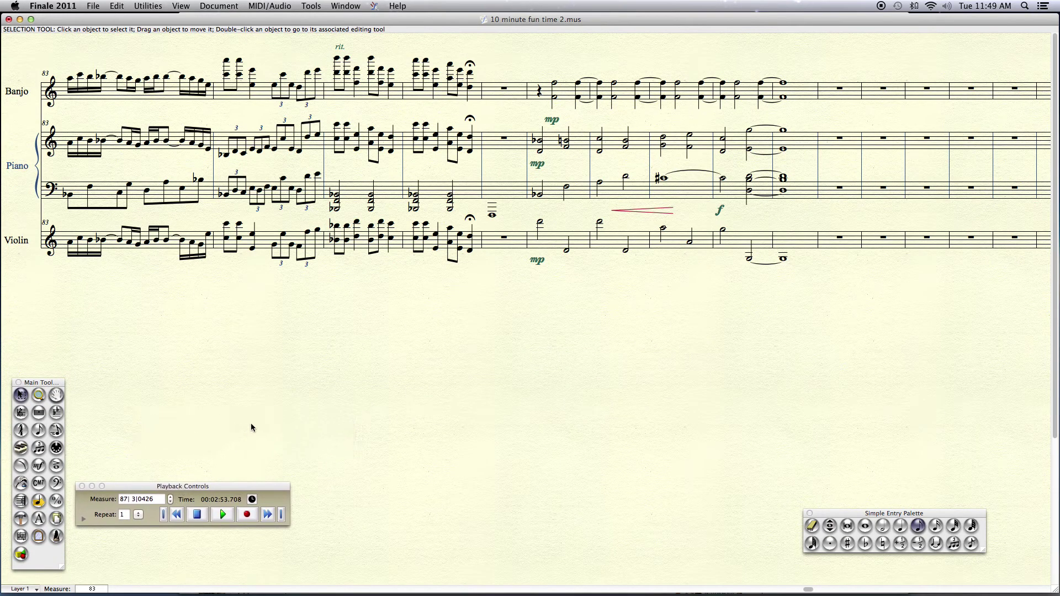
pyautogui.moveTo(879, 513); pyautogui.dragTo(382, 485)
# - Dismiss the reminder notification and insert 4 blank measures on all staves before measure 84, where the triplet passage starts
pyautogui.hscroll(-5, 402, 453)
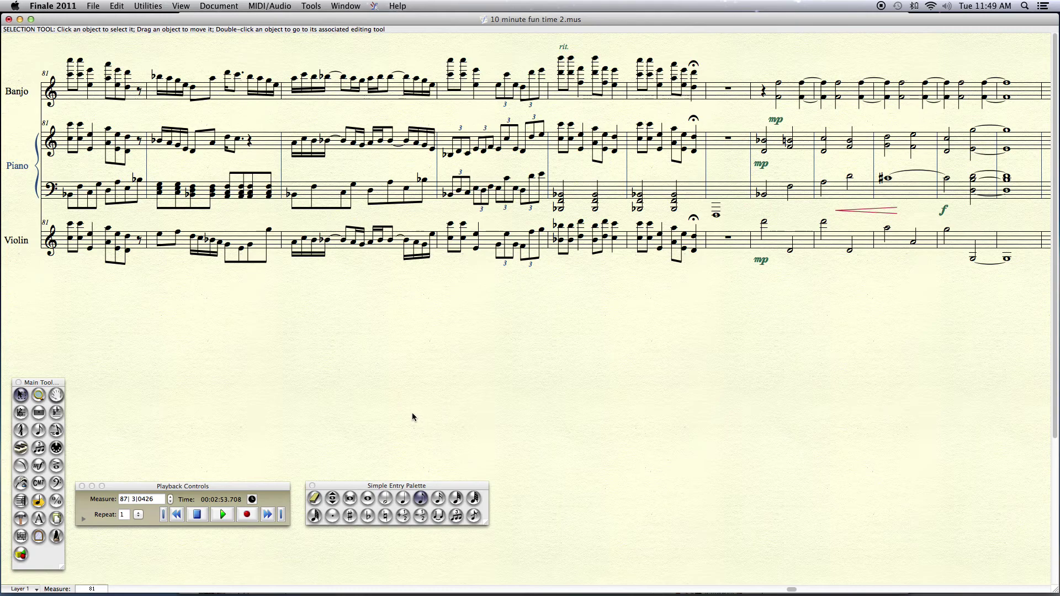
pyautogui.hscroll(-2, 412, 413)
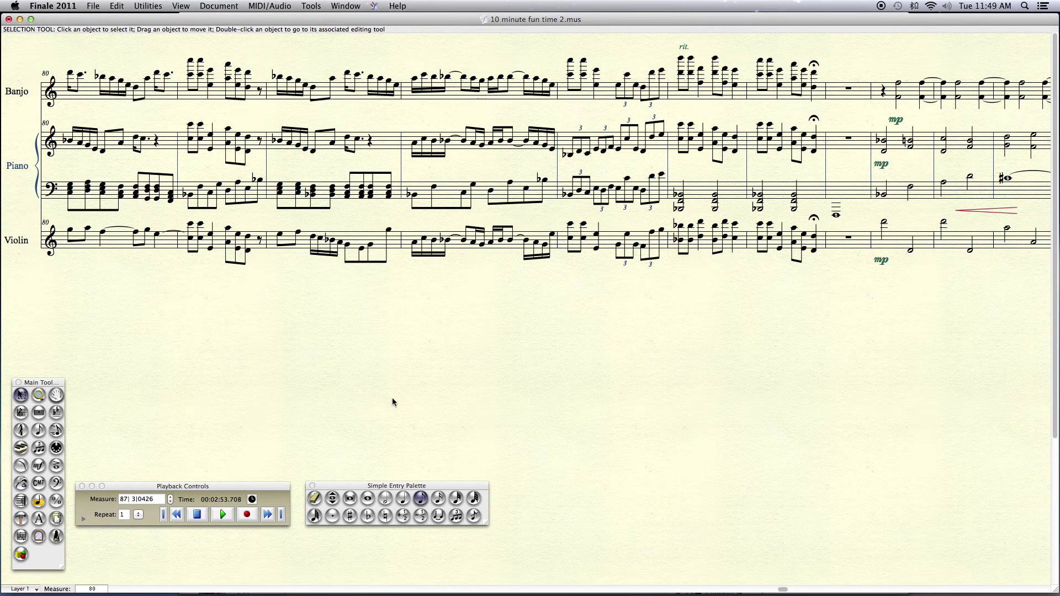
pyautogui.hscroll(-10, 392, 399)
pyautogui.hscroll(-2, 392, 397)
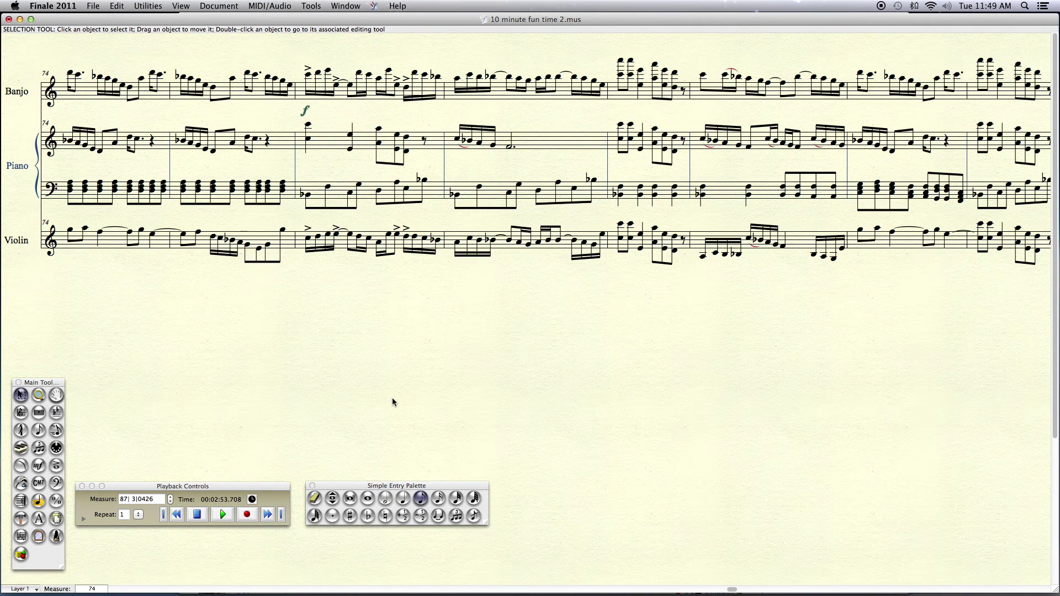
pyautogui.hscroll(15, 392, 399)
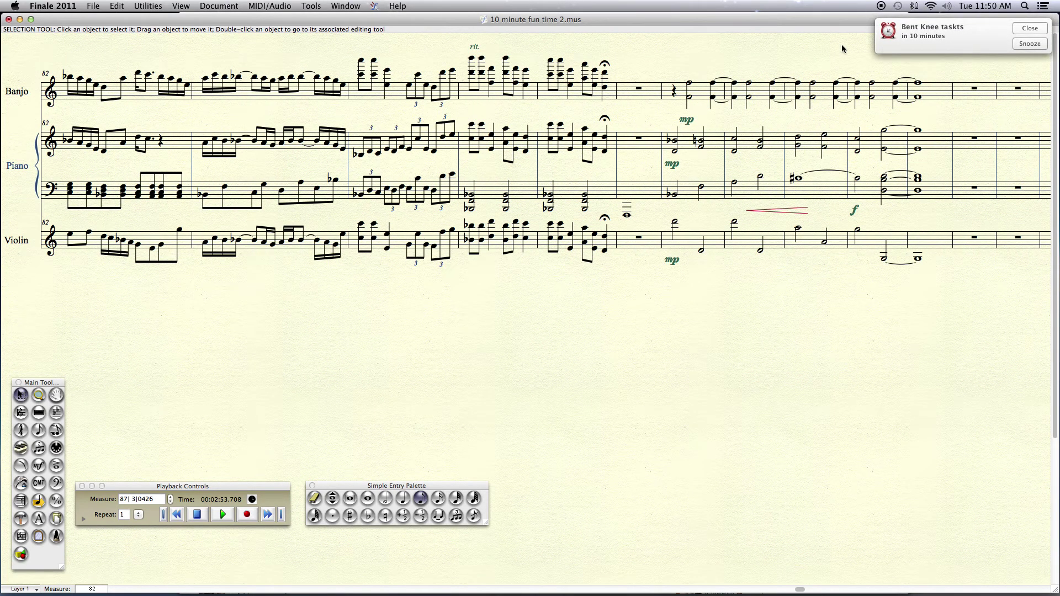
pyautogui.click(1031, 29)
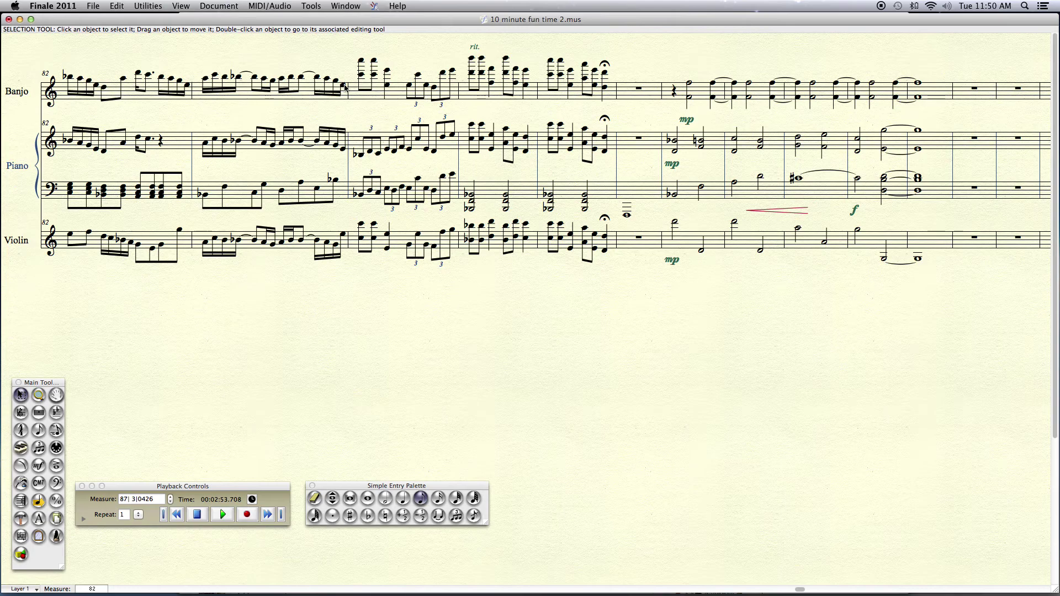
pyautogui.click(383, 94)
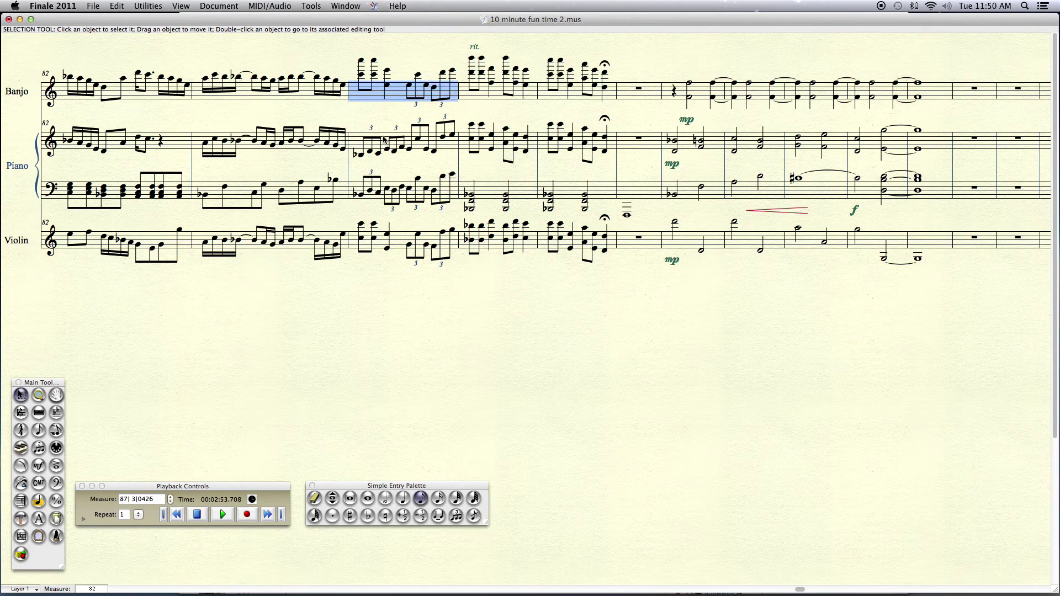
pyautogui.keyDown('shift'); pyautogui.click(381, 250); pyautogui.keyUp('shift')
pyautogui.click(150, 6)
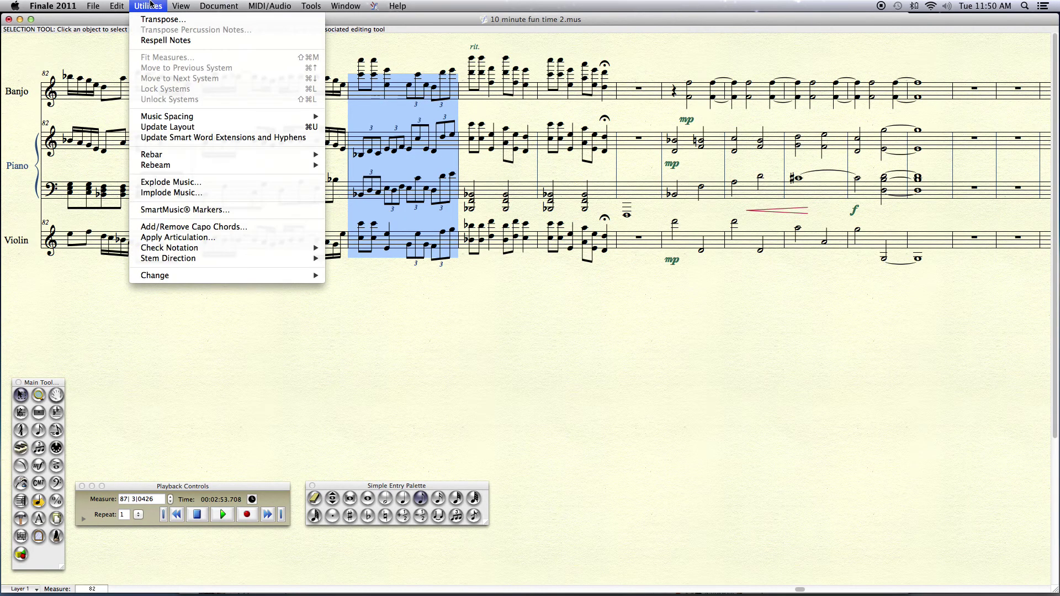
pyautogui.moveTo(118, 6)
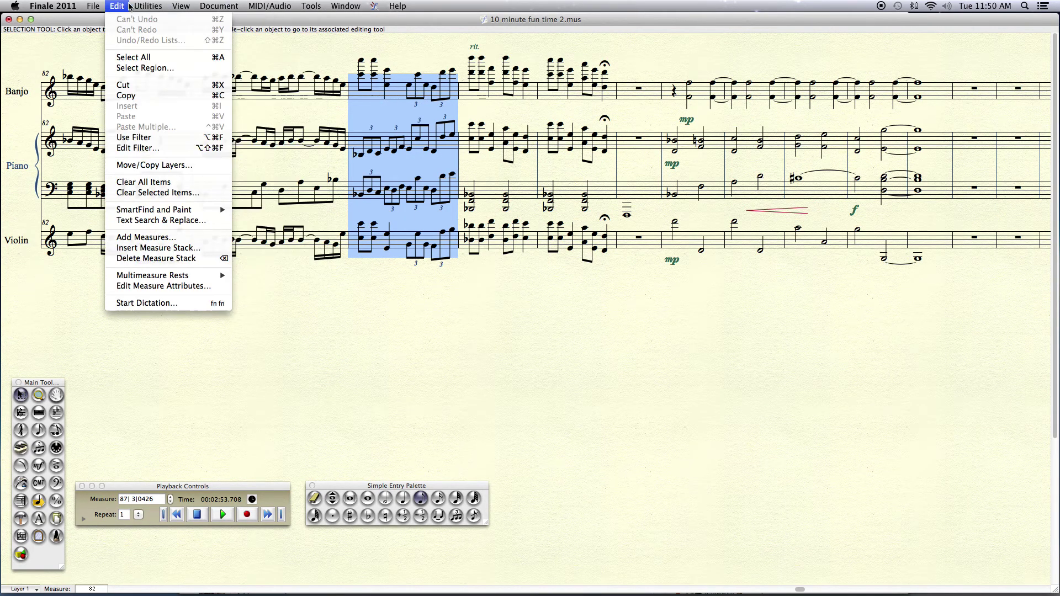
pyautogui.click(147, 247)
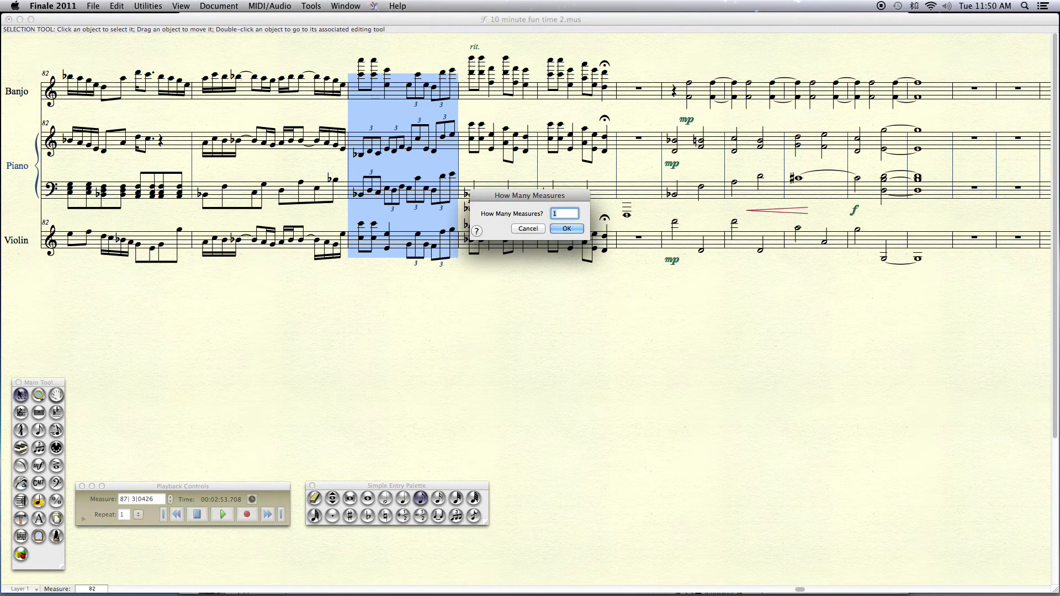
pyautogui.write('4')
pyautogui.press('Return')
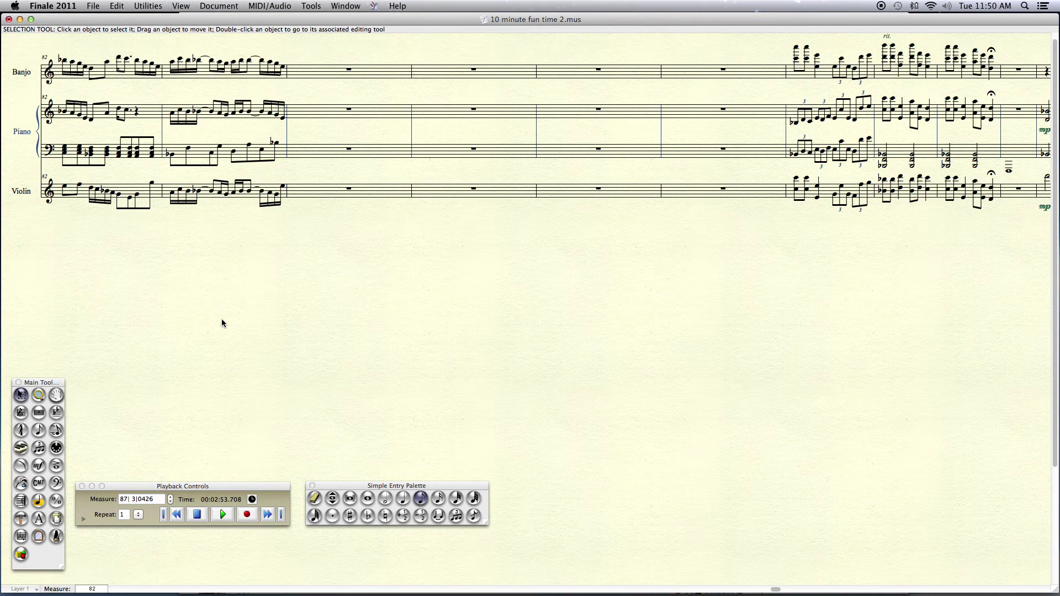
# - Play the score from measure 49 and stop playback after about one measure
pyautogui.hscroll(-15, 222, 323)
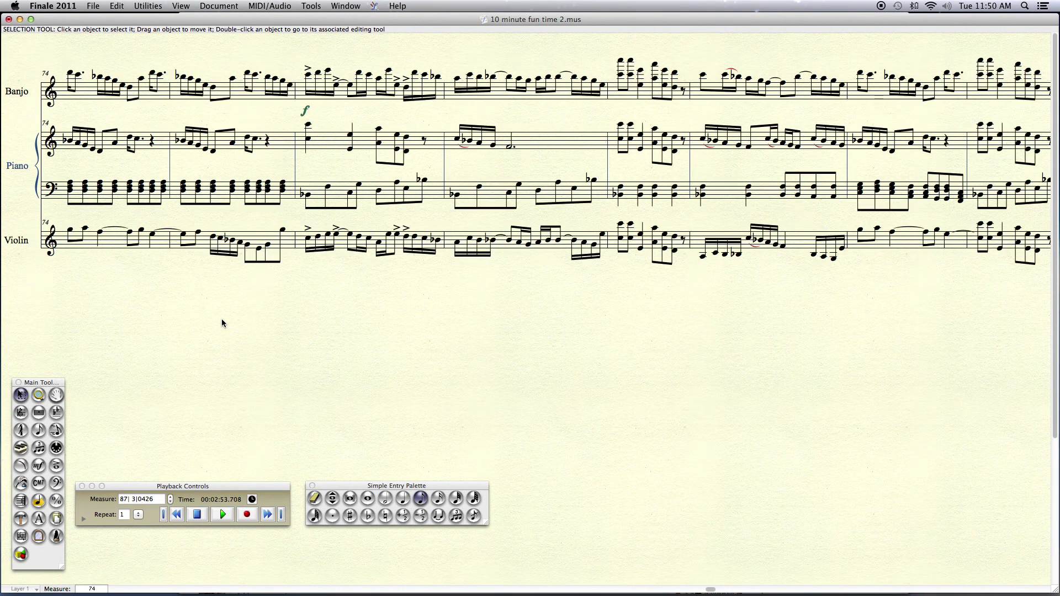
pyautogui.hscroll(-2, 222, 323)
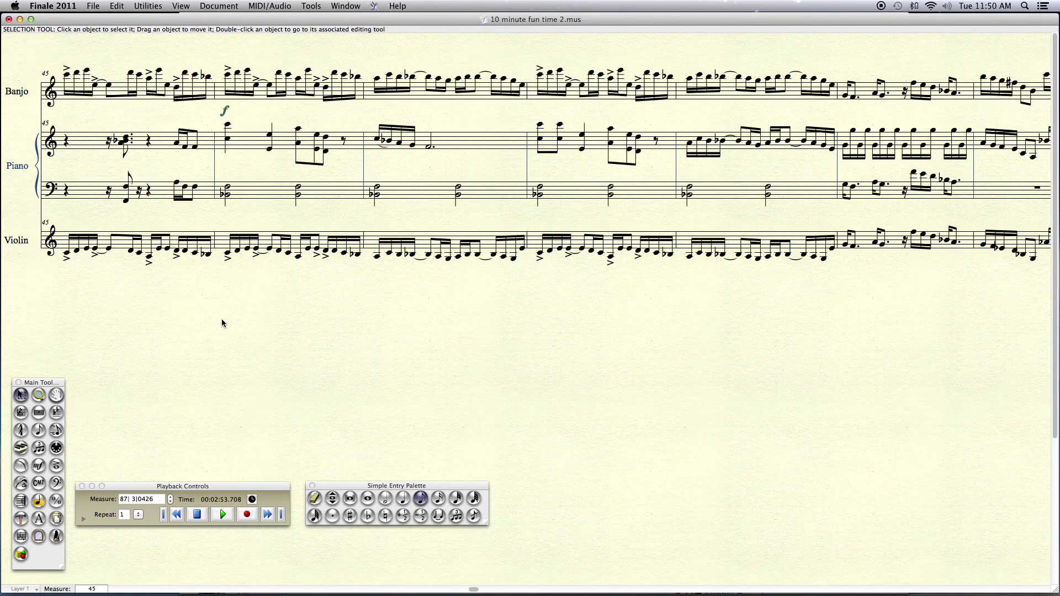
pyautogui.hscroll(3, 222, 323)
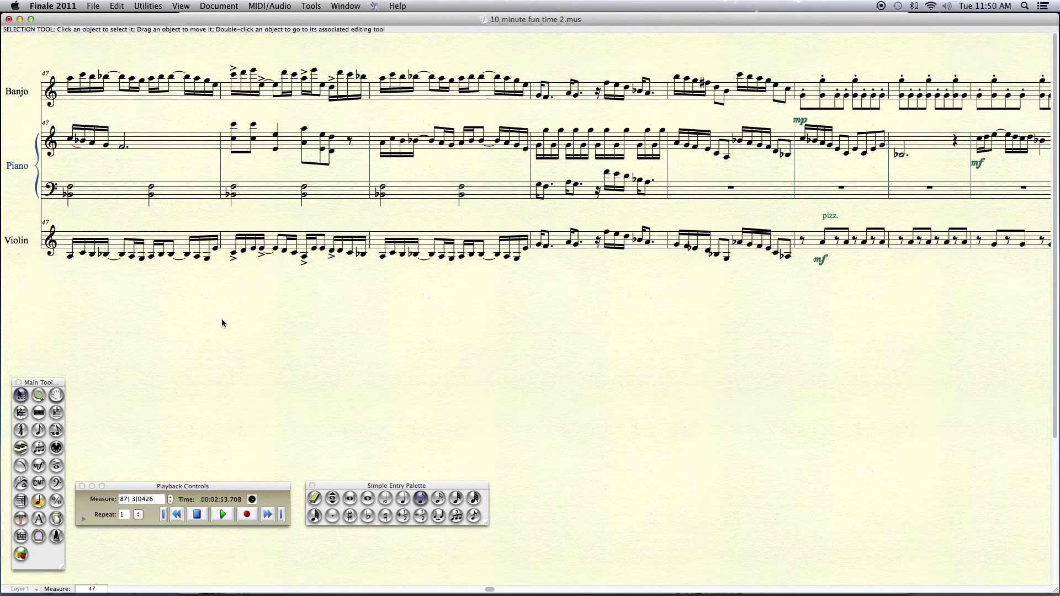
pyautogui.hscroll(1, 222, 323)
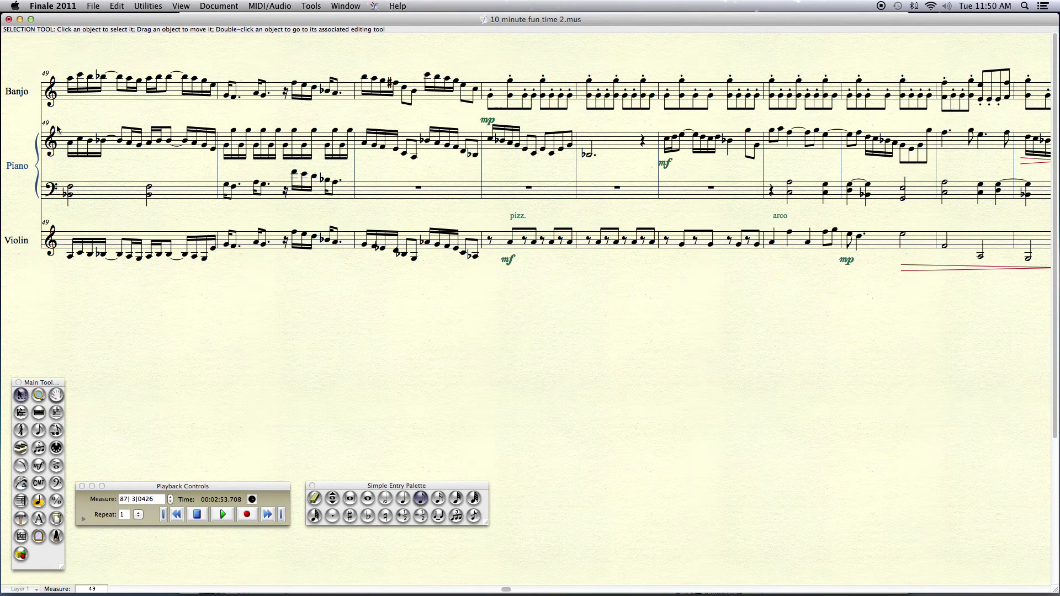
pyautogui.click(120, 498)
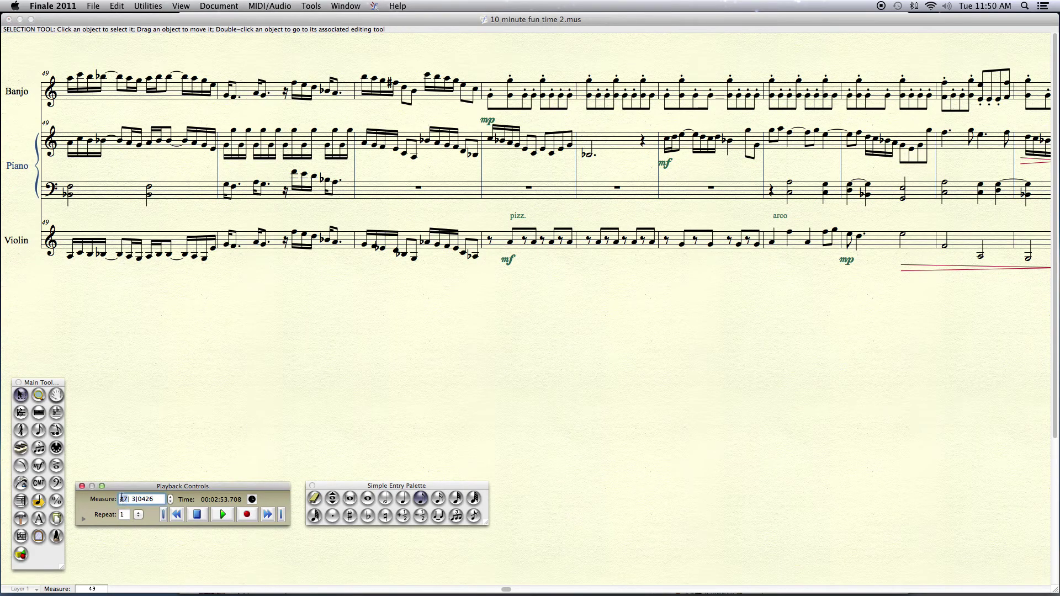
pyautogui.write('49')
pyautogui.press('Return')
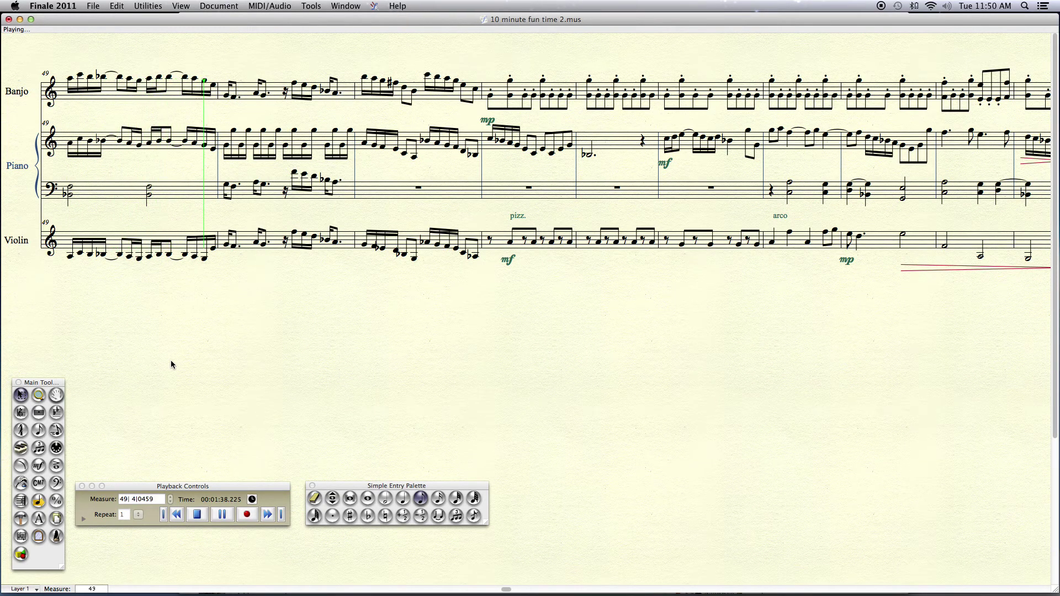
pyautogui.click(171, 362)
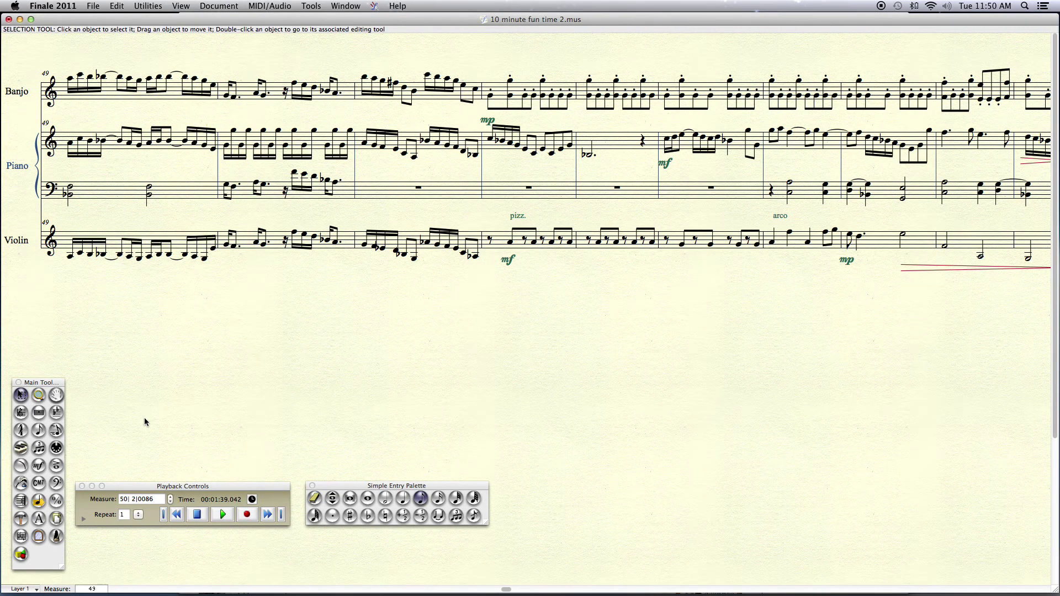
# - Play the score from measure 42 and stop playback at the end of measure 49
pyautogui.hscroll(-5, 144, 422)
pyautogui.hscroll(-4, 144, 422)
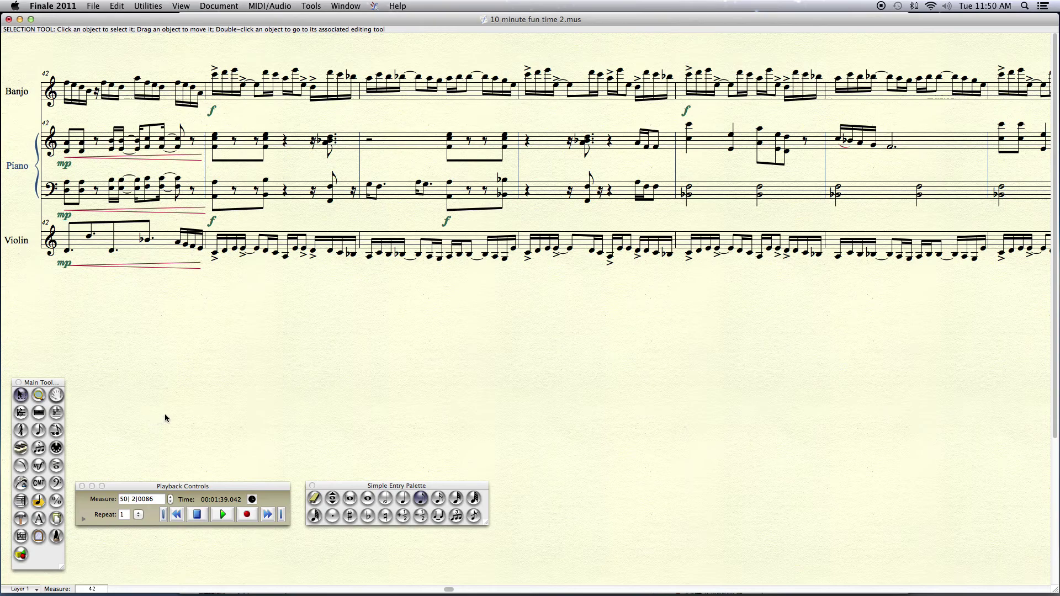
pyautogui.doubleClick(128, 500)
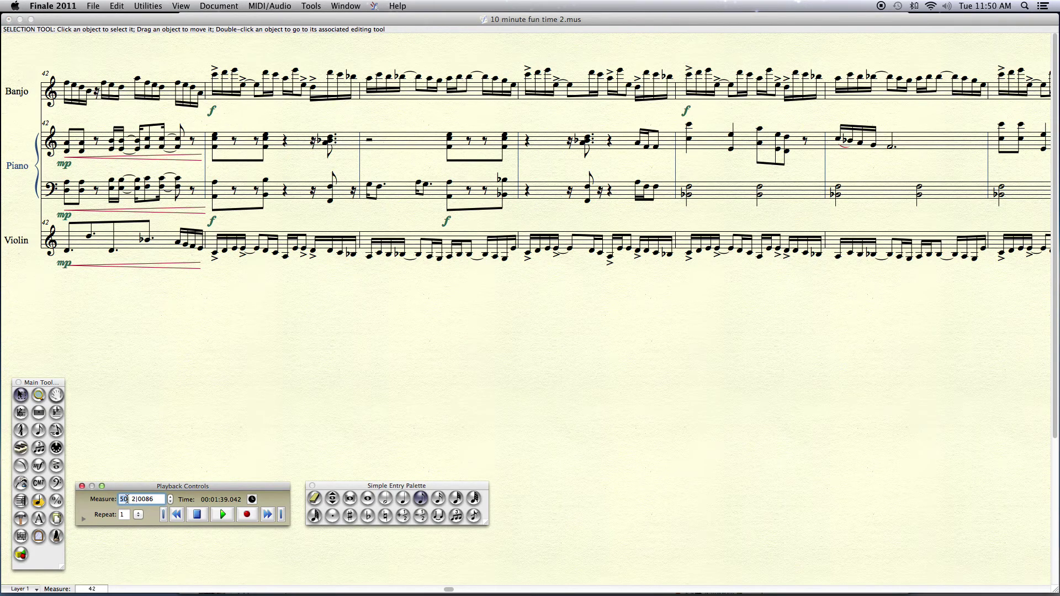
pyautogui.write('42')
pyautogui.press('Return')
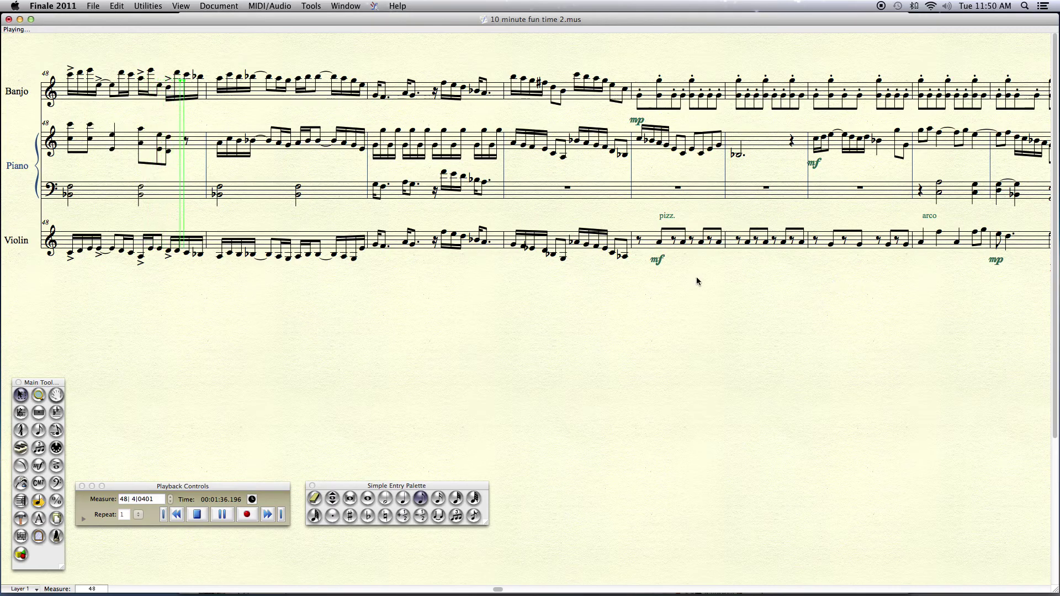
pyautogui.click(330, 249)
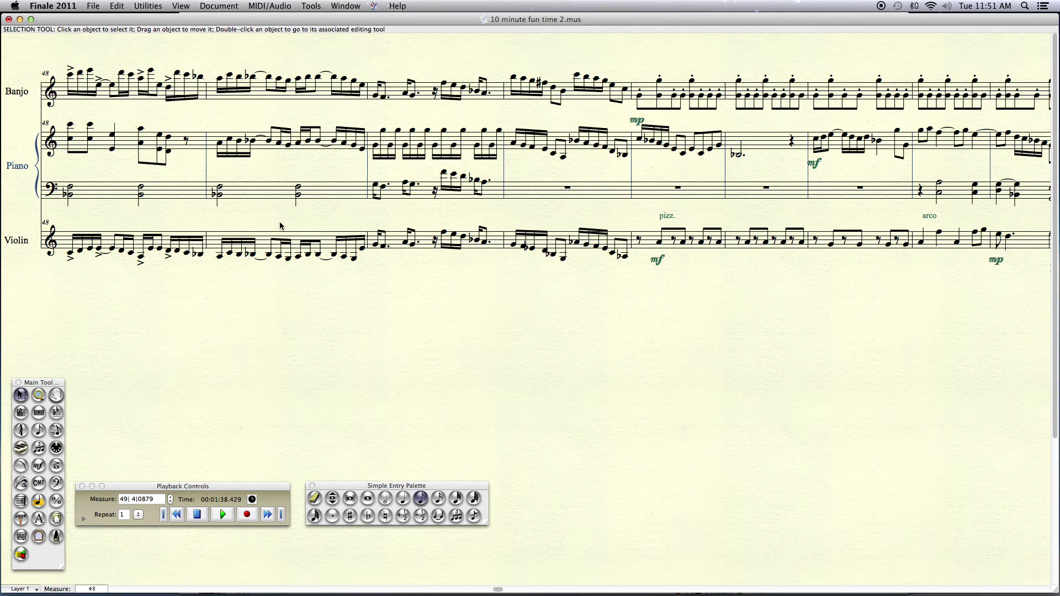
# - Examine the music from measure 48 up to the blank measures inserted after measure 83
pyautogui.hscroll(15, 313, 230)
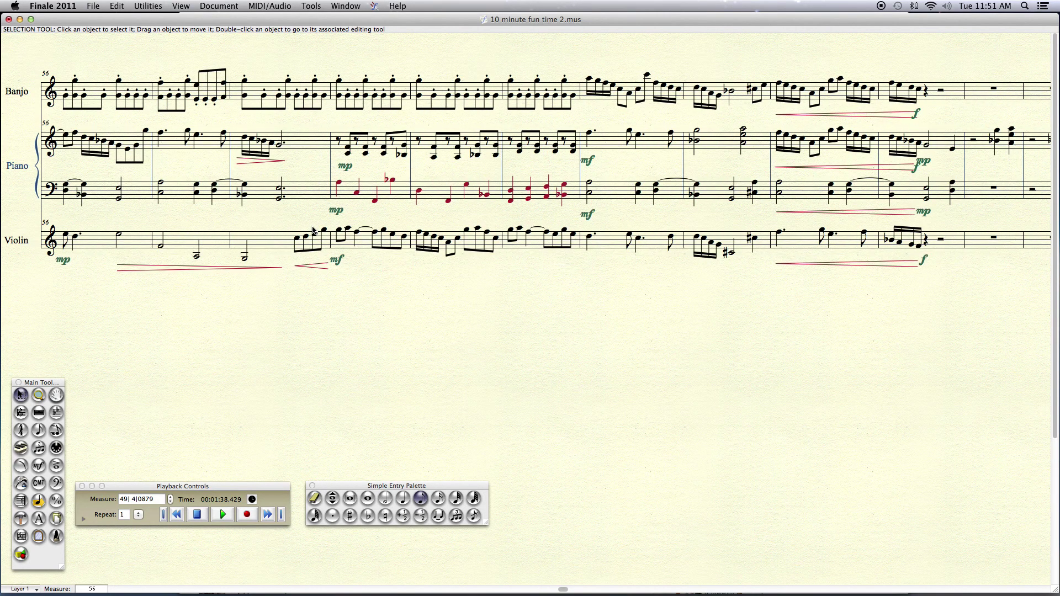
pyautogui.hscroll(10, 313, 230)
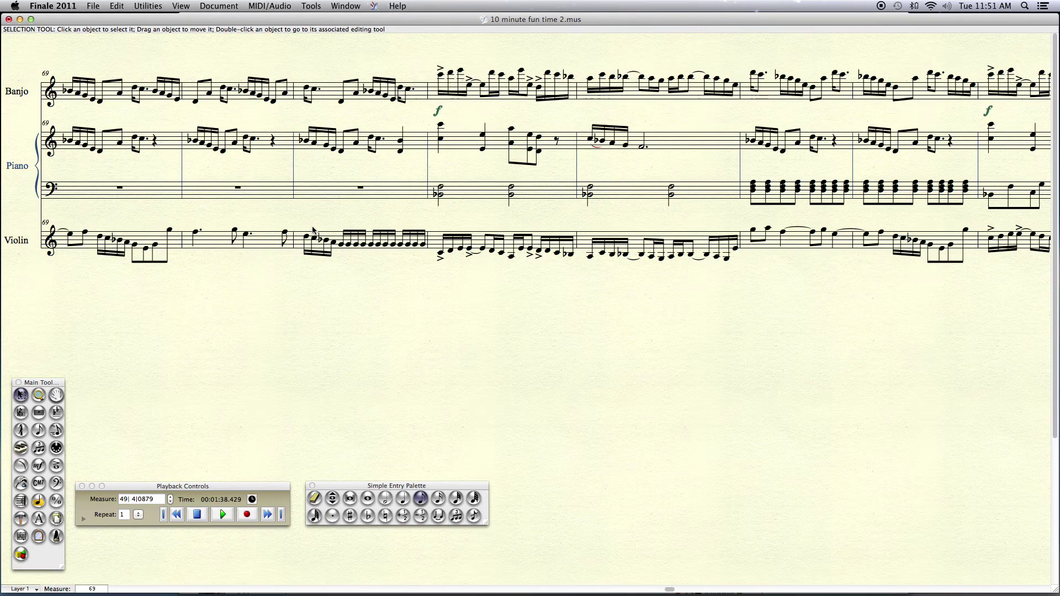
pyautogui.hscroll(2, 312, 230)
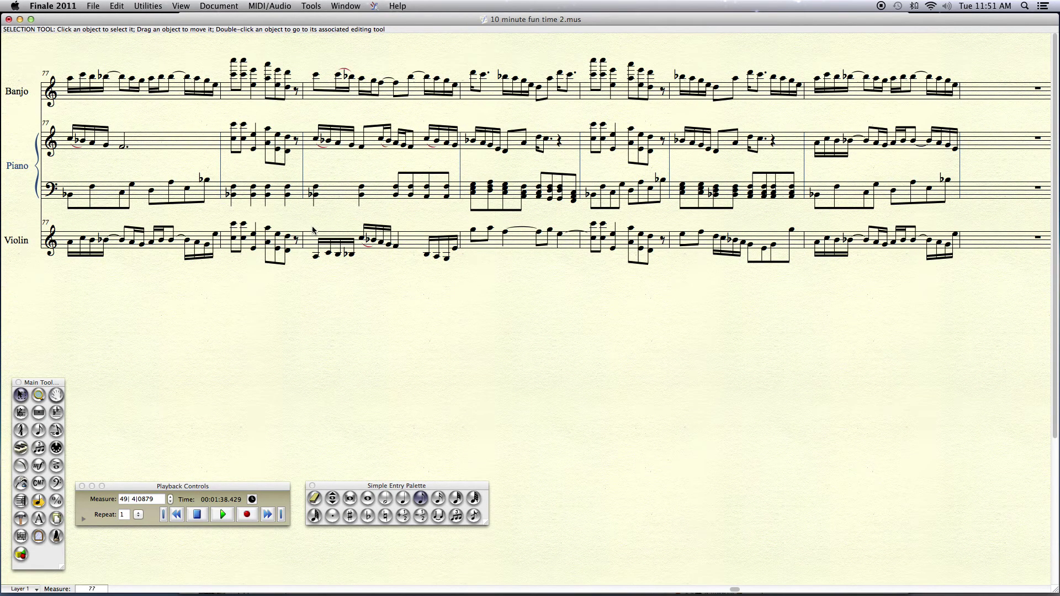
pyautogui.hscroll(3, 312, 230)
pyautogui.hscroll(-2, 312, 230)
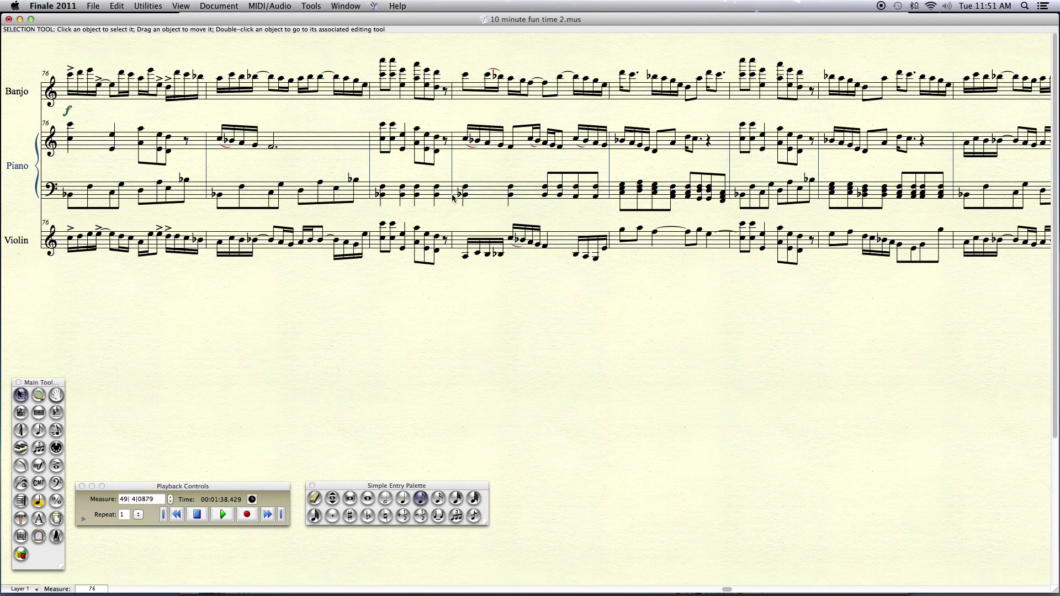
pyautogui.hscroll(2, 533, 238)
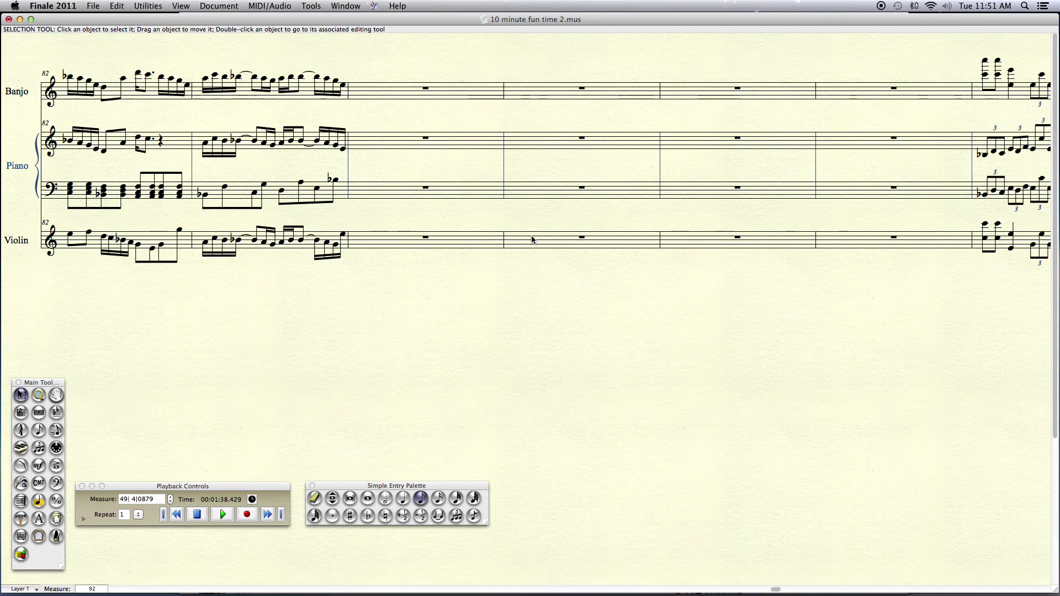
pyautogui.hscroll(3, 533, 238)
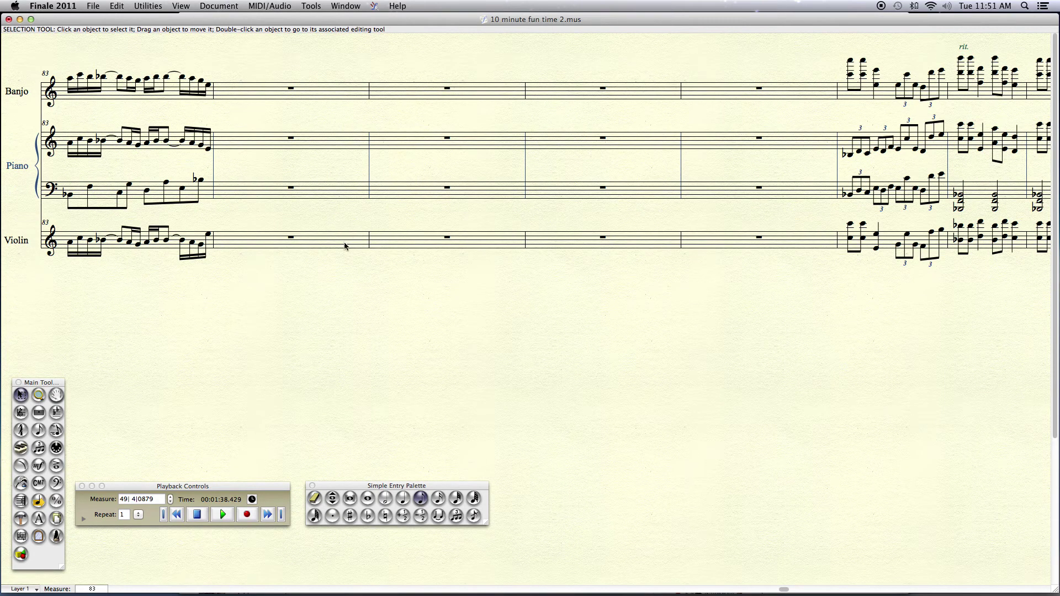
# - Copy measures 46–49 on all staves into the four blank measures 84–87
pyautogui.hscroll(-20, 345, 246)
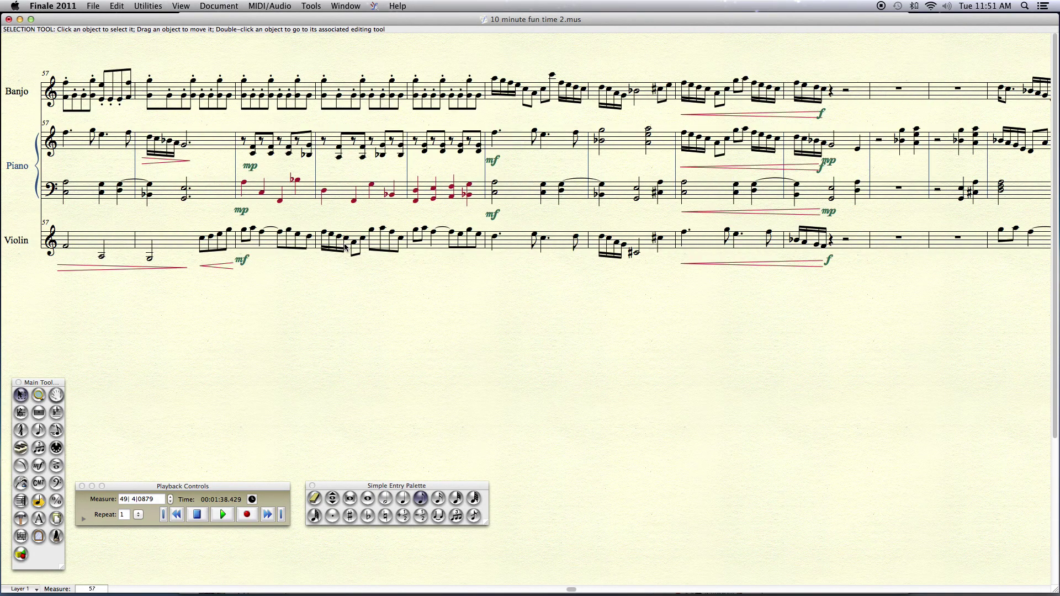
pyautogui.hscroll(-10, 346, 247)
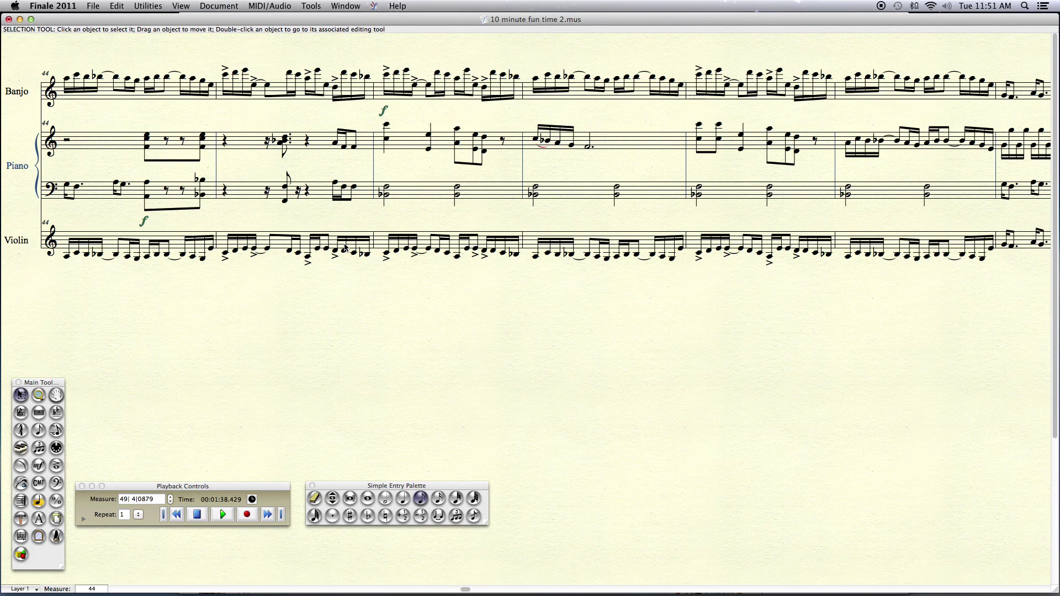
pyautogui.click(386, 91)
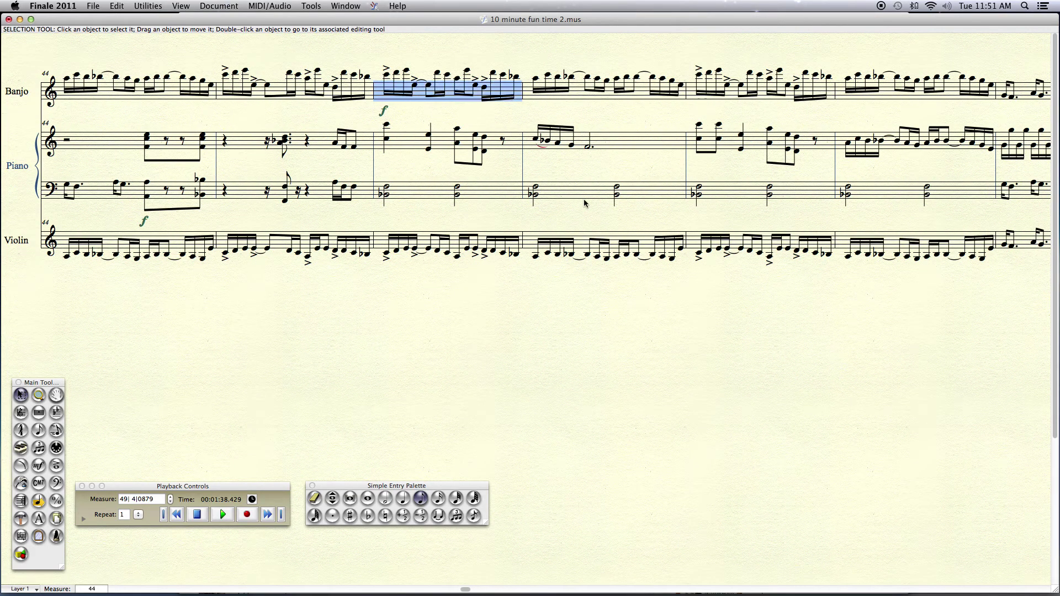
pyautogui.hscroll(2, 595, 207)
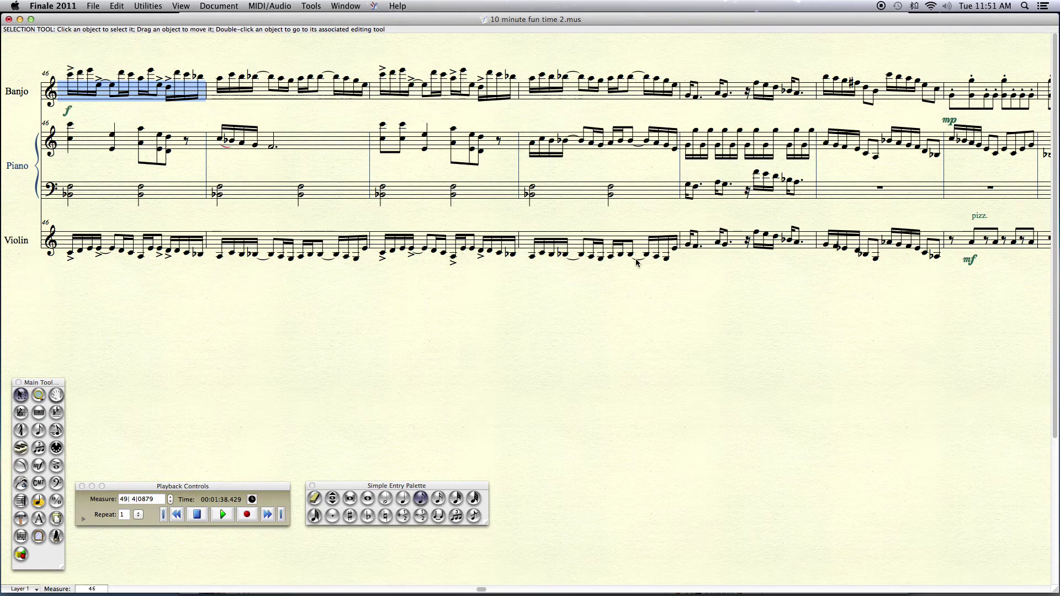
pyautogui.keyDown('shift'); pyautogui.click(655, 251); pyautogui.keyUp('shift')
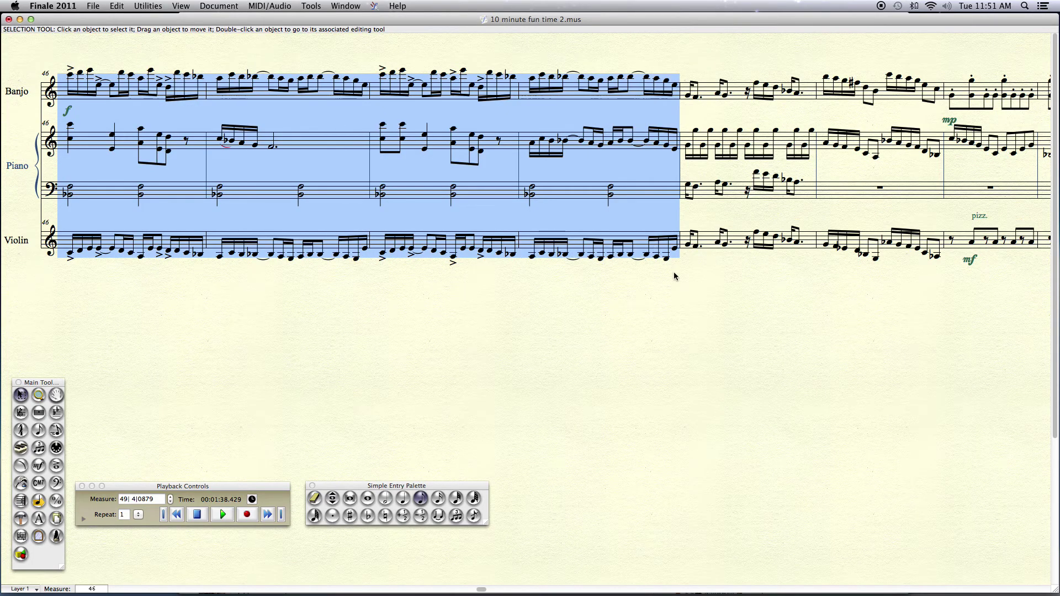
pyautogui.hscroll(15, 674, 271)
pyautogui.hscroll(10, 675, 275)
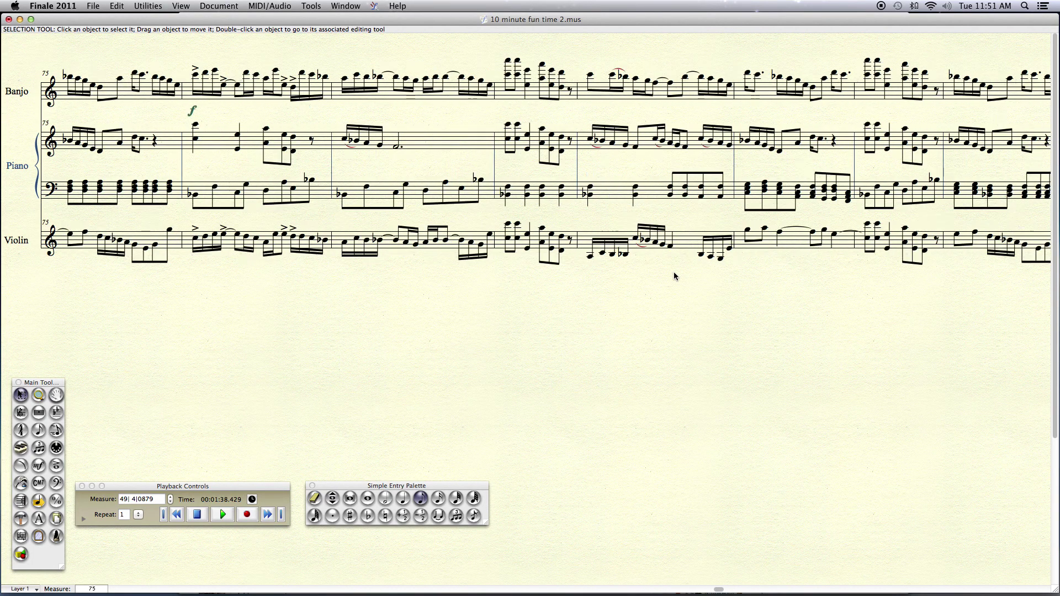
pyautogui.hscroll(-2, 674, 271)
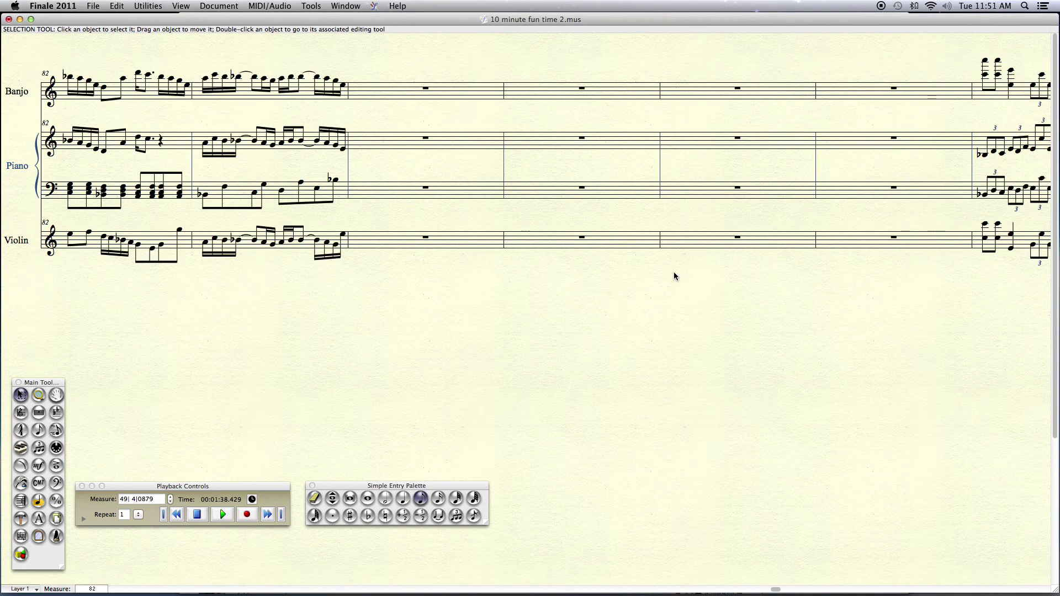
pyautogui.click(478, 245)
pyautogui.keyDown('shift'); pyautogui.click(837, 101); pyautogui.keyUp('shift')
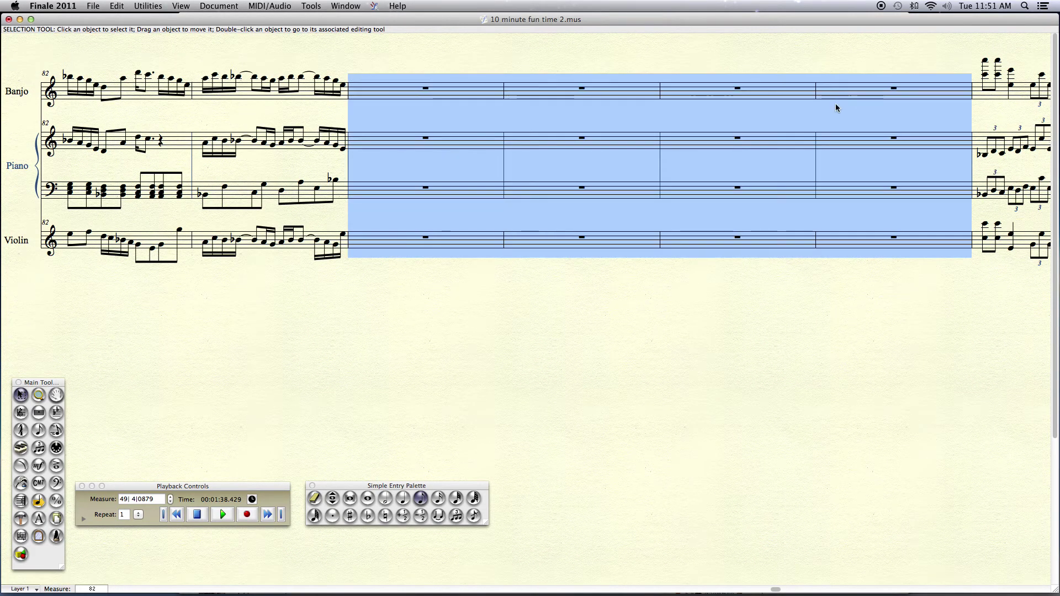
pyautogui.press('super+v')
pyautogui.click(692, 294)
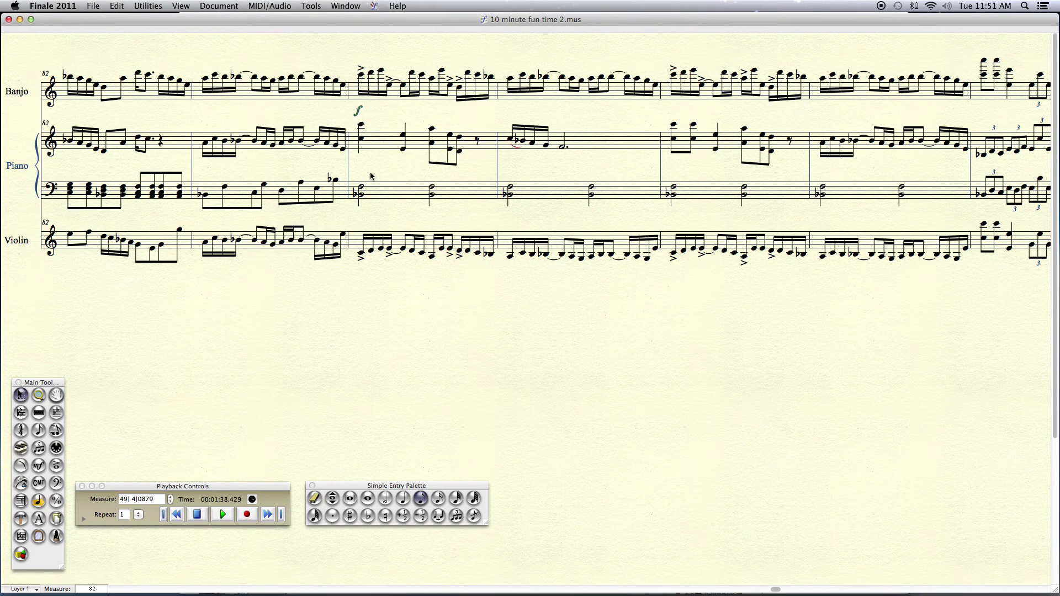
# - Transpose the violin part in measures 84–87 up diatonically by a unison plus 1 octave
pyautogui.click(371, 243)
pyautogui.keyDown('shift'); pyautogui.click(924, 251); pyautogui.keyUp('shift')
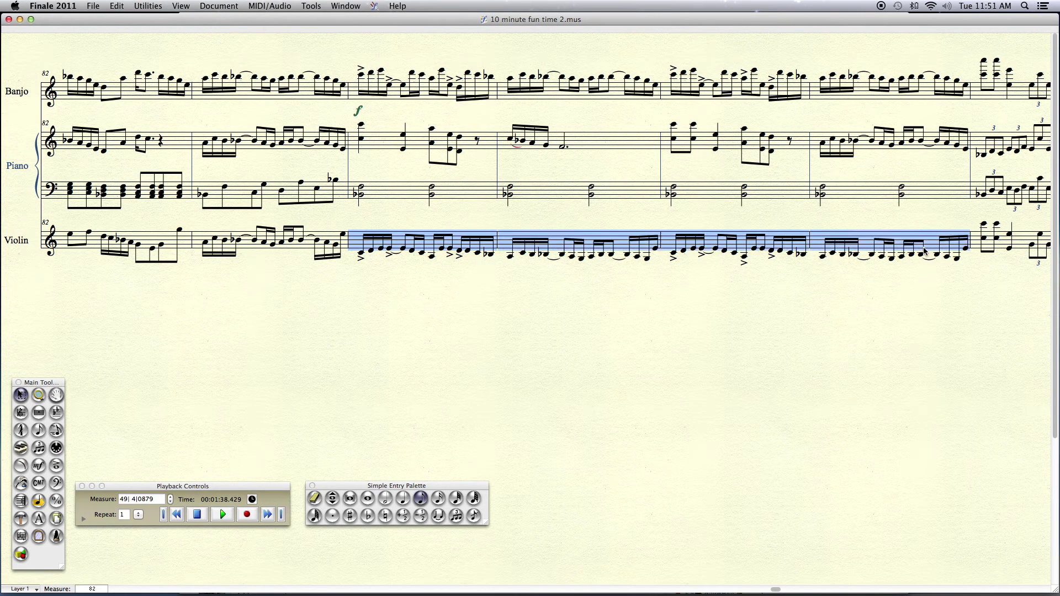
pyautogui.click(148, 6)
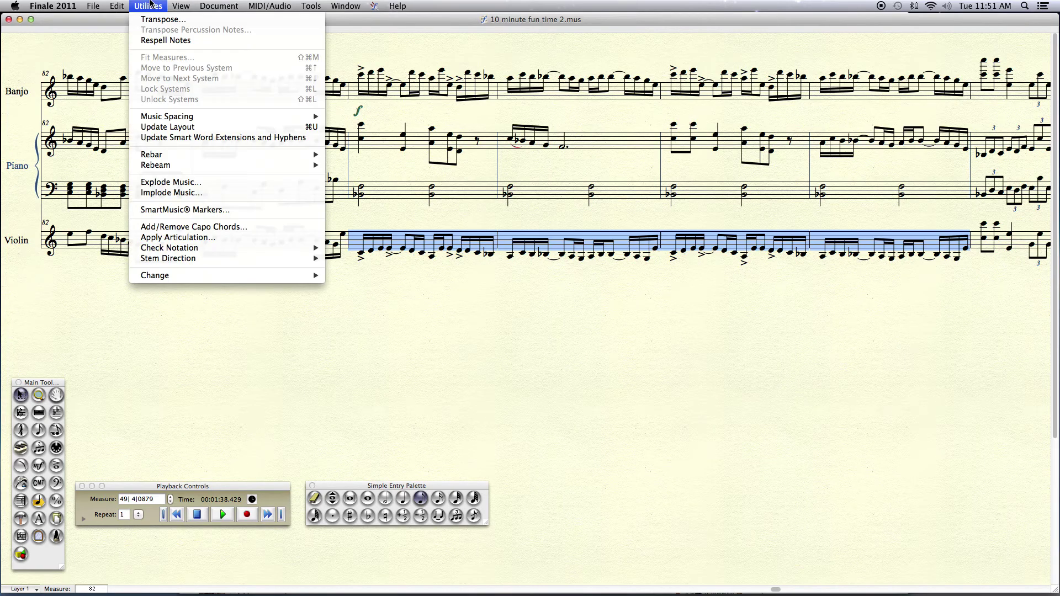
pyautogui.click(160, 20)
pyautogui.write('1')
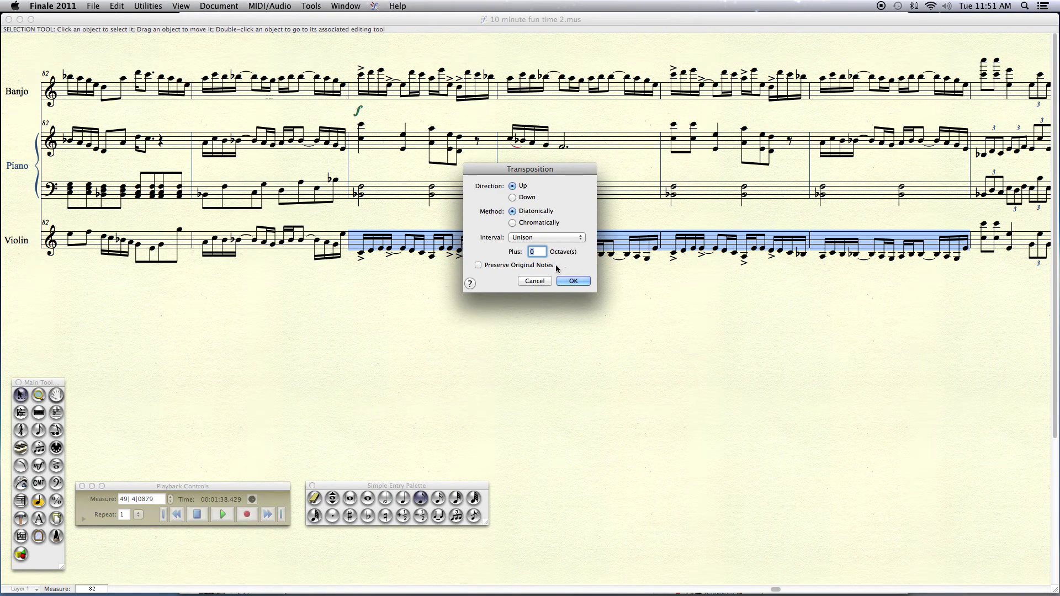
pyautogui.click(573, 281)
pyautogui.click(395, 277)
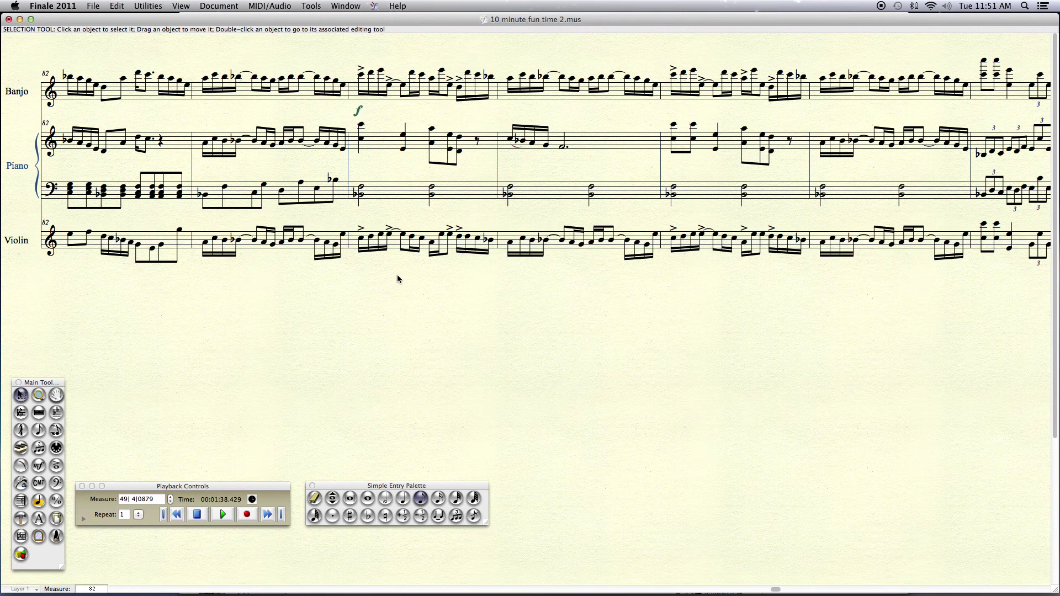
# - Clear the music from both piano staves in measures 84–87
pyautogui.click(374, 145)
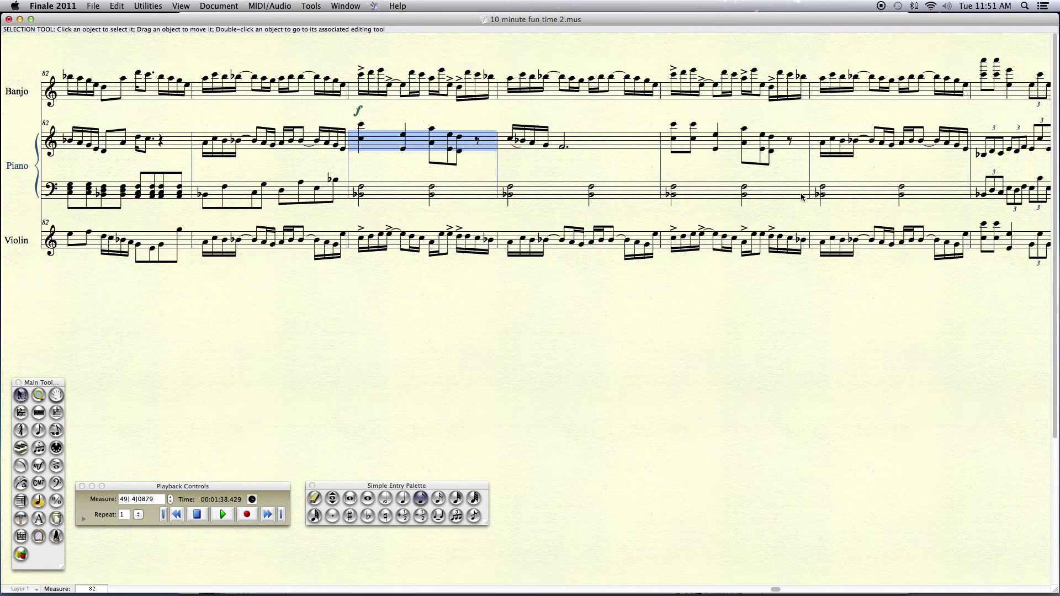
pyautogui.keyDown('shift'); pyautogui.click(849, 198); pyautogui.keyUp('shift')
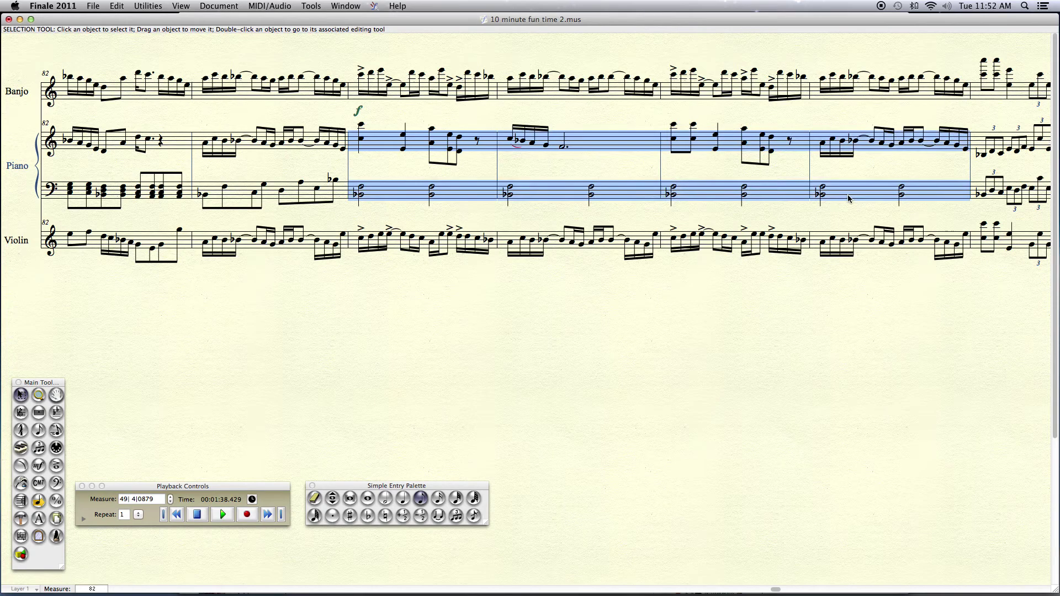
pyautogui.press('Delete')
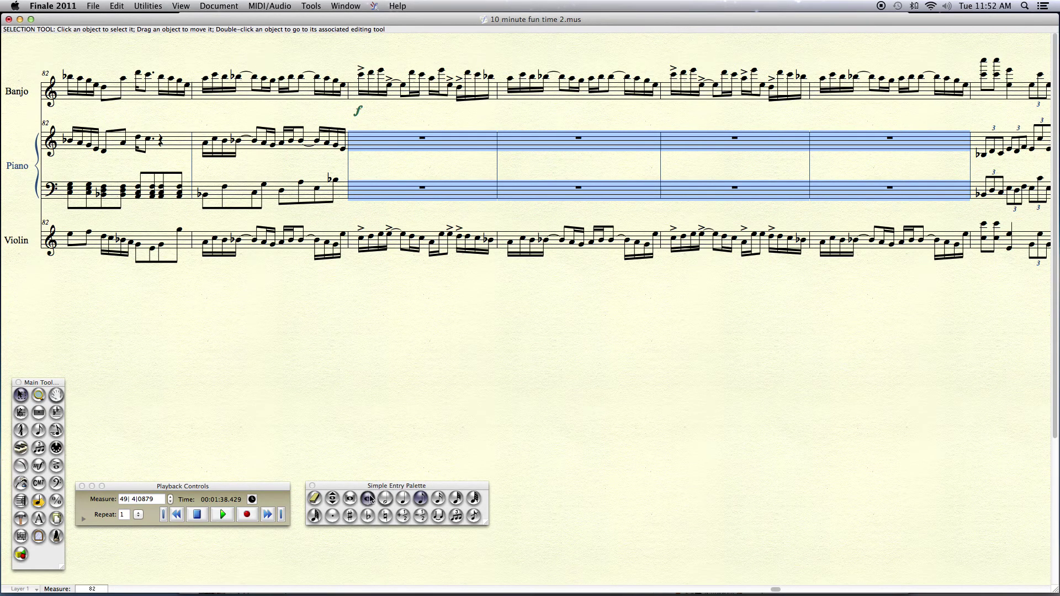
# - Enter quarter notes in the piano's bass staff: four low B-flats in measure 84 and four Cs in measure 85
pyautogui.click(403, 498)
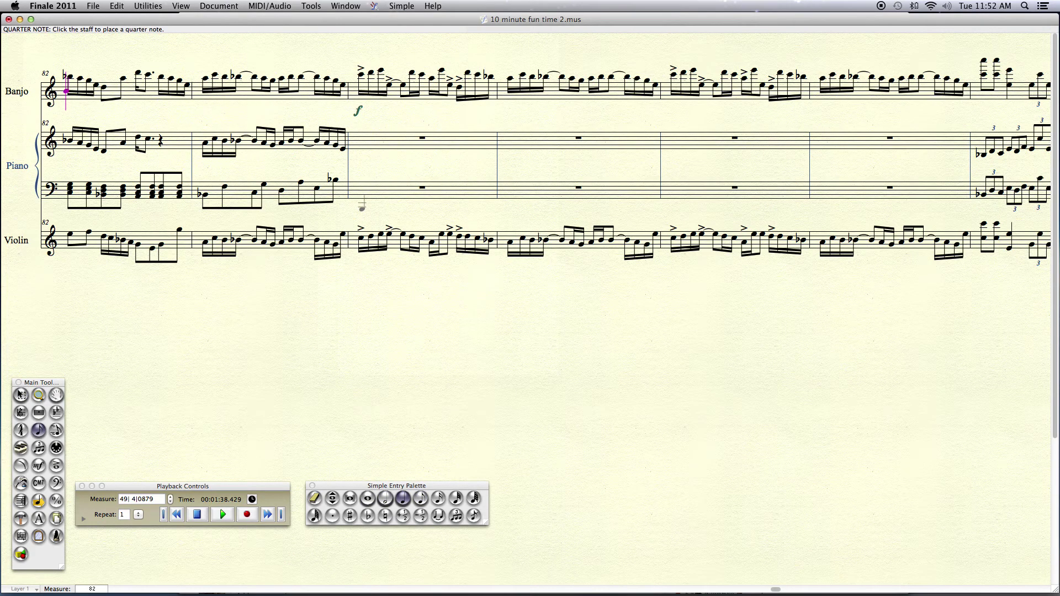
pyautogui.click(356, 193)
pyautogui.press('-')
pyautogui.click(403, 194)
pyautogui.click(432, 193)
pyautogui.click(456, 193)
pyautogui.click(522, 193)
pyautogui.click(556, 192)
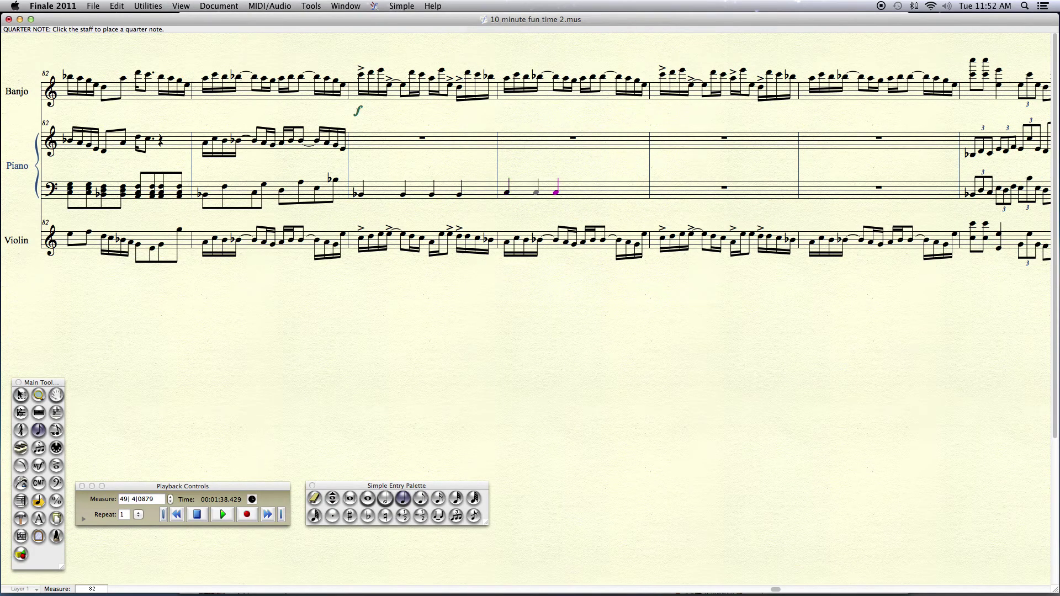
pyautogui.click(583, 192)
pyautogui.click(617, 192)
# - Enter quarter notes in the piano's bass staff: four Ds in measure 86 and four low As in measure 87
pyautogui.click(678, 191)
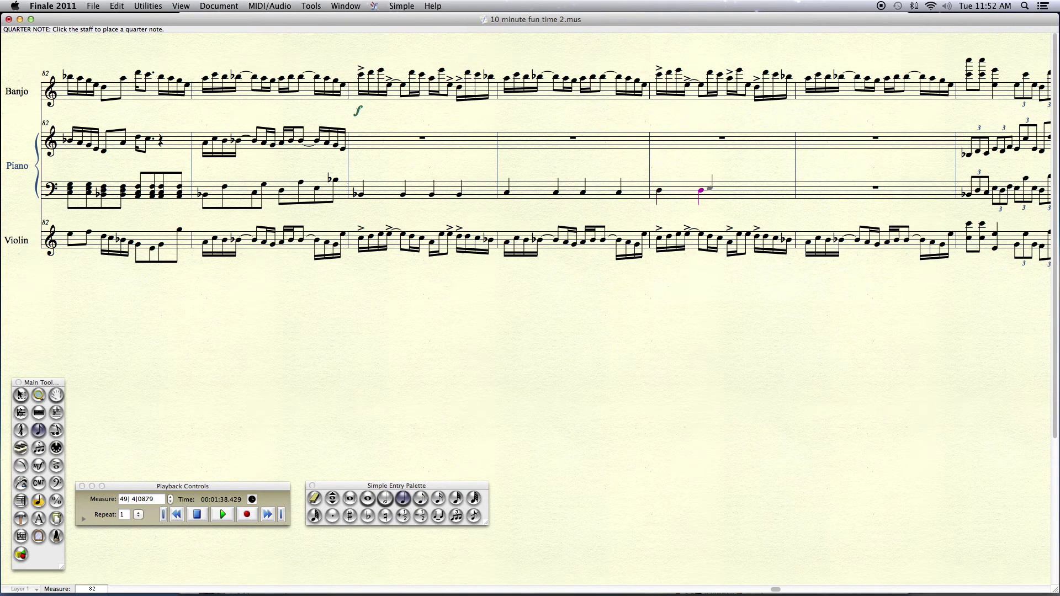
pyautogui.click(715, 190)
pyautogui.click(751, 191)
pyautogui.click(803, 194)
pyautogui.click(854, 195)
pyautogui.click(881, 195)
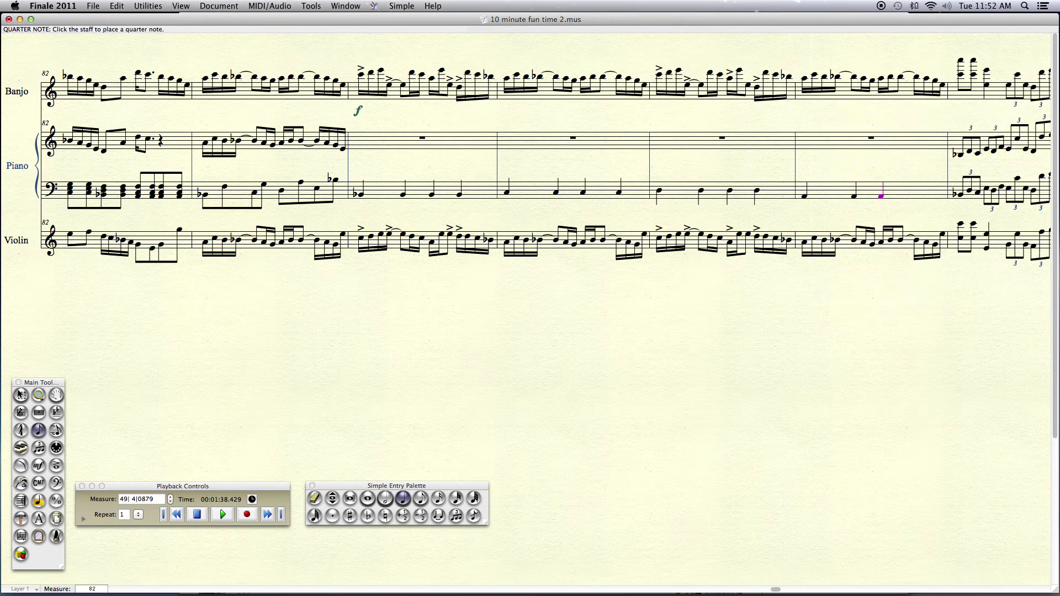
pyautogui.click(892, 195)
pyautogui.click(917, 188)
# - Add a note a fifth above every quarter note in the piano's bass staff across measures 84–87
pyautogui.press('Left')
pyautogui.press('Left')
pyautogui.press('4')
pyautogui.press('Left')
pyautogui.press('4')
pyautogui.press('Left')
pyautogui.press('4')
pyautogui.press('Left')
pyautogui.press('4')
pyautogui.press('Left')
pyautogui.press('4')
pyautogui.press('Left')
pyautogui.press('4')
pyautogui.press('Left')
pyautogui.press('4')
pyautogui.press('Left')
pyautogui.press('Left')
pyautogui.press('4')
pyautogui.press('Left')
pyautogui.press('4')
pyautogui.press('Left')
pyautogui.press('4')
pyautogui.press('Left')
pyautogui.press('4')
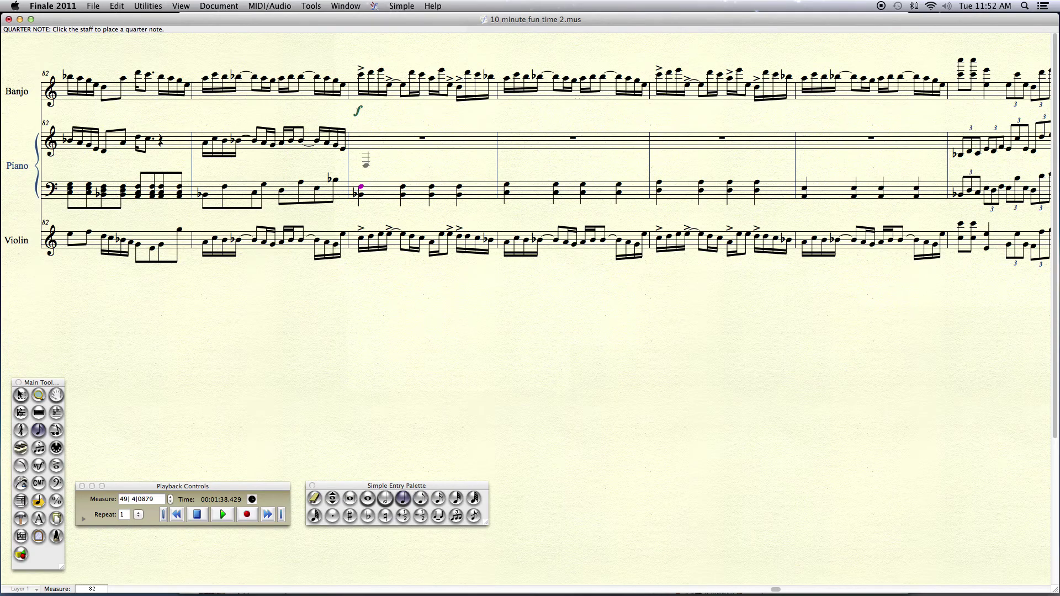
# - Add the upper octave of the root to every bass-staff piano chord in measures 84–87
pyautogui.click(365, 192)
pyautogui.press('super+z')
pyautogui.press('4')
pyautogui.press('Right')
pyautogui.press('4')
pyautogui.press('Right')
pyautogui.press('4')
pyautogui.press('4')
pyautogui.press('Right')
pyautogui.press('4')
pyautogui.press('Right')
pyautogui.press('4')
pyautogui.press('Right')
pyautogui.press('4')
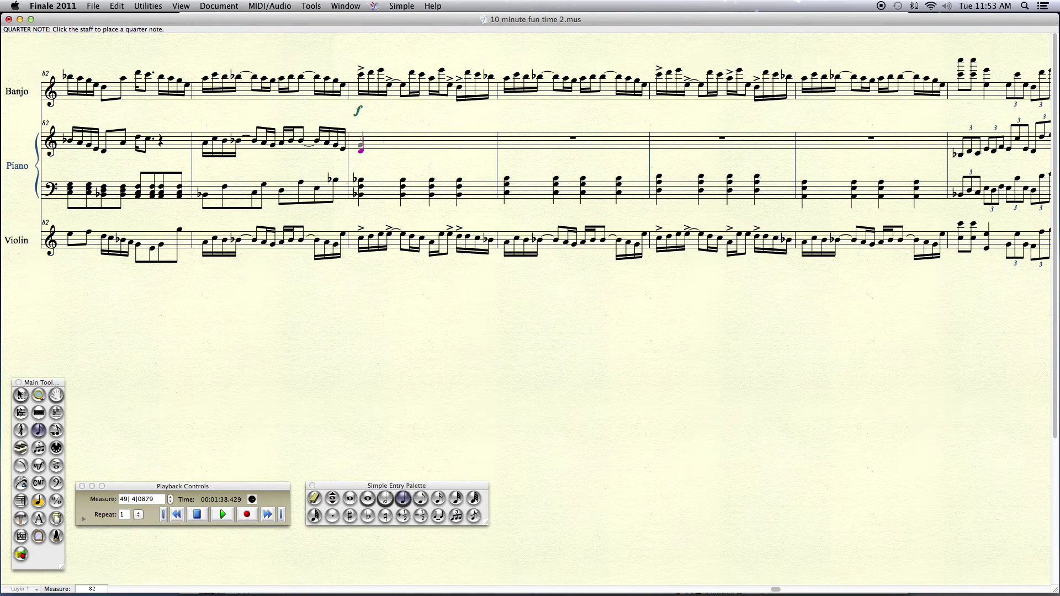
# - Fill the piano's treble staff with quarter-note chords: D and A in measure 84, E and G in measure 85
pyautogui.click(362, 143)
pyautogui.click(403, 143)
pyautogui.click(460, 150)
pyautogui.click(507, 146)
pyautogui.click(554, 144)
pyautogui.click(555, 149)
pyautogui.click(582, 144)
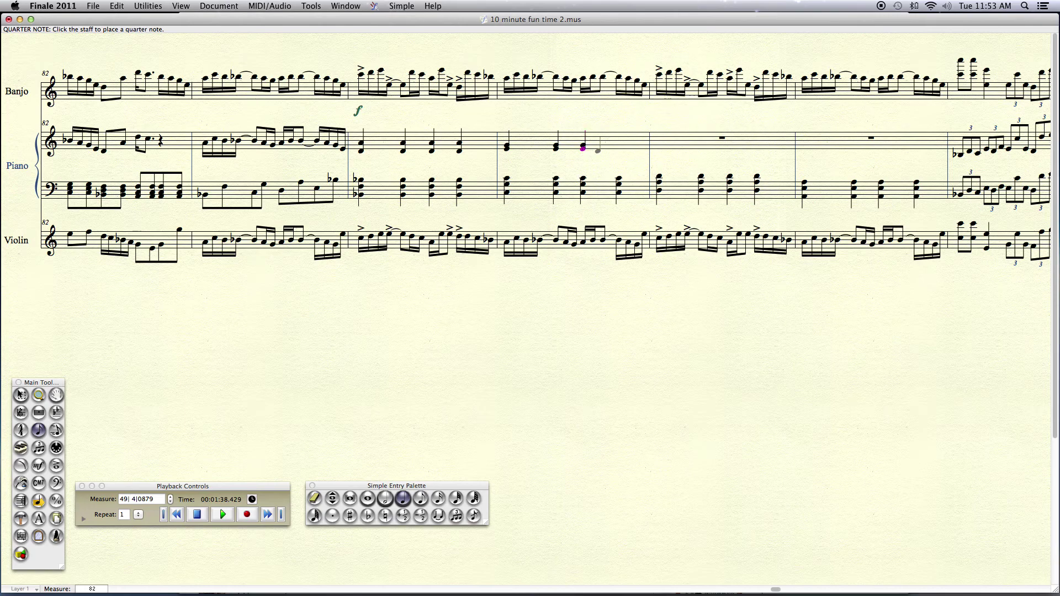
pyautogui.click(618, 145)
# - Enter four quarter-note chords of F with the E above in measure 86 of the piano's treble staff
pyautogui.click(659, 148)
pyautogui.click(660, 134)
pyautogui.click(701, 148)
pyautogui.click(701, 135)
pyautogui.click(729, 147)
pyautogui.click(729, 134)
pyautogui.click(756, 146)
pyautogui.click(756, 134)
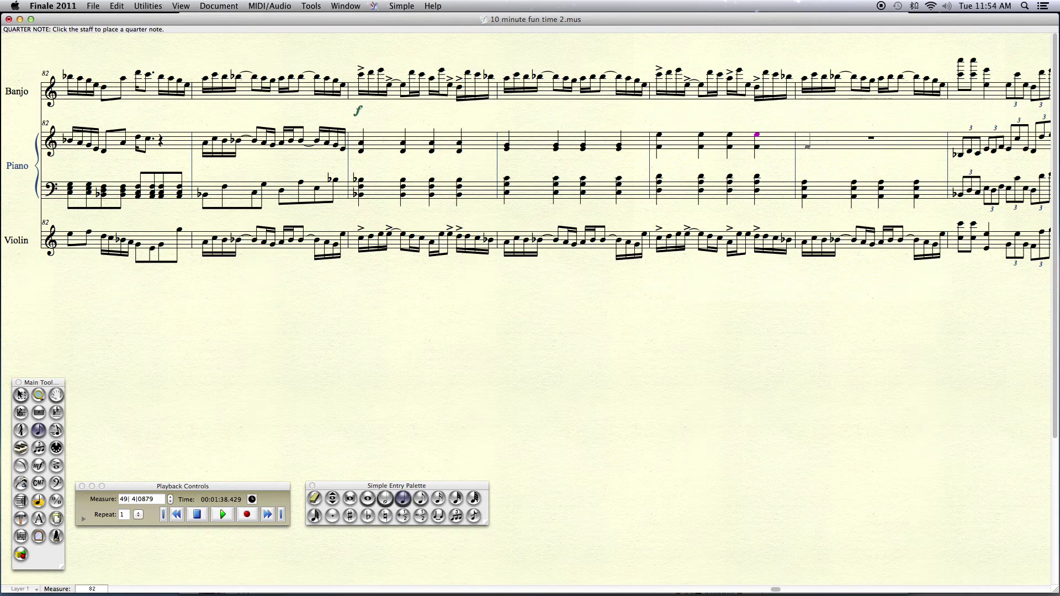
# - Enter four quarter-note chords of G, C and E in measure 87 of the piano's treble staff, and leave note entry
pyautogui.hscroll(5, 807, 147)
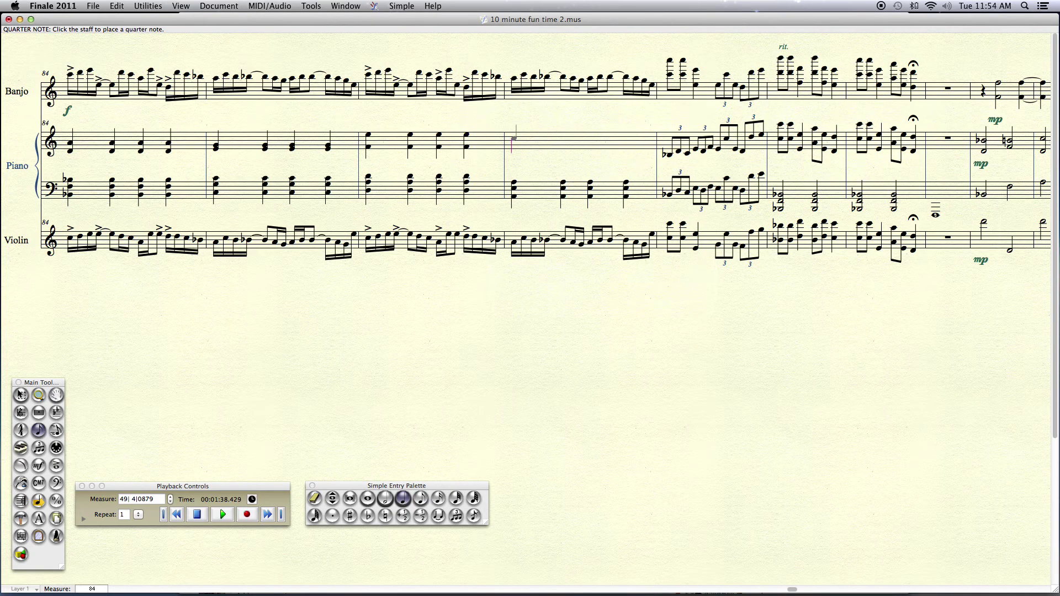
pyautogui.click(513, 139)
pyautogui.click(513, 135)
pyautogui.click(540, 145)
pyautogui.click(563, 135)
pyautogui.click(591, 145)
pyautogui.click(590, 134)
pyautogui.click(626, 145)
pyautogui.click(625, 135)
pyautogui.press('Escape')
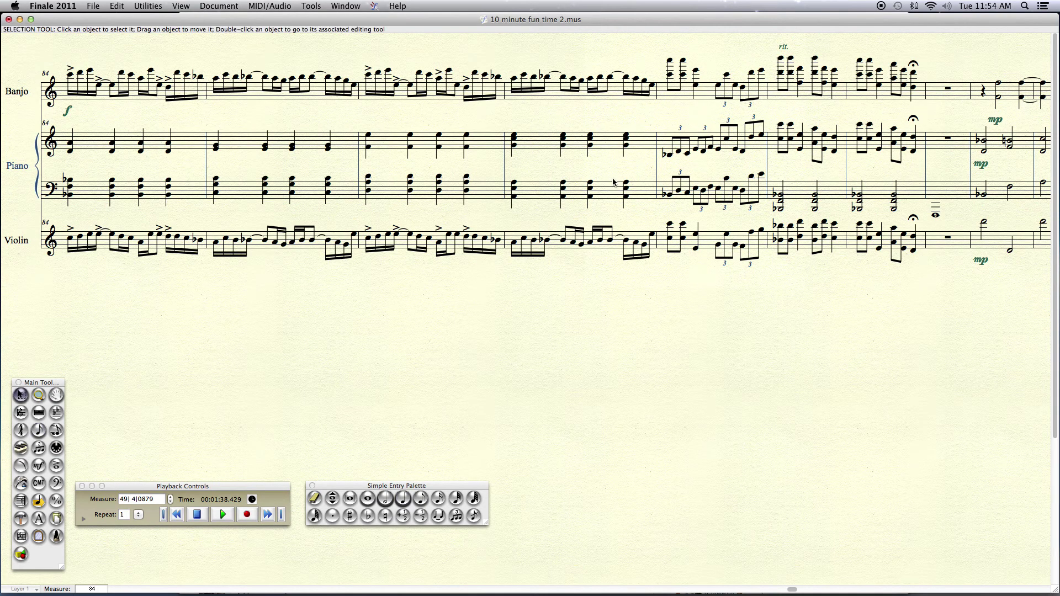
# - Play the score from measure 80 and stop playback in measure 87
pyautogui.hscroll(-10, 182, 386)
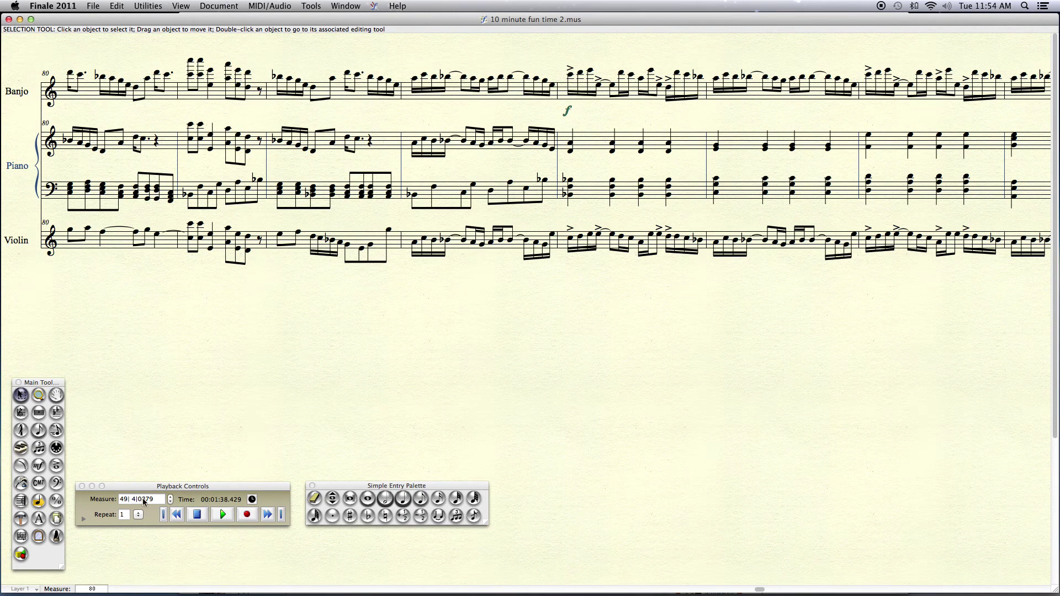
pyautogui.doubleClick(122, 499)
pyautogui.write('80')
pyautogui.press('Return')
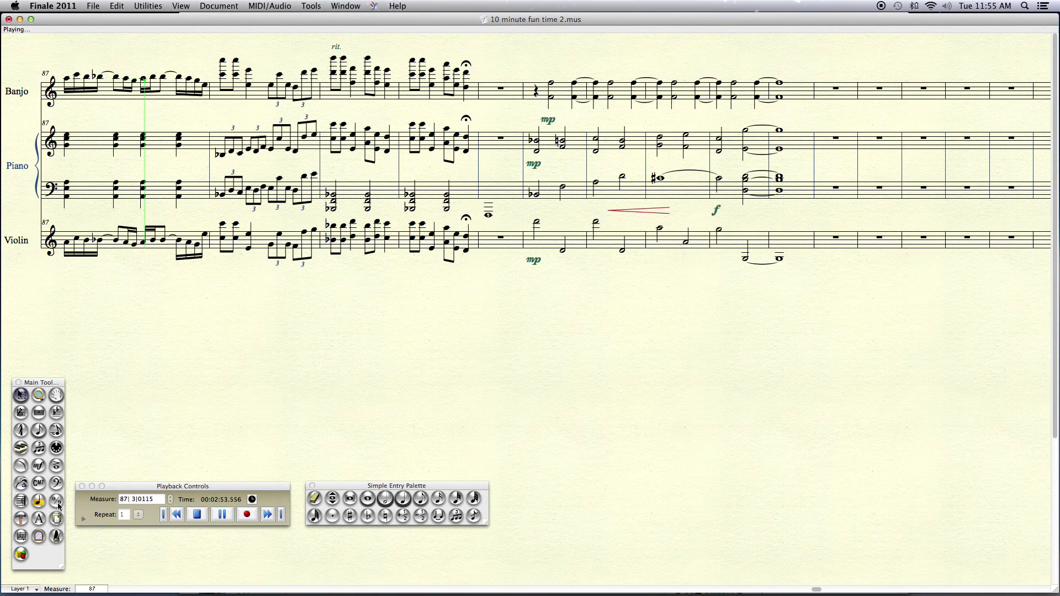
pyautogui.click(215, 204)
# - Insert 4 blank measures before measure 88, where the triplet passage starts
pyautogui.click(227, 197)
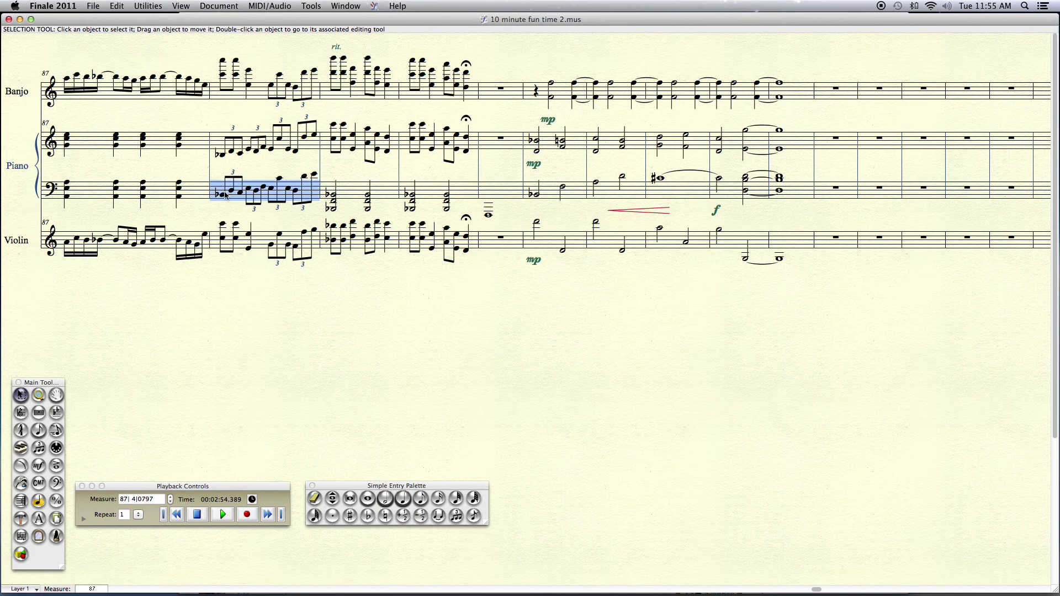
pyautogui.click(139, 6)
pyautogui.moveTo(125, 6)
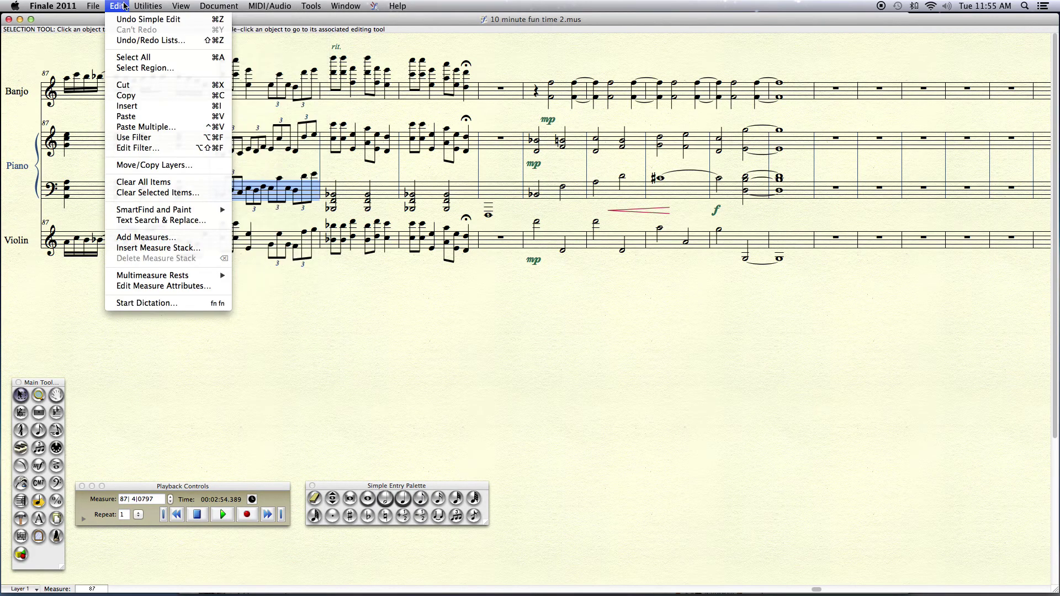
pyautogui.click(149, 248)
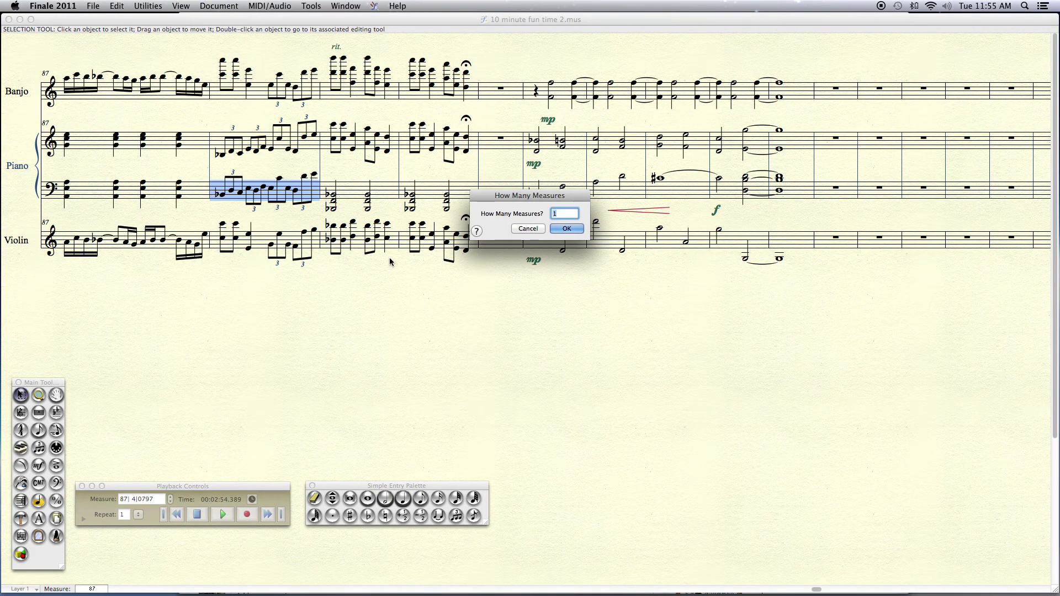
pyautogui.write('2')
pyautogui.press('Return')
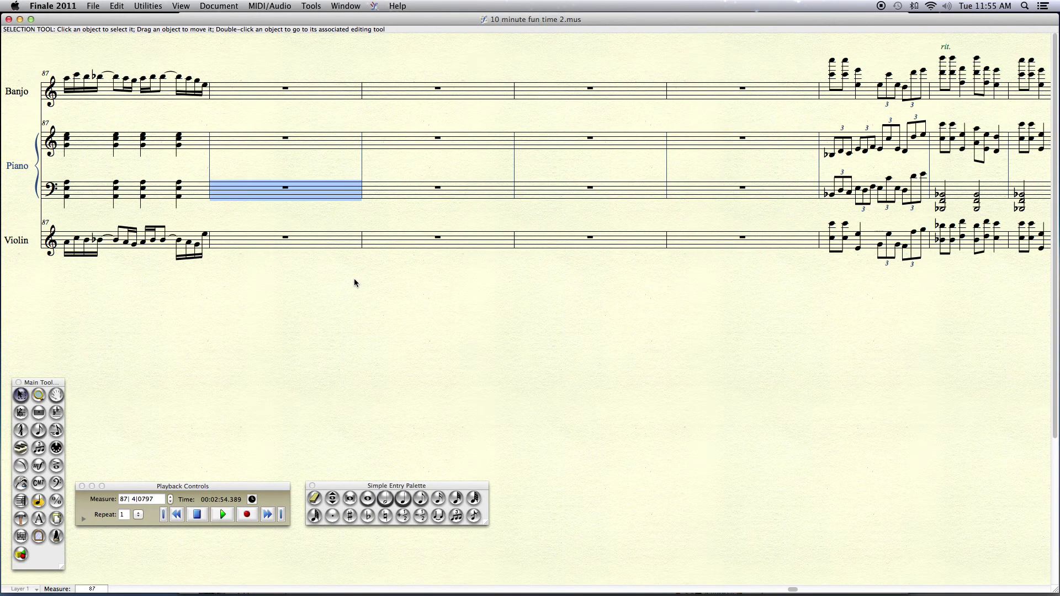
# - Copy measures 84–87 of all staves into the blank measures 88–91 and save the file
pyautogui.hscroll(-5, 355, 282)
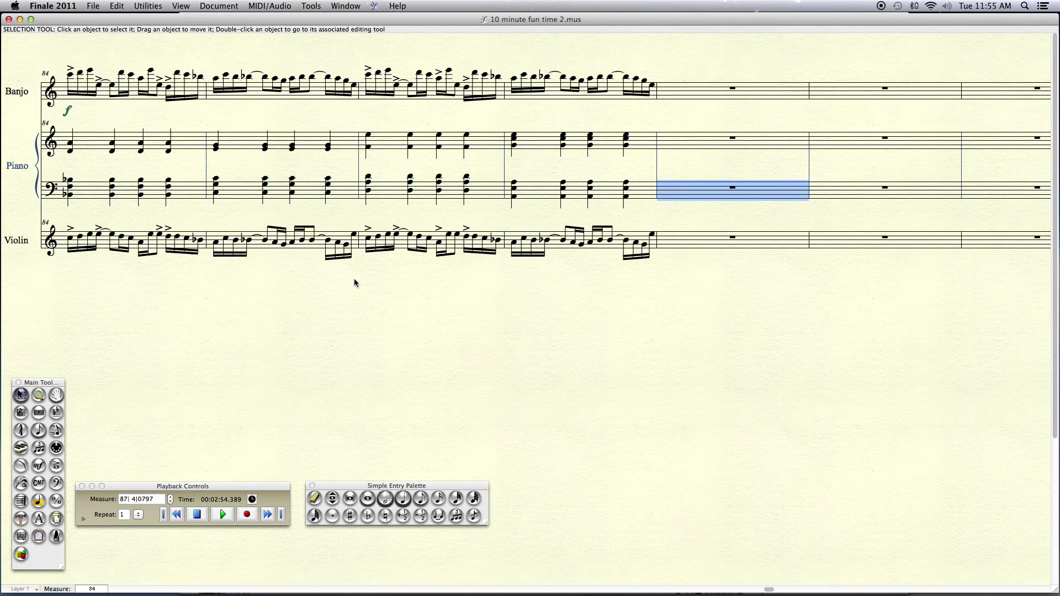
pyautogui.hscroll(-3, 354, 282)
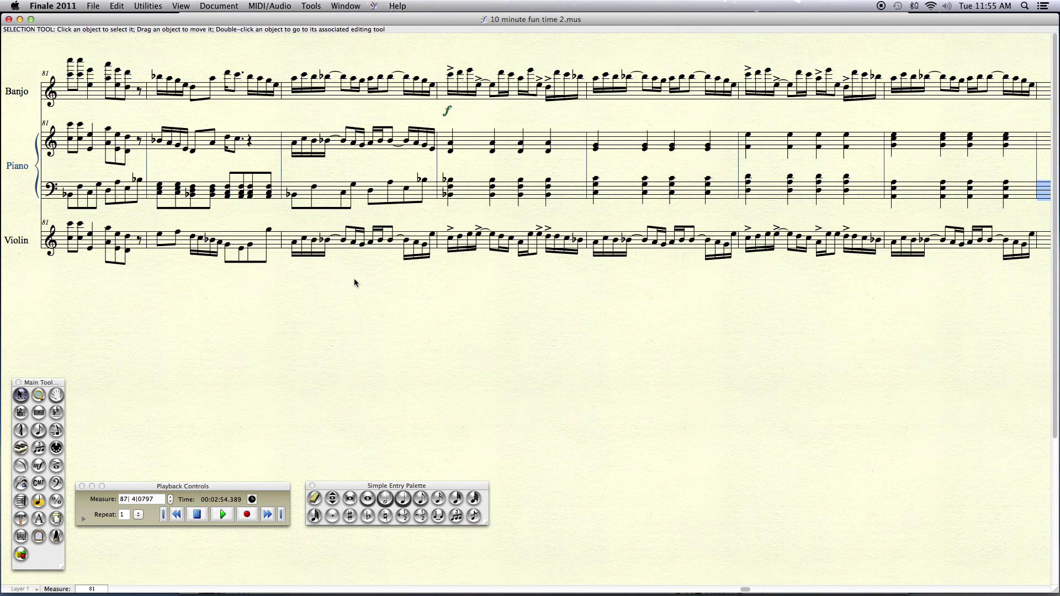
pyautogui.hscroll(2, 355, 283)
pyautogui.click(696, 239)
pyautogui.keyDown('shift'); pyautogui.click(351, 96); pyautogui.keyUp('shift')
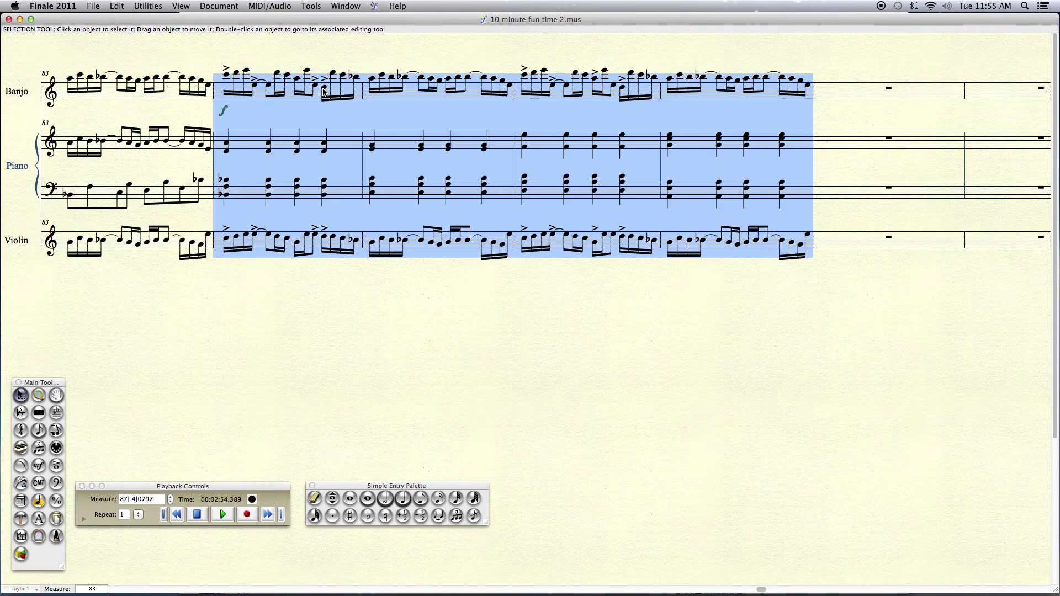
pyautogui.click(859, 237)
pyautogui.keyDown('shift'); pyautogui.click(850, 89); pyautogui.keyUp('shift')
pyautogui.press('super+v')
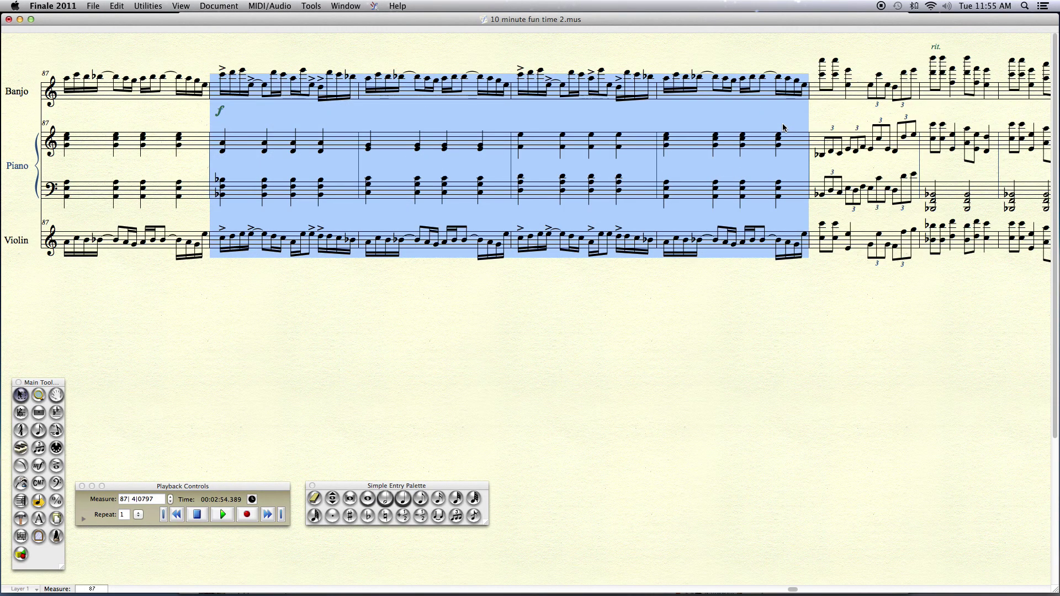
pyautogui.click(693, 290)
pyautogui.press('super+s')
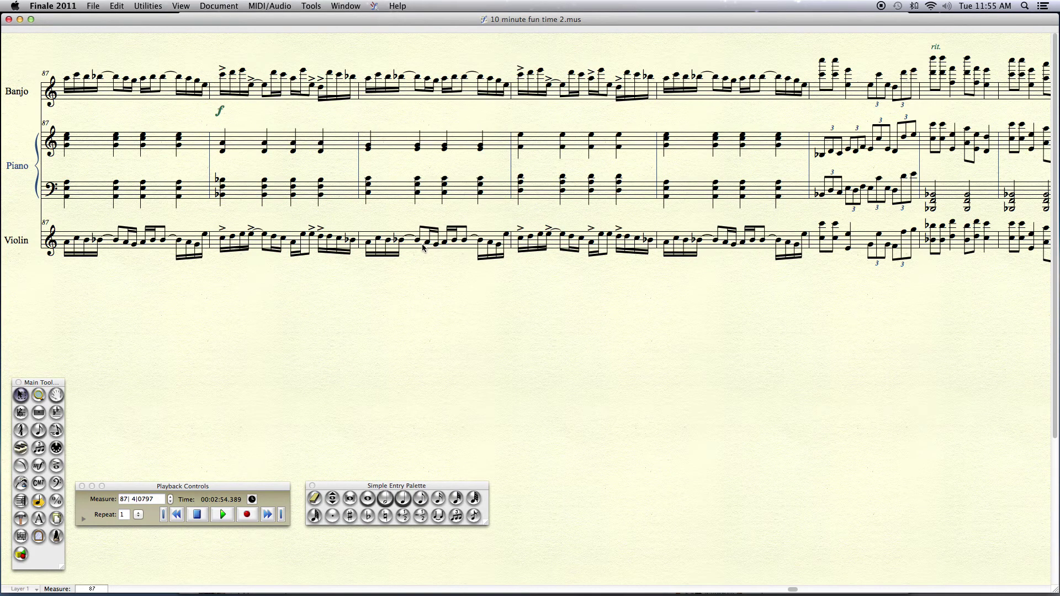
pyautogui.press('super+d')
pyautogui.press('super+s')
# - Play the score from measure 64 through the new passage and stop playback in measure 94
pyautogui.hscroll(-3, 356, 319)
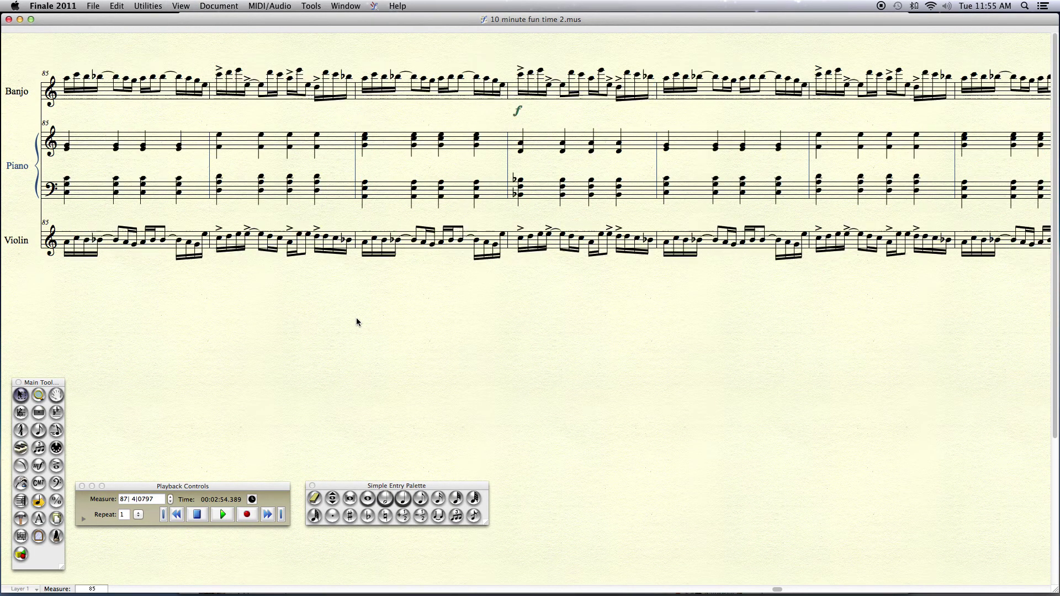
pyautogui.hscroll(3, 357, 320)
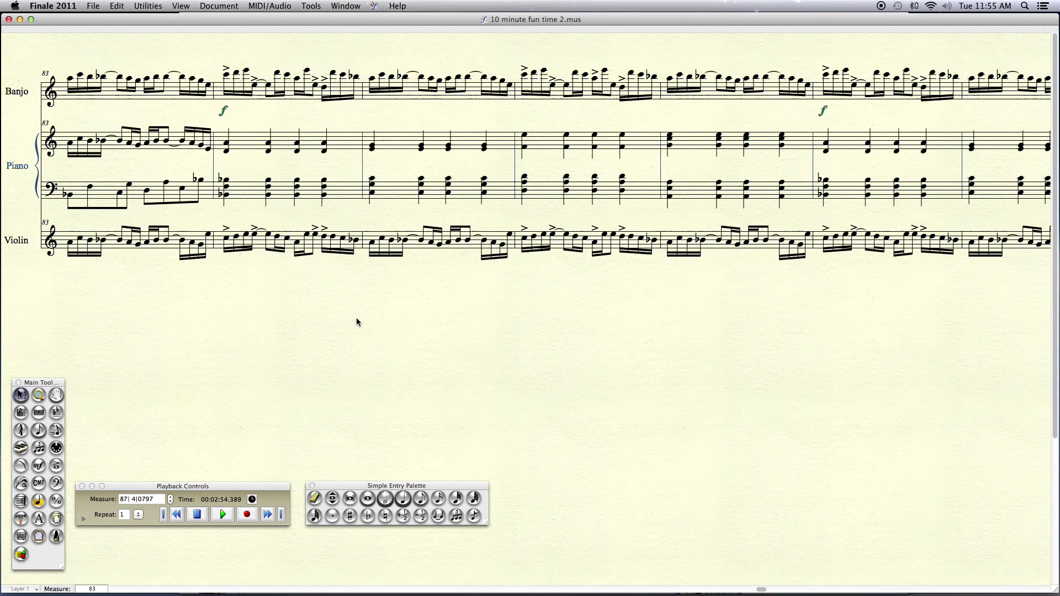
pyautogui.hscroll(2, 356, 322)
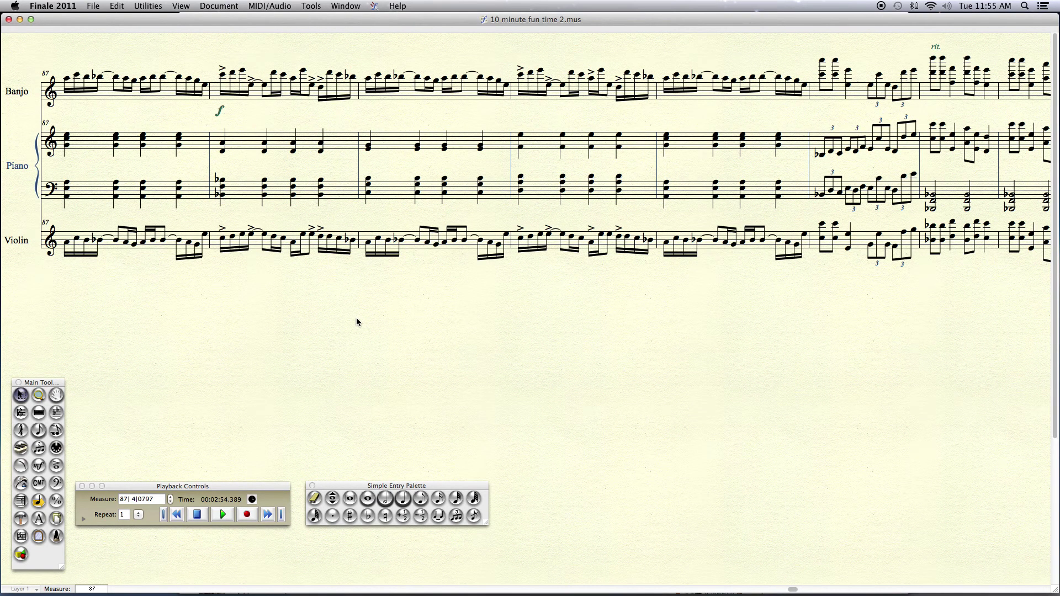
pyautogui.hscroll(2, 356, 318)
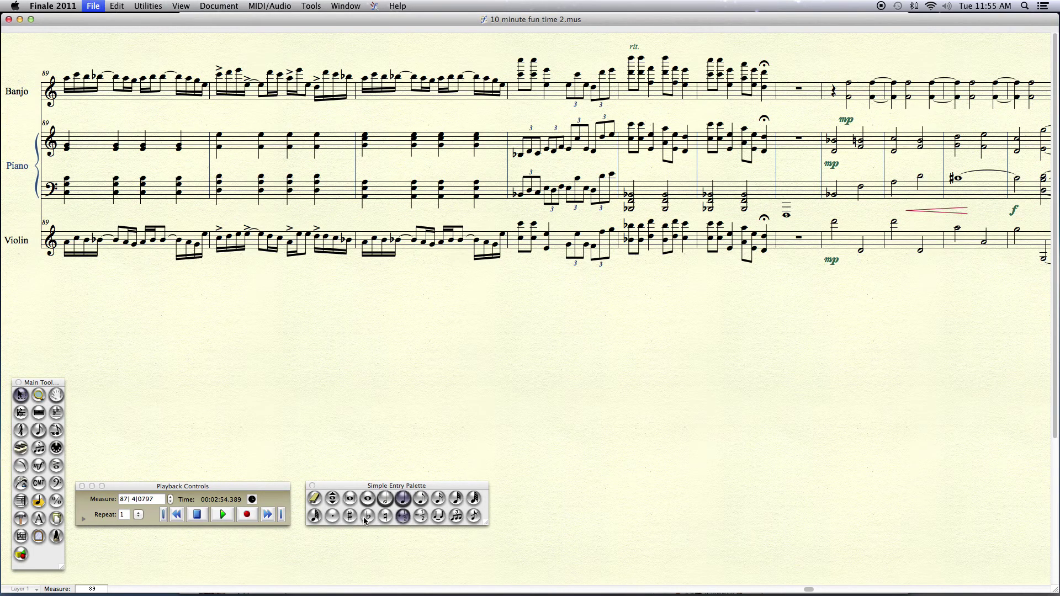
pyautogui.click(171, 502)
pyautogui.click(171, 503)
pyautogui.click(171, 503)
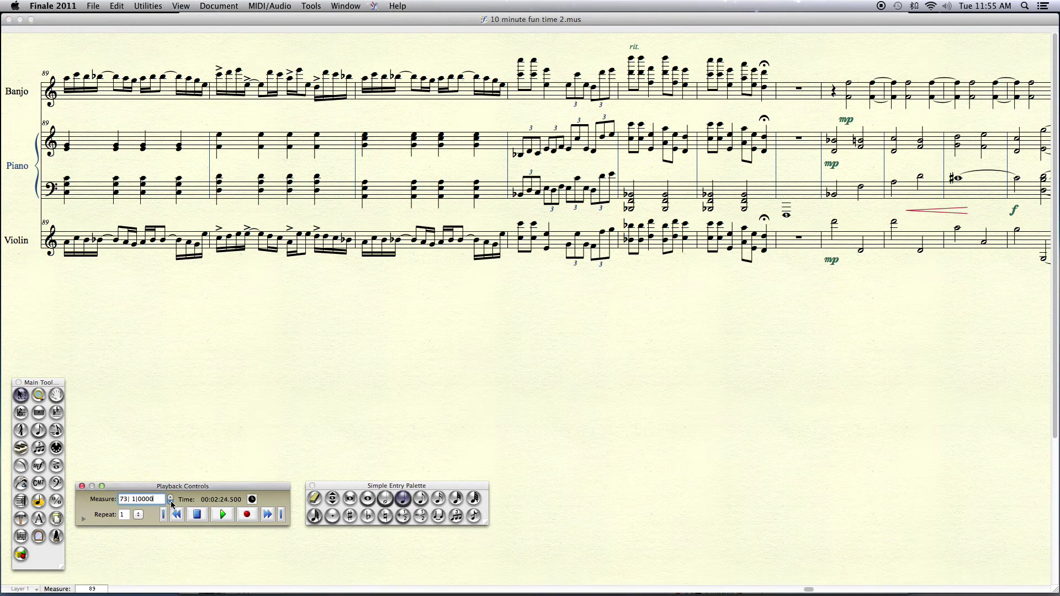
pyautogui.click(170, 503)
pyautogui.click(171, 503)
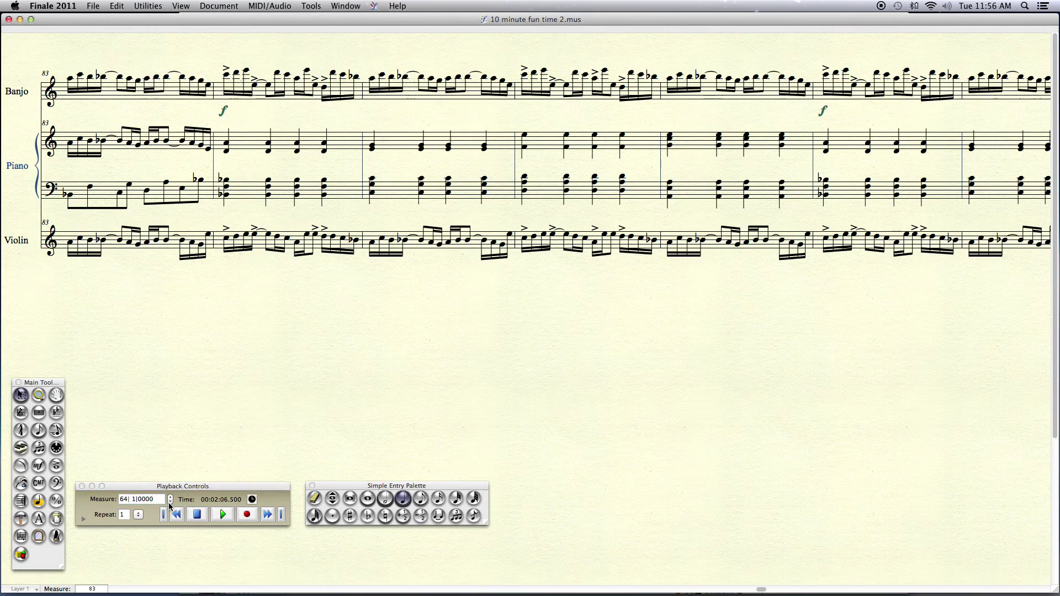
pyautogui.press('space')
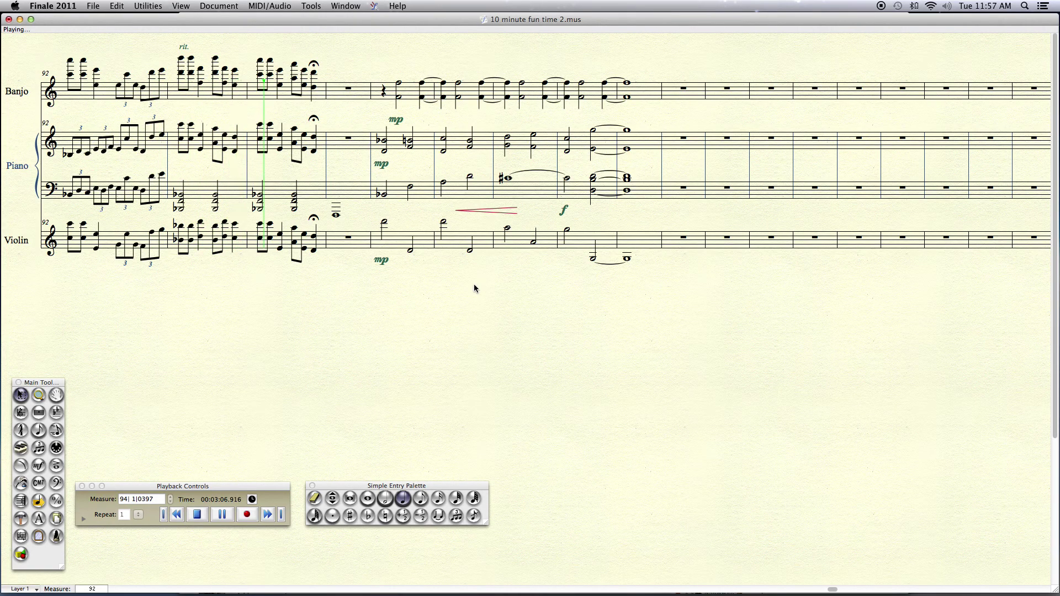
pyautogui.click(326, 281)
# - Raise the low D of the four treble-staff piano chords in measure 88 by an octave
pyautogui.hscroll(-10, 325, 281)
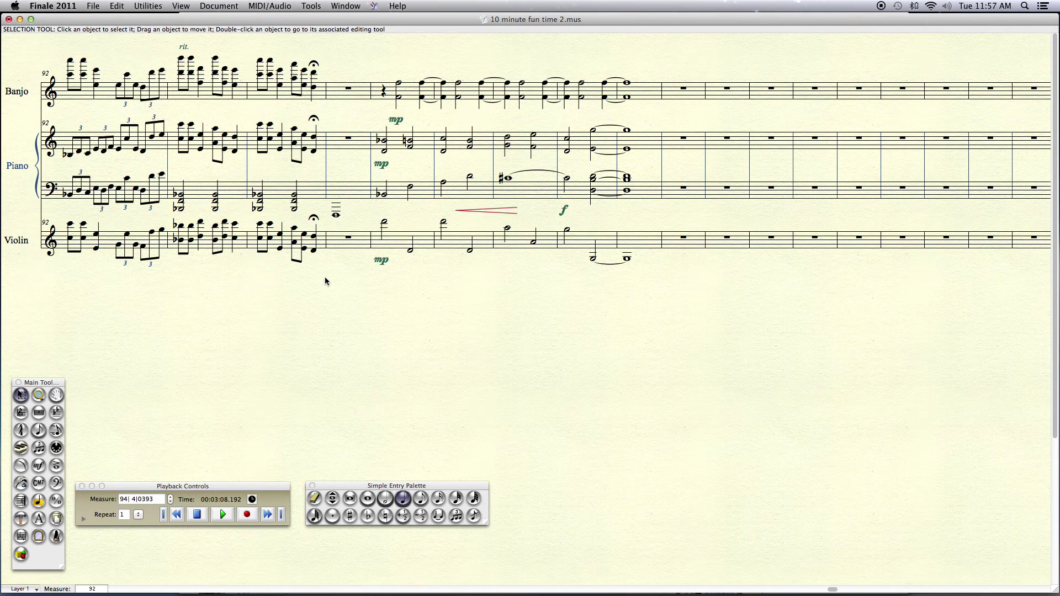
pyautogui.hscroll(-2, 324, 281)
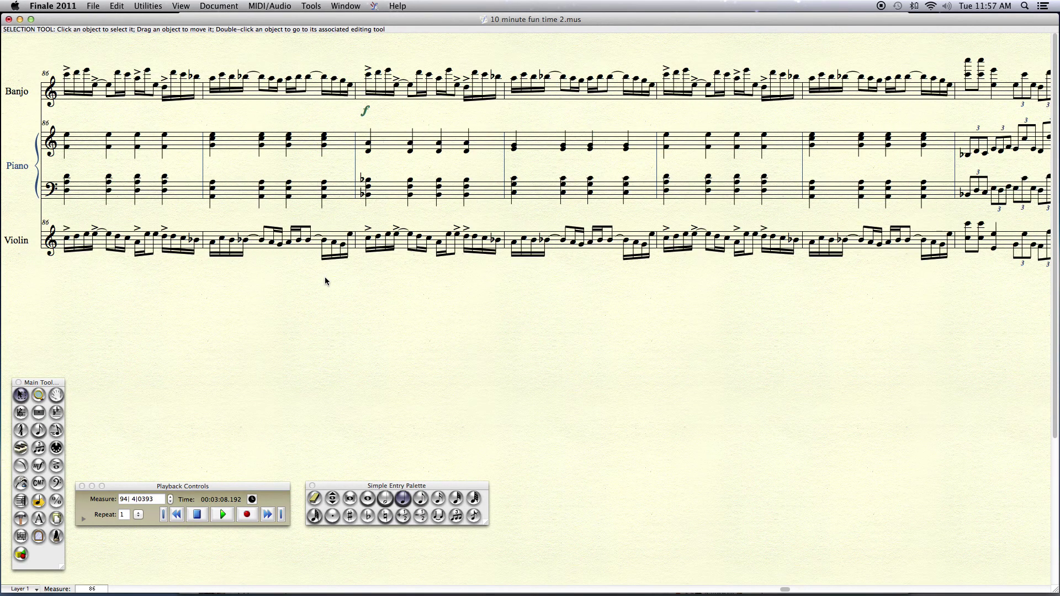
pyautogui.click(882, 193)
pyautogui.keyDown('shift'); pyautogui.click(389, 142); pyautogui.keyUp('shift')
pyautogui.press('Escape')
pyautogui.doubleClick(367, 146)
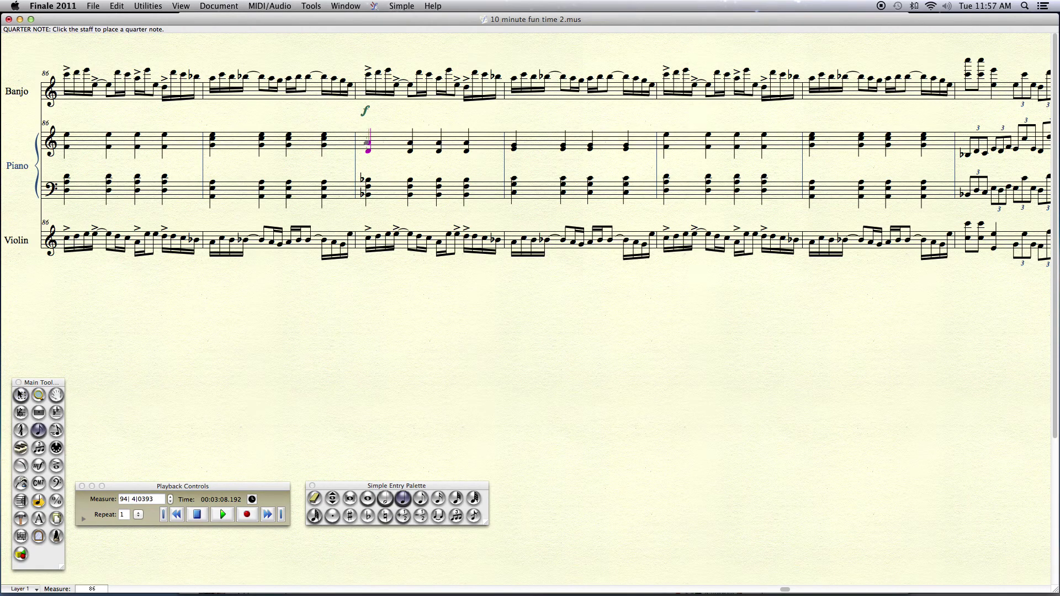
pyautogui.press('super+Down')
pyautogui.hotkey('shift', 'Up')
pyautogui.hotkey('shift', 'Up')
pyautogui.hotkey('shift', 'Up')
pyautogui.hotkey('shift', 'Up')
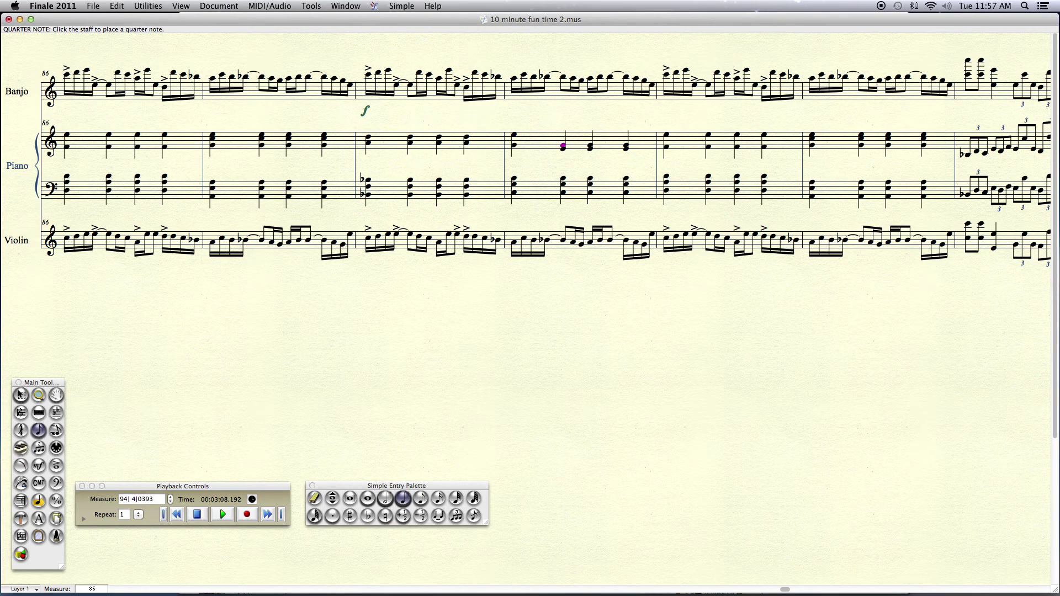
# - Raise the lowest note of the treble-staff piano chords by an octave, the E in measure 89 and the G in measure 91
pyautogui.hotkey('shift', 'Up')
pyautogui.press('Right')
pyautogui.hotkey('shift', 'Down')
pyautogui.press('Up')
pyautogui.press('Up')
pyautogui.press('Up')
pyautogui.press('Up')
pyautogui.press('Right')
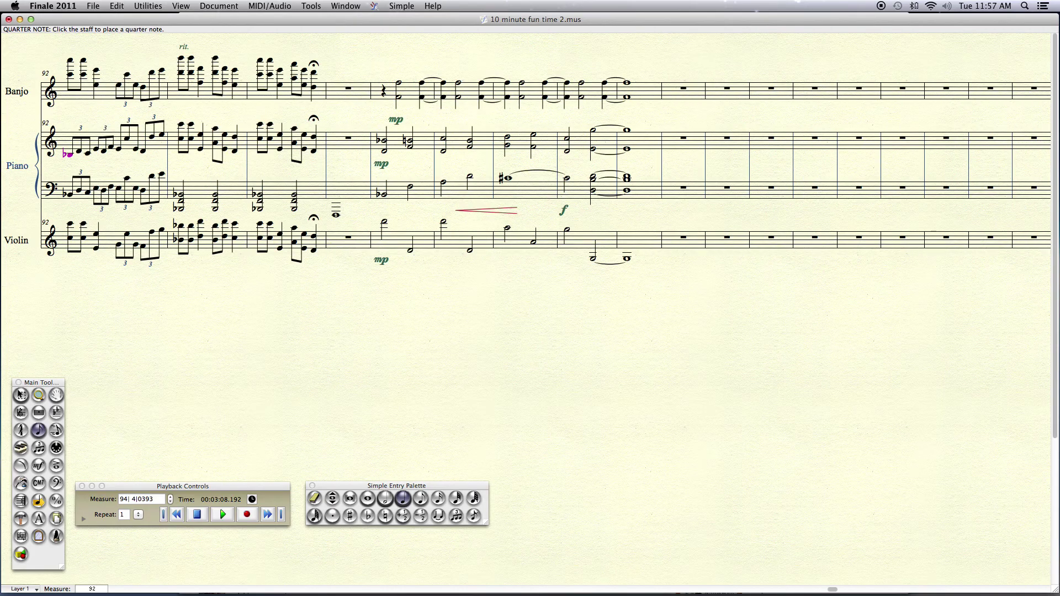
pyautogui.press('Left')
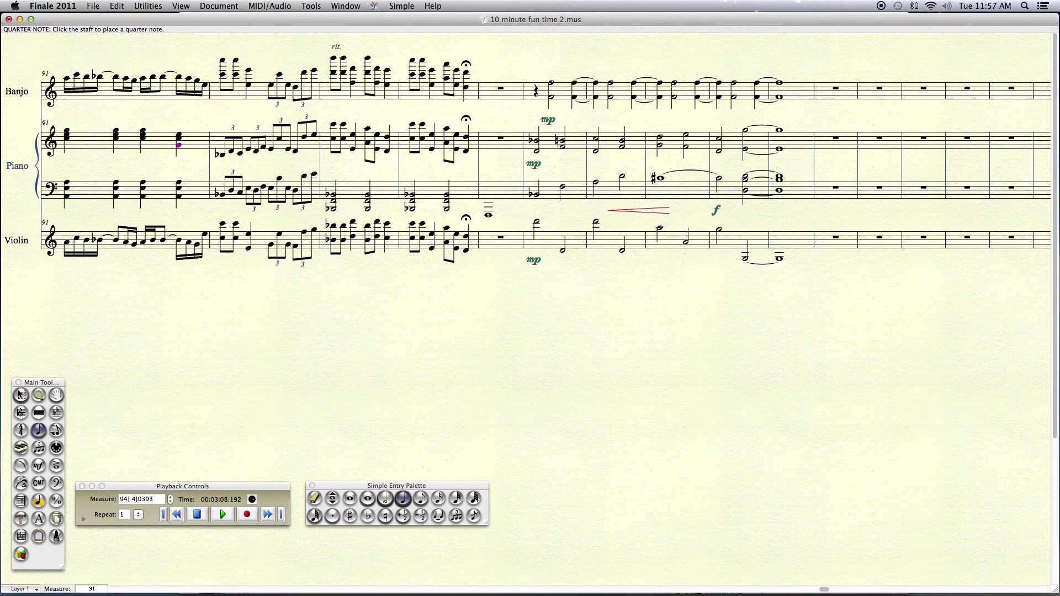
pyautogui.hscroll(-4, 525, 166)
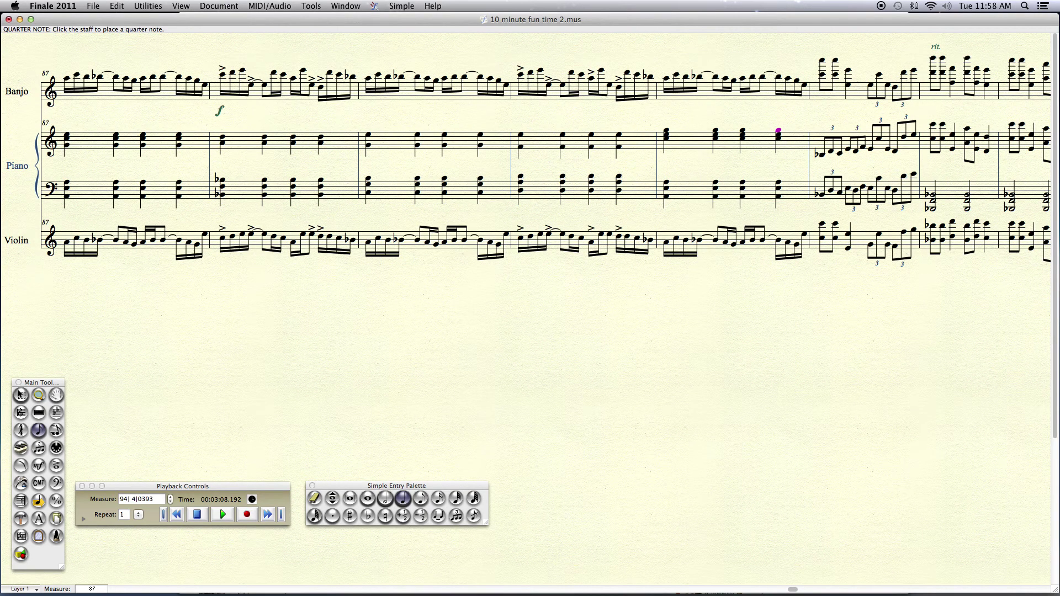
pyautogui.hscroll(-2, 77, 188)
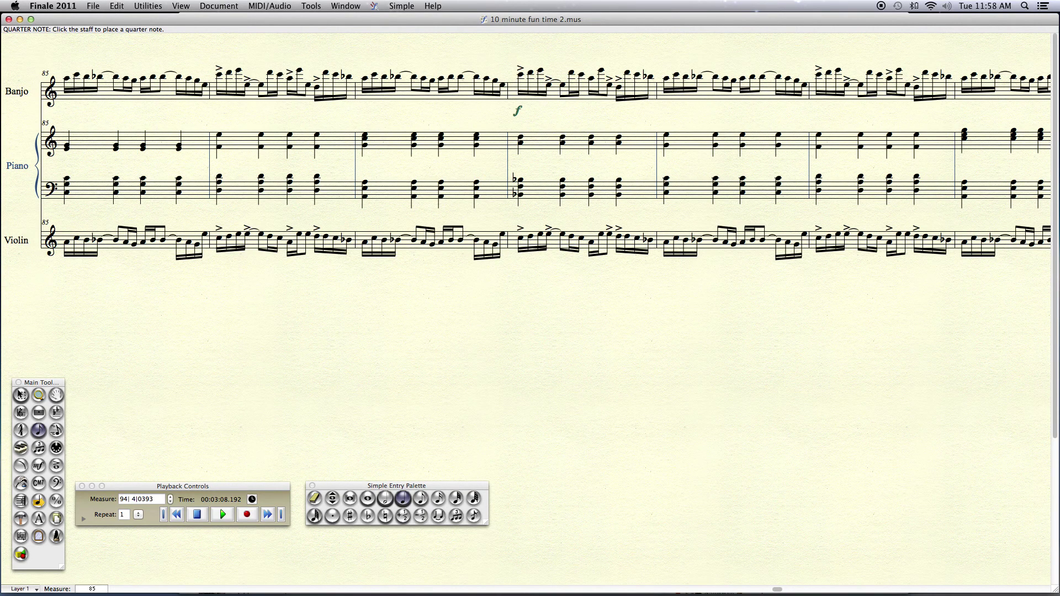
pyautogui.press('Escape')
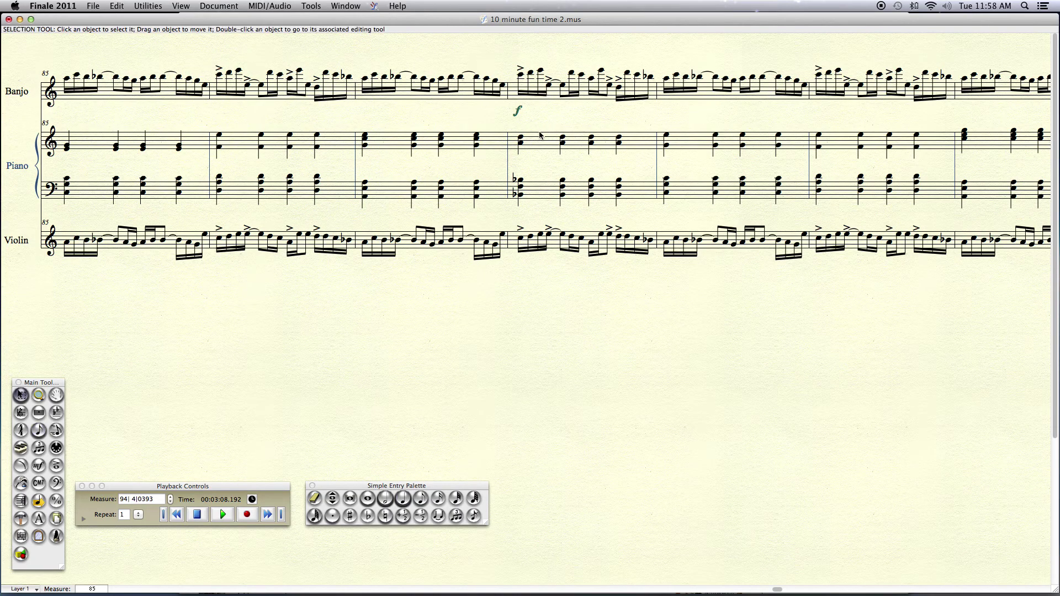
# - Add a high F on top of the four treble-staff piano chords in measure 88 and leave note entry
pyautogui.doubleClick(520, 140)
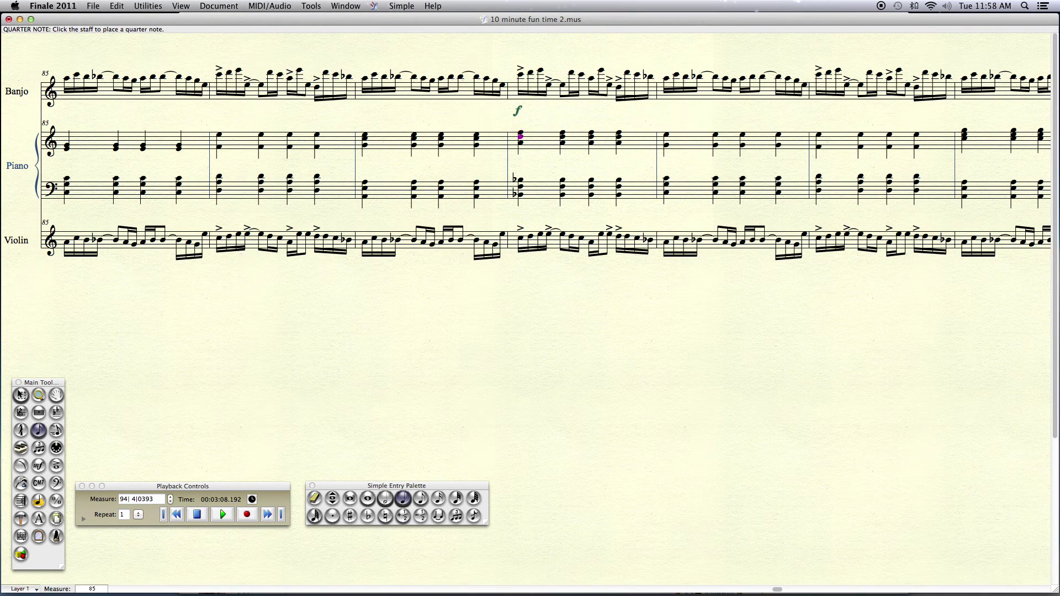
pyautogui.click(20, 394)
pyautogui.click(621, 148)
pyautogui.keyDown('shift'); pyautogui.click(1013, 195); pyautogui.keyUp('shift')
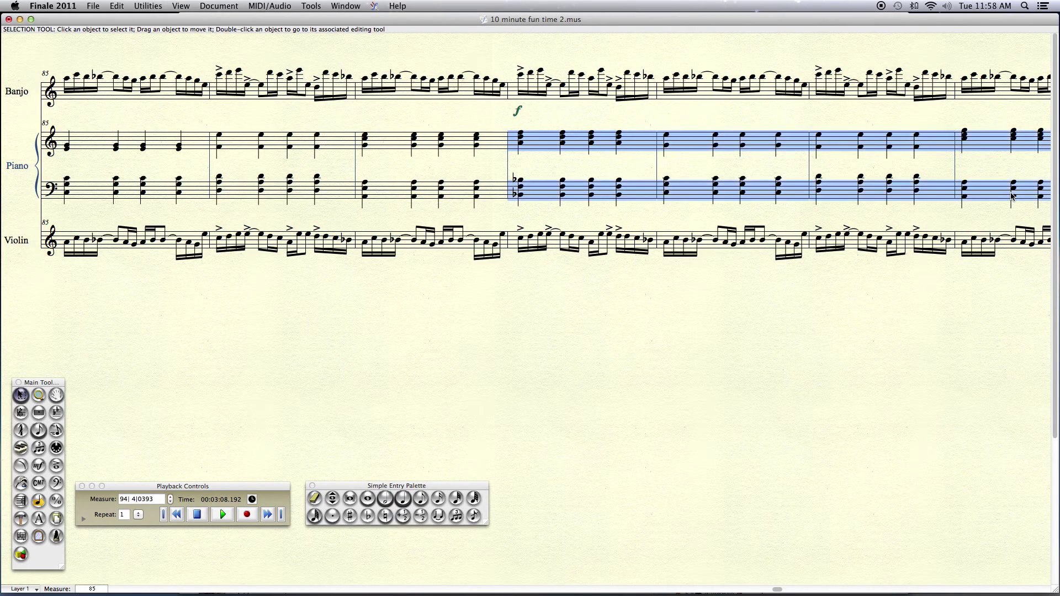
pyautogui.press('Escape')
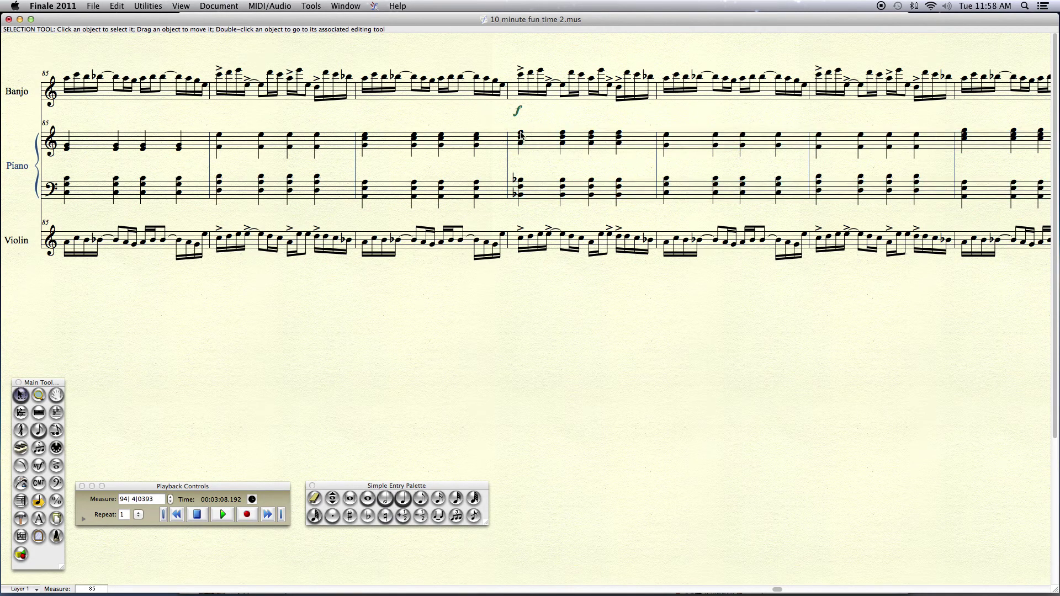
pyautogui.click(375, 138)
pyautogui.keyDown('shift'); pyautogui.click(387, 190); pyautogui.keyUp('shift')
pyautogui.keyDown('shift'); pyautogui.click(102, 140); pyautogui.keyUp('shift')
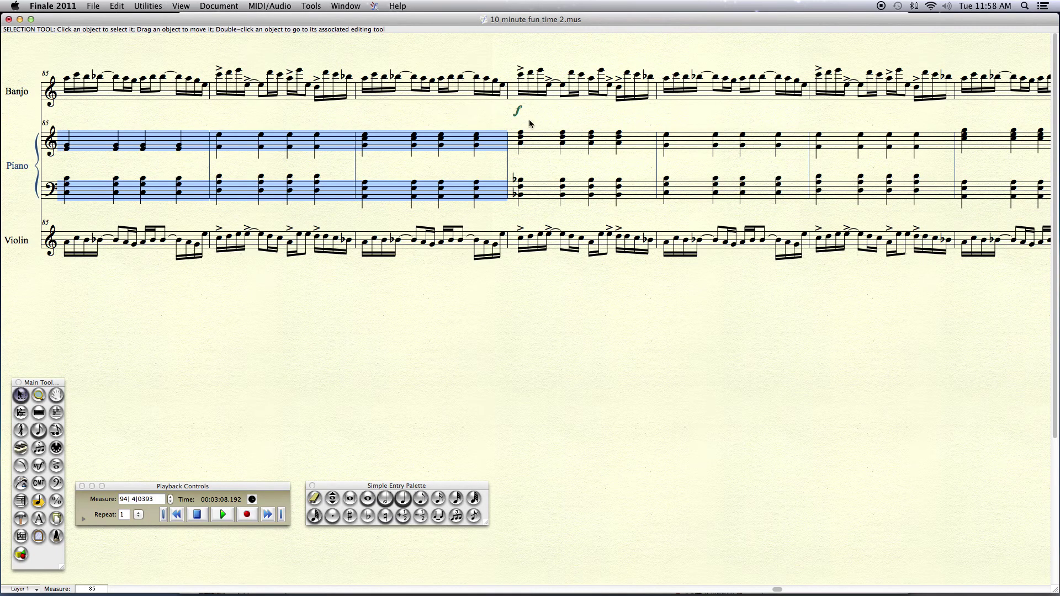
pyautogui.press('Escape')
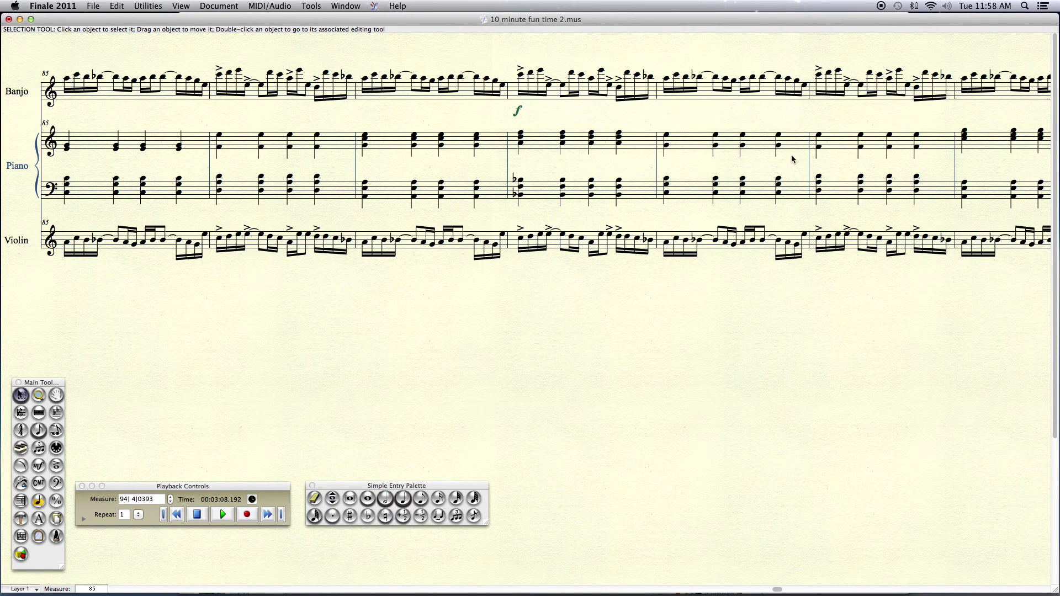
# - Add a top G to the treble-staff piano chords in measure 89 and a top F to those in measure 90, and save the file
pyautogui.doubleClick(667, 136)
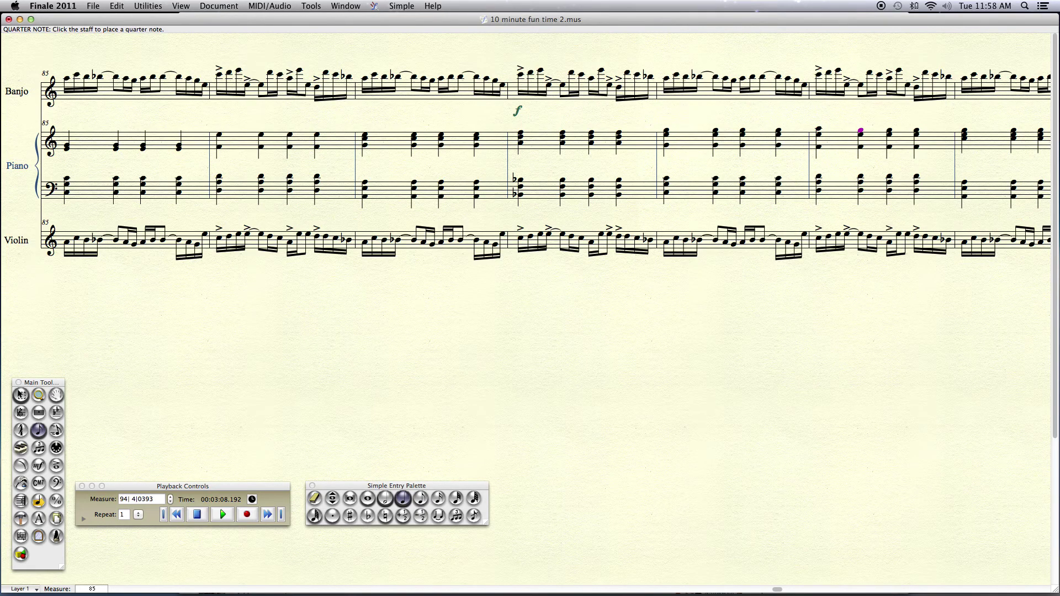
pyautogui.press('Down')
pyautogui.press('Down')
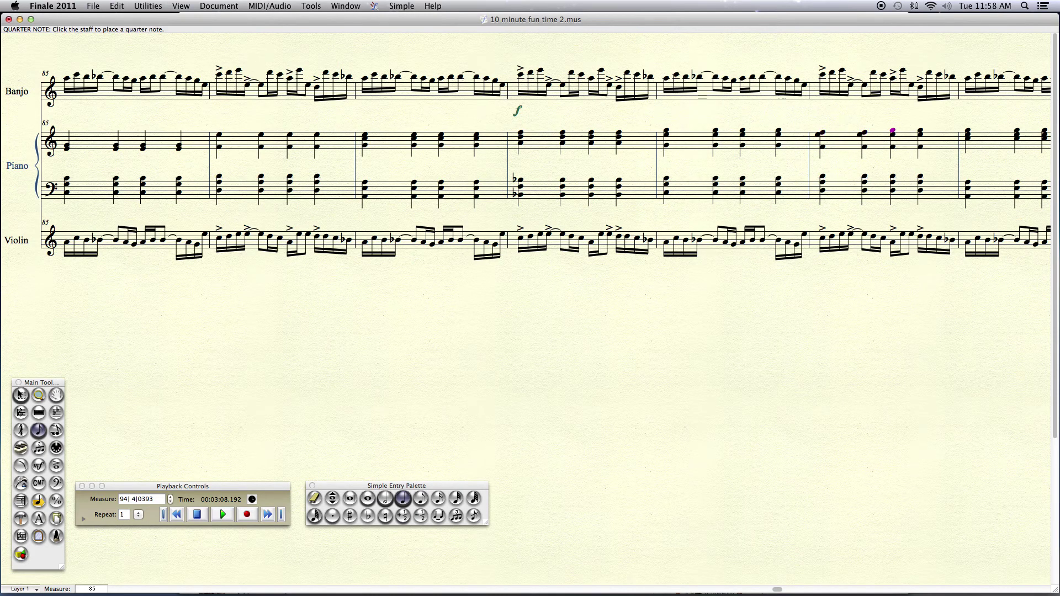
pyautogui.press('Left')
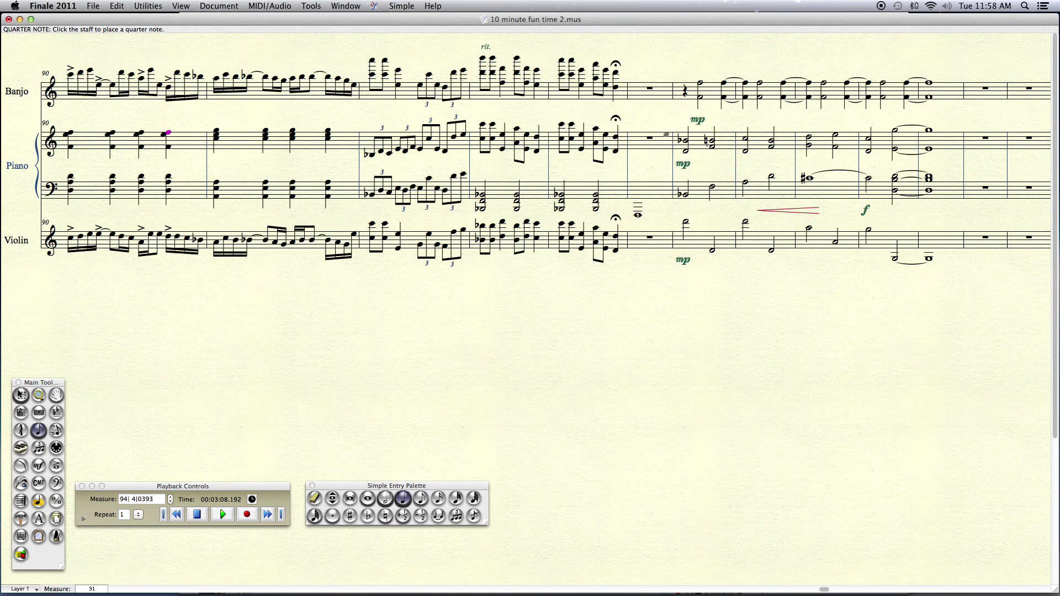
pyautogui.press('Left')
pyautogui.press('super+s')
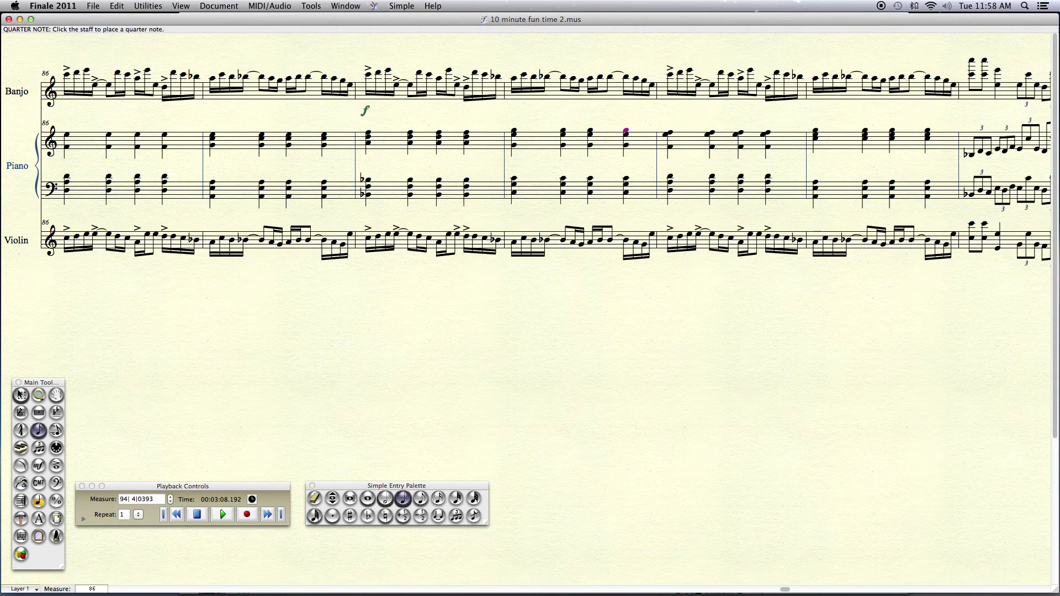
pyautogui.click(21, 394)
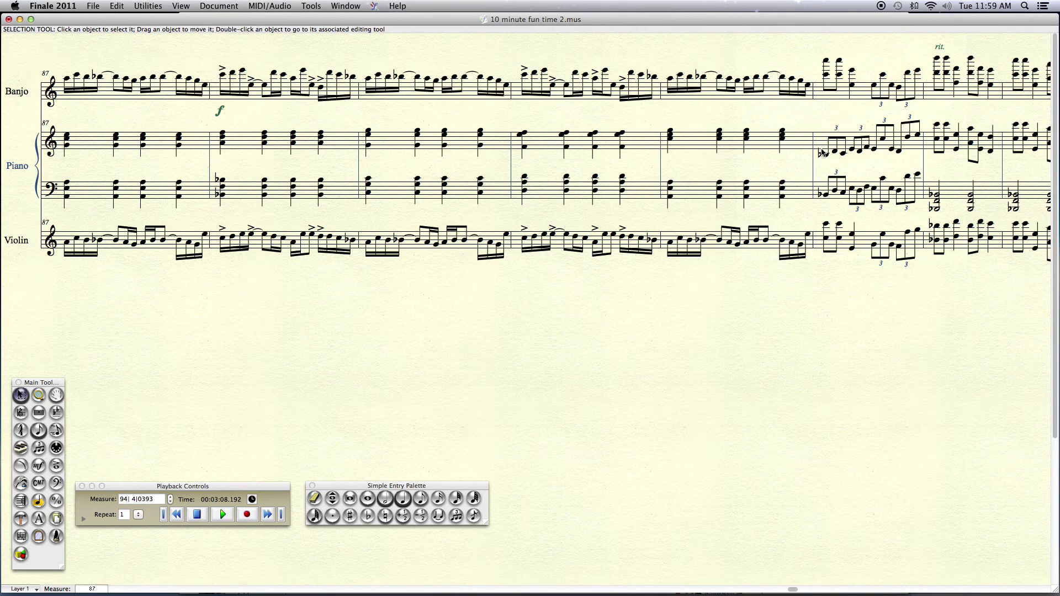
# - Change the four treble-staff piano chords in measure 90 to eighth notes and leave note entry
pyautogui.doubleClick(525, 149)
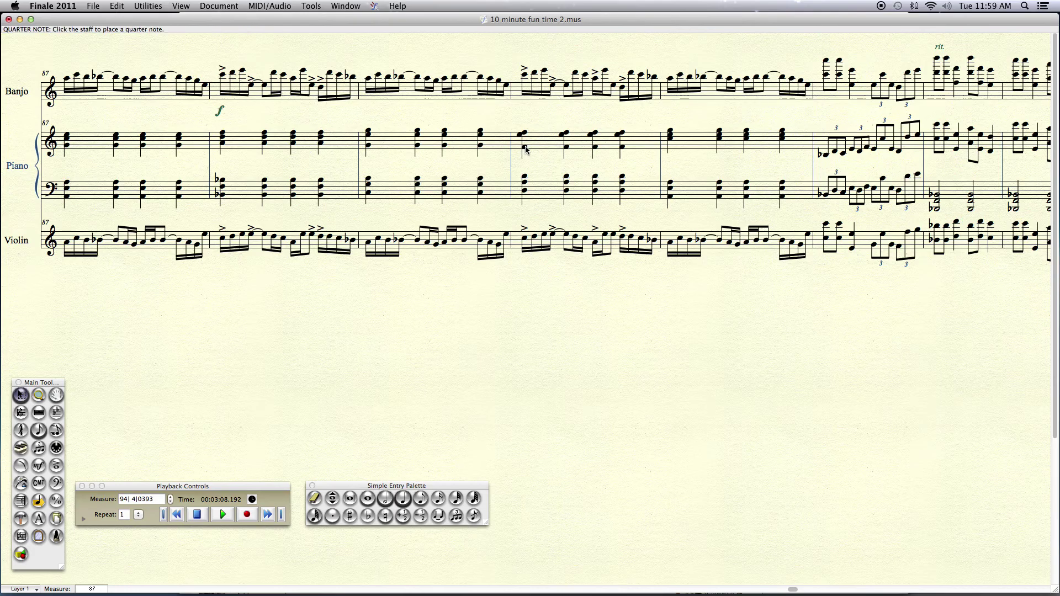
pyautogui.hotkey('alt', '4')
pyautogui.press('Right')
pyautogui.hotkey('alt', '4')
pyautogui.press('Right')
pyautogui.hotkey('alt', '4')
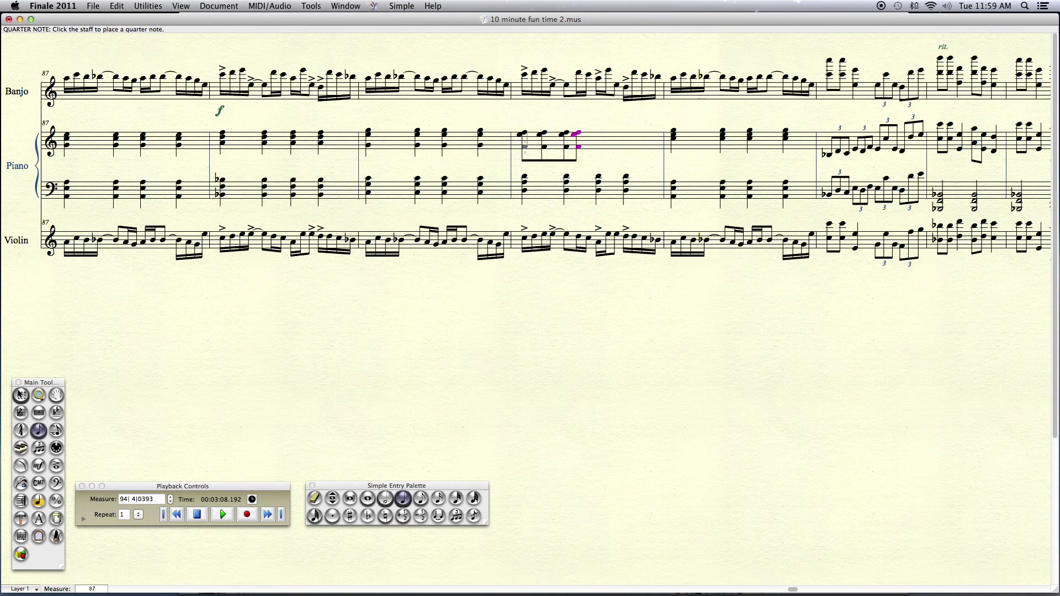
pyautogui.press('Escape')
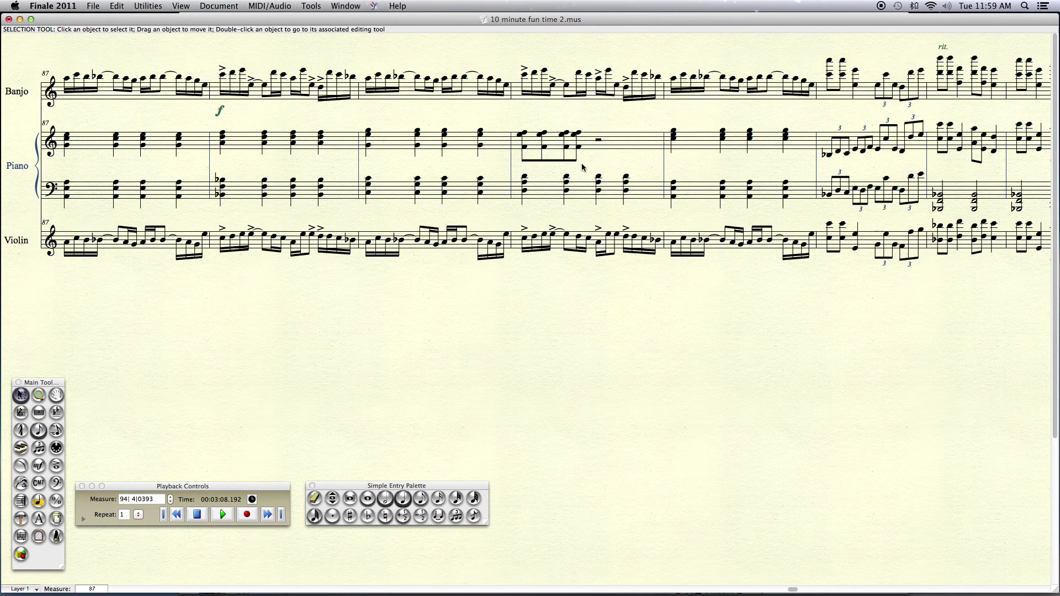
# - Copy the four eighth-note treble-staff piano chords in measure 90 into the second half of that measure
pyautogui.moveTo(588, 167); pyautogui.dragTo(519, 118)
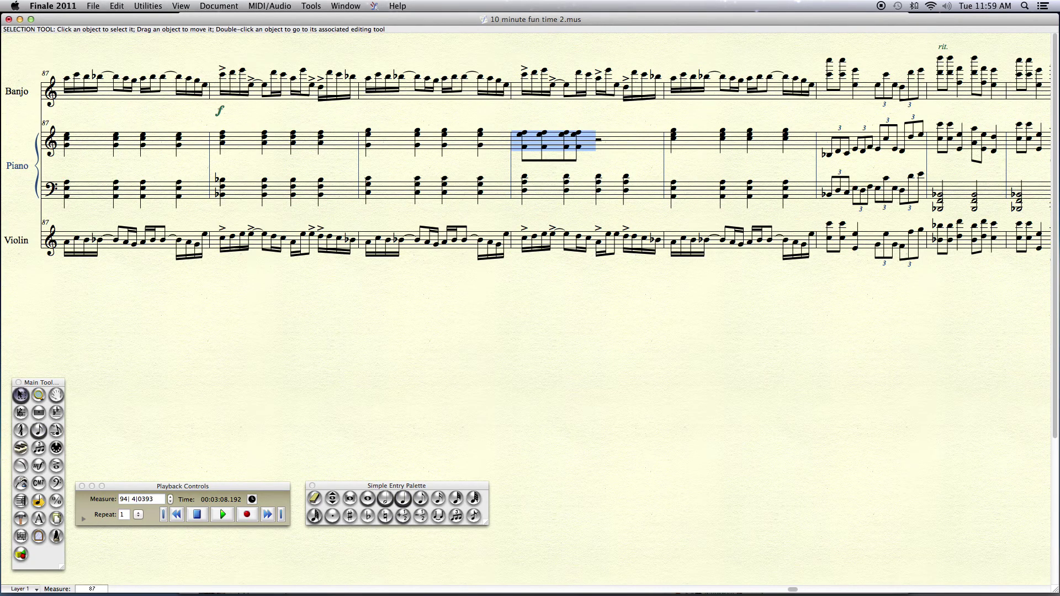
pyautogui.moveTo(579, 144); pyautogui.dragTo(644, 151)
pyautogui.click(690, 163)
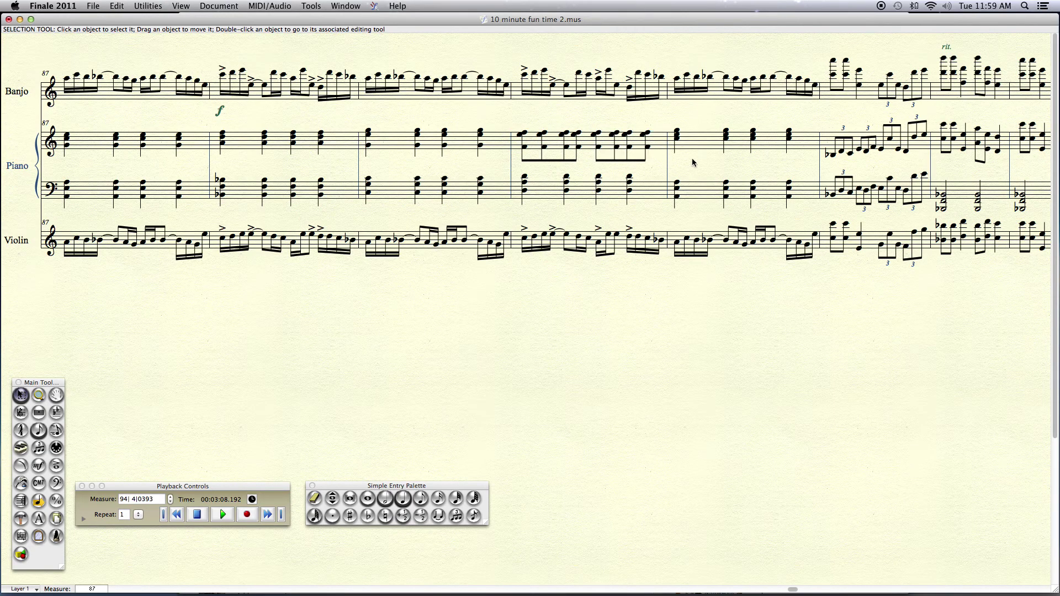
# - Turn the first beat of the treble-staff piano chords in measure 91 into an eighth-note triplet and leave note entry
pyautogui.doubleClick(678, 141)
pyautogui.press('g')
pyautogui.press('4')
pyautogui.press('Right')
pyautogui.press('4')
pyautogui.press('Right')
pyautogui.press('Left')
pyautogui.press('Left')
pyautogui.press('Left')
pyautogui.press('9')
pyautogui.press('Escape')
pyautogui.press('Escape')
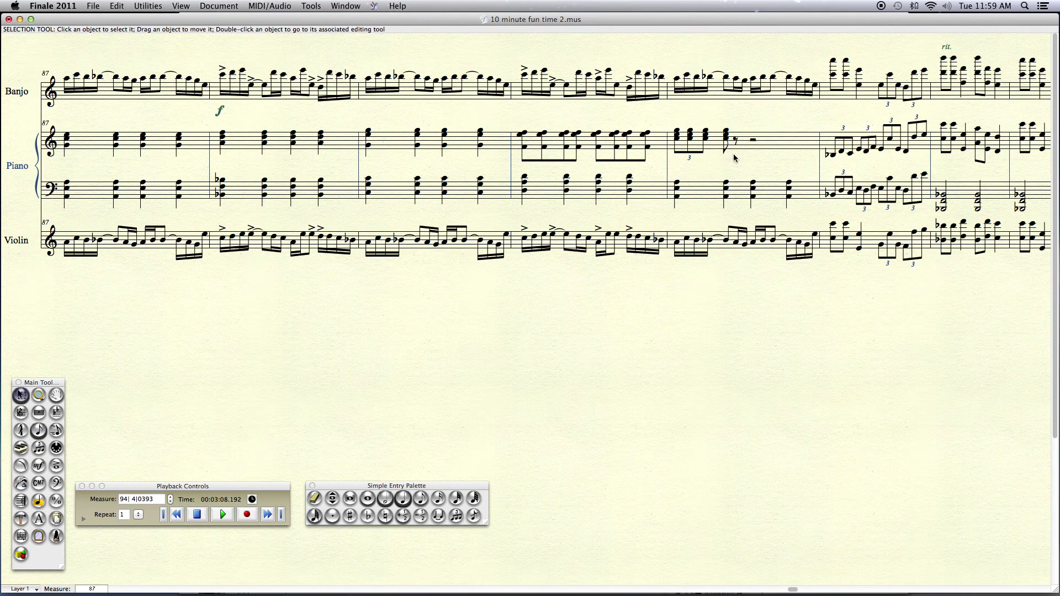
# - Clear the leftover chord on beat 2 of measure 91 and fill the rest of the treble-staff measure with copies of the triplet chords
pyautogui.moveTo(748, 161); pyautogui.dragTo(719, 145)
pyautogui.press('BackSpace')
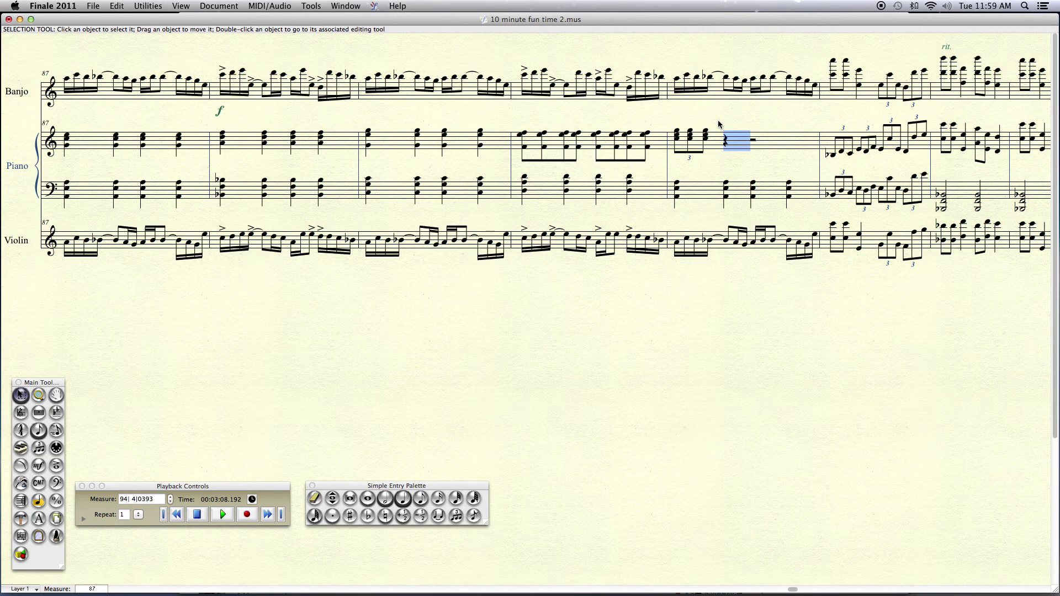
pyautogui.moveTo(669, 119); pyautogui.dragTo(805, 159)
pyautogui.press('super+v')
pyautogui.press('super+v')
pyautogui.click(828, 124)
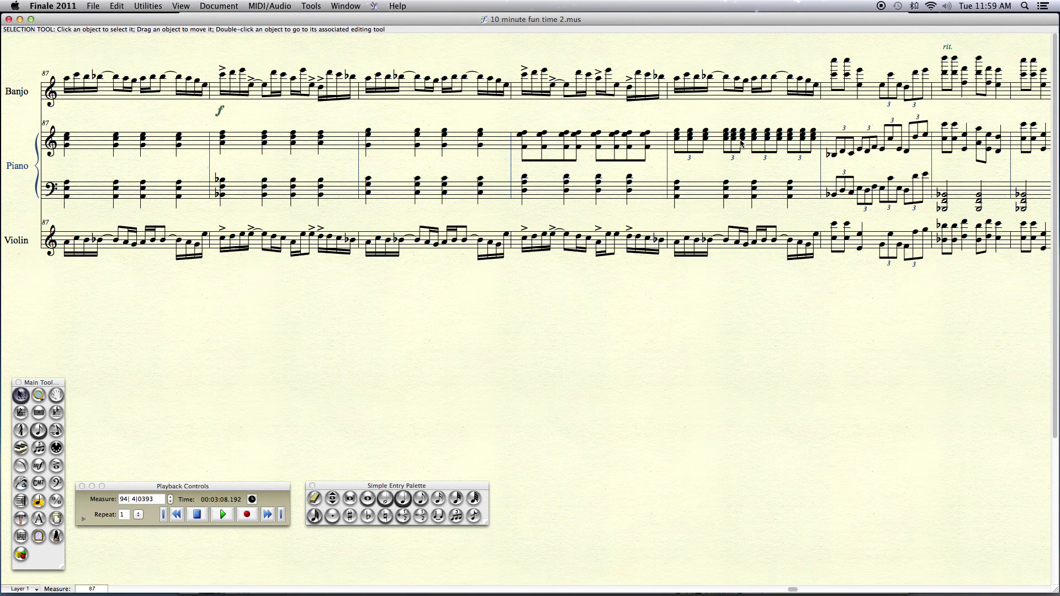
# - Raise the last group of violin notes in measure 79 by an octave and save the file
pyautogui.hscroll(-5, 742, 143)
pyautogui.hscroll(5, 741, 143)
pyautogui.hscroll(-15, 742, 143)
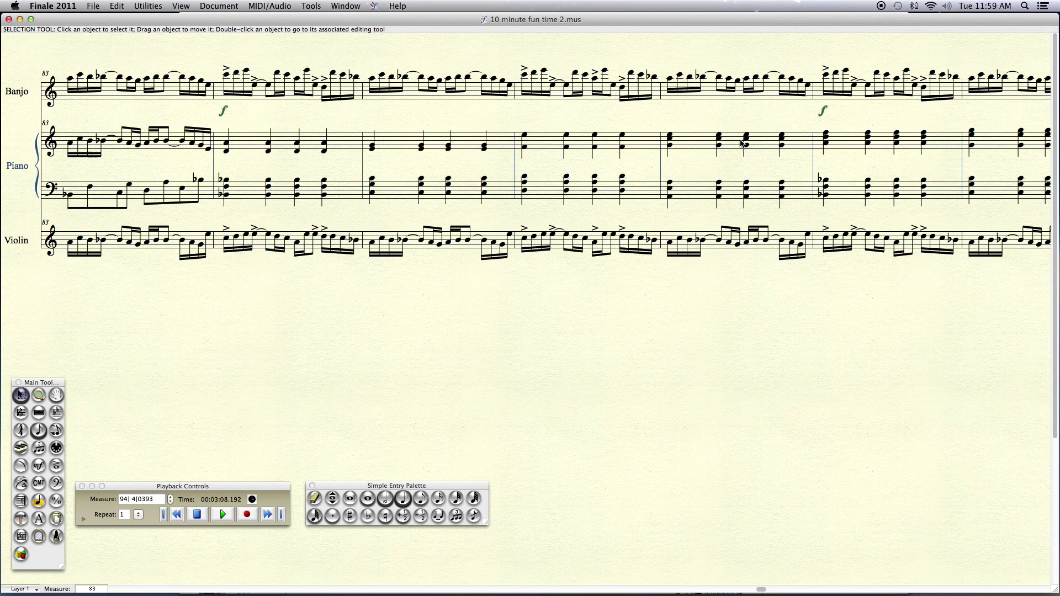
pyautogui.hscroll(-3, 742, 143)
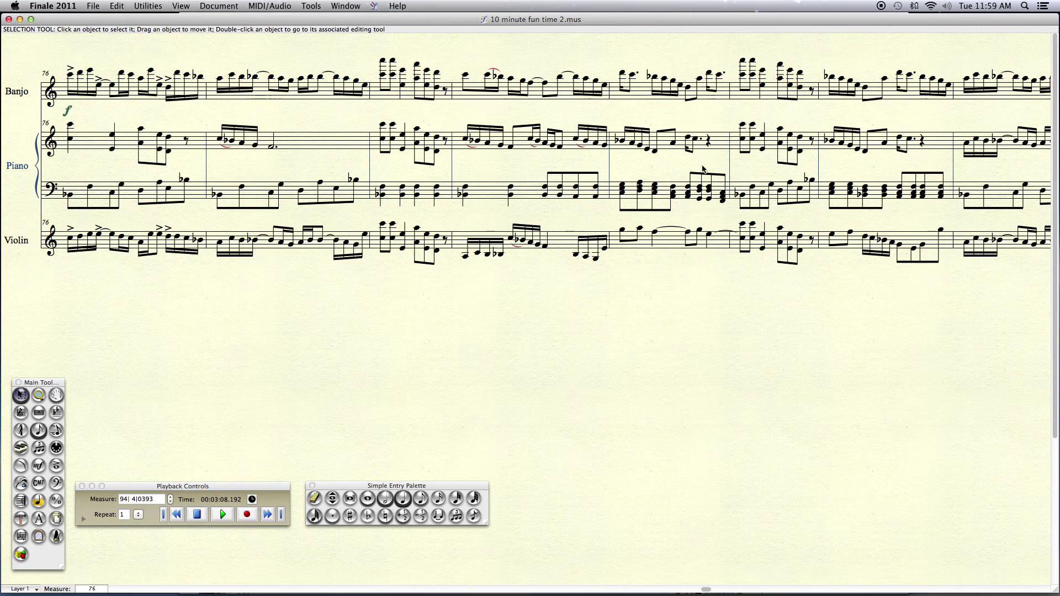
pyautogui.doubleClick(575, 255)
pyautogui.moveTo(576, 255); pyautogui.dragTo(576, 241)
pyautogui.hotkey('shift', 'Up')
pyautogui.press('Right')
pyautogui.hotkey('shift', 'Up')
pyautogui.press('Right')
pyautogui.hotkey('shift', 'Up')
pyautogui.press('super+s')
pyautogui.press('Escape')
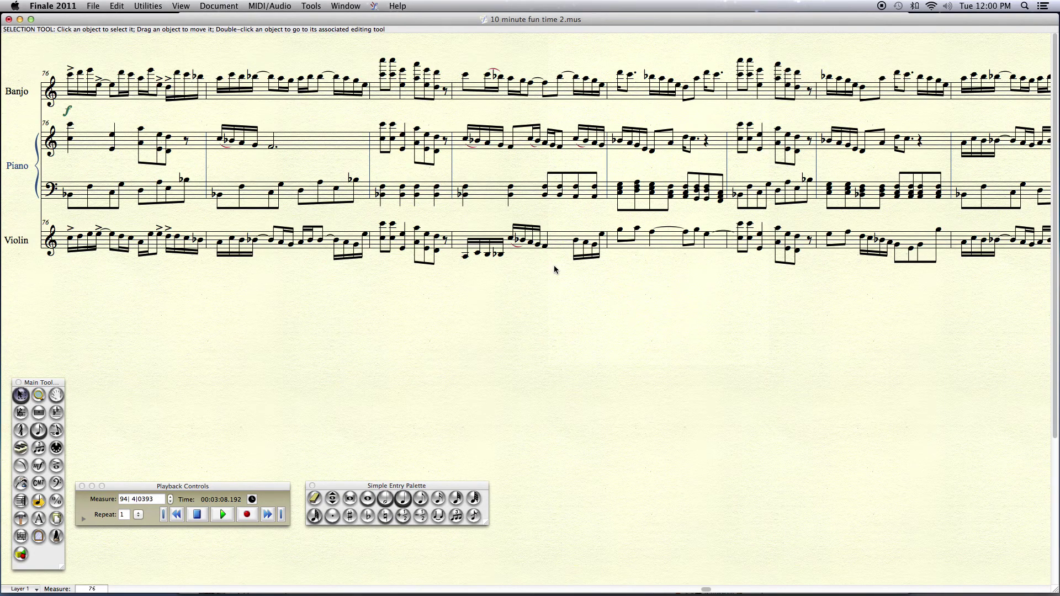
pyautogui.press('super+s')
# - Transpose the violin part in measure 73 up an octave
pyautogui.hscroll(-5, 400, 279)
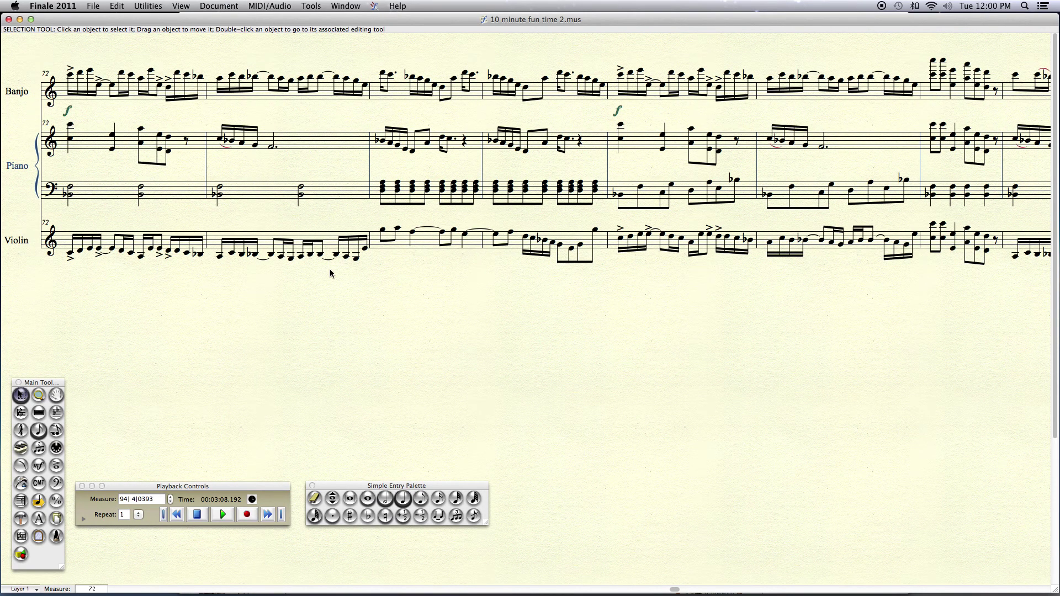
pyautogui.hscroll(-3, 330, 271)
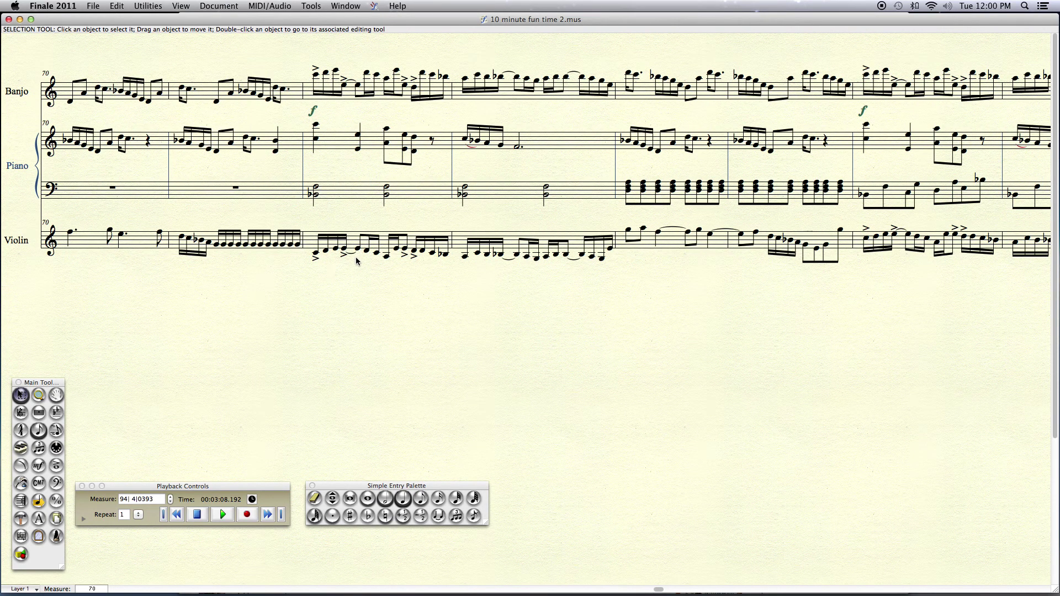
pyautogui.hscroll(3, 389, 263)
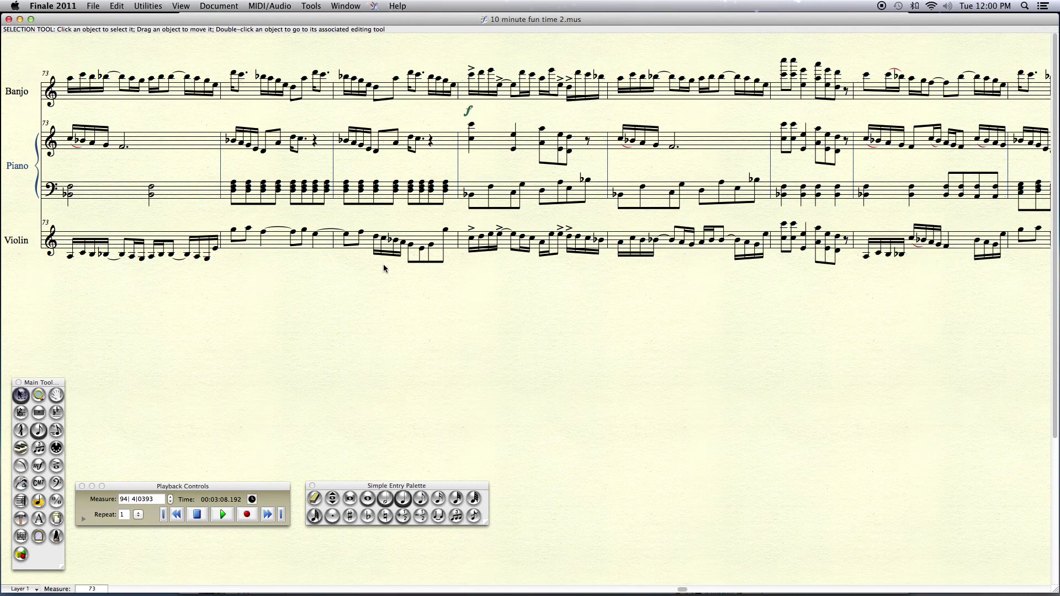
pyautogui.hscroll(-3, 384, 269)
pyautogui.click(382, 243)
pyautogui.keyDown('shift'); pyautogui.click(289, 246); pyautogui.keyUp('shift')
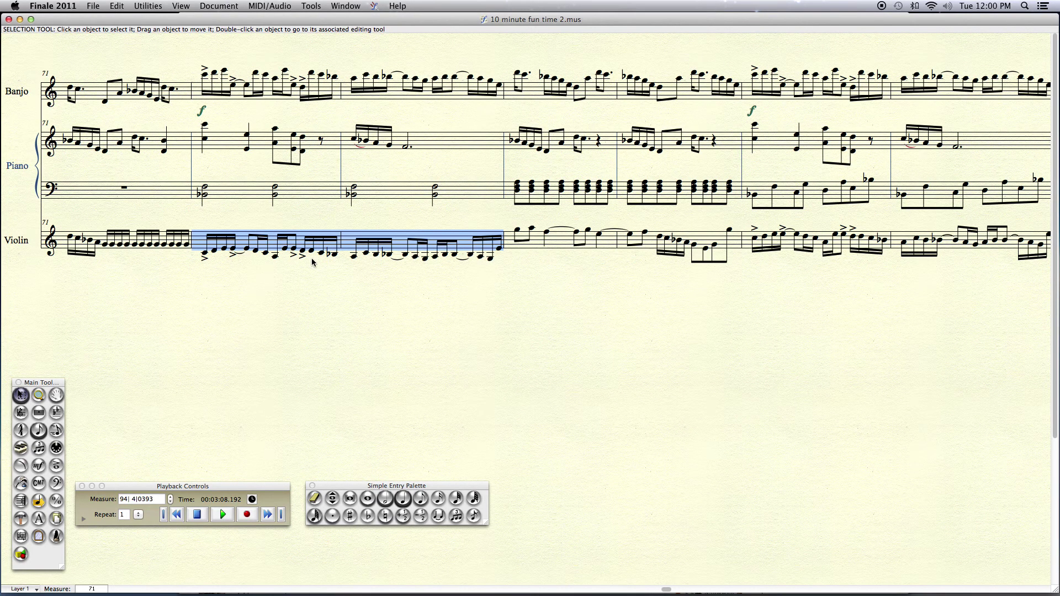
pyautogui.click(391, 239)
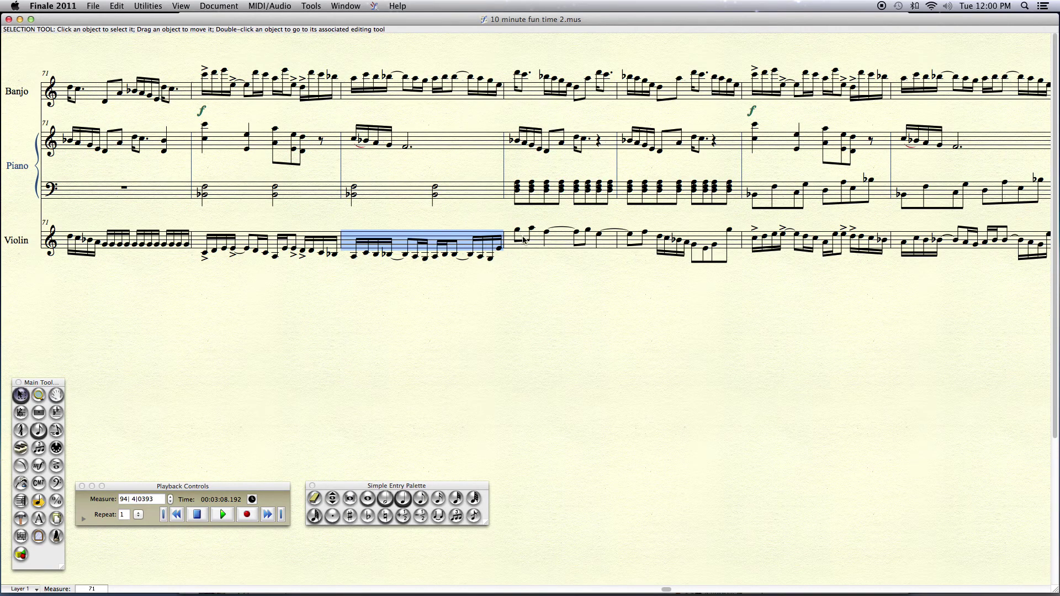
pyautogui.click(151, 7)
pyautogui.click(162, 20)
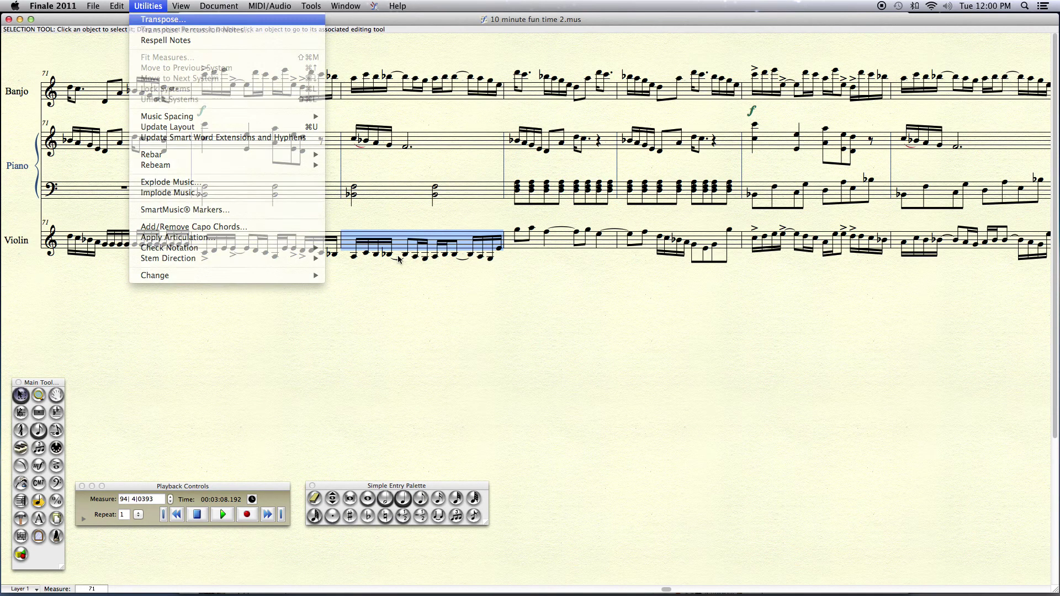
pyautogui.click(574, 282)
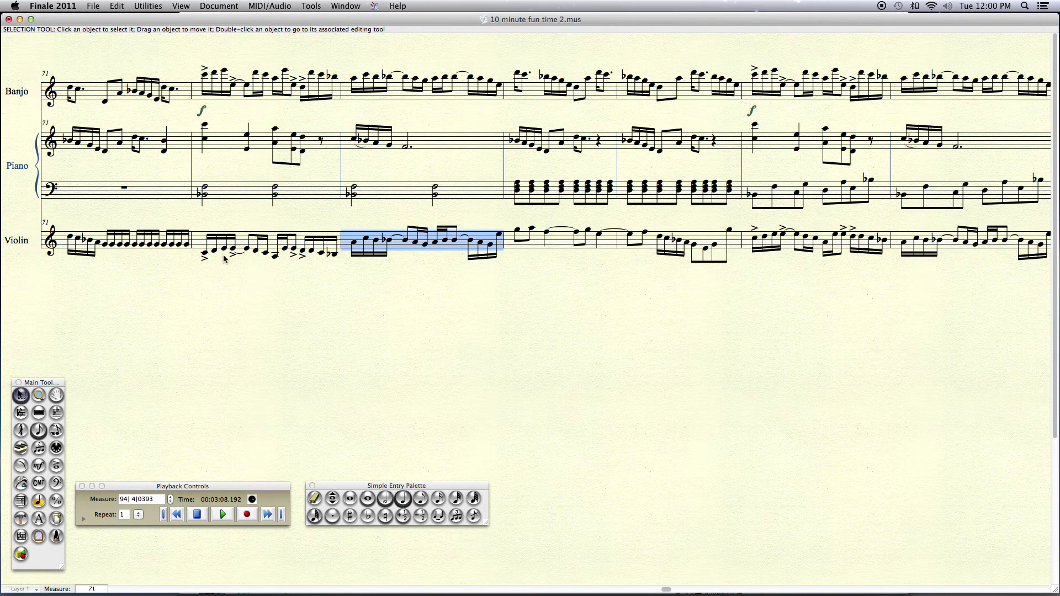
pyautogui.click(249, 279)
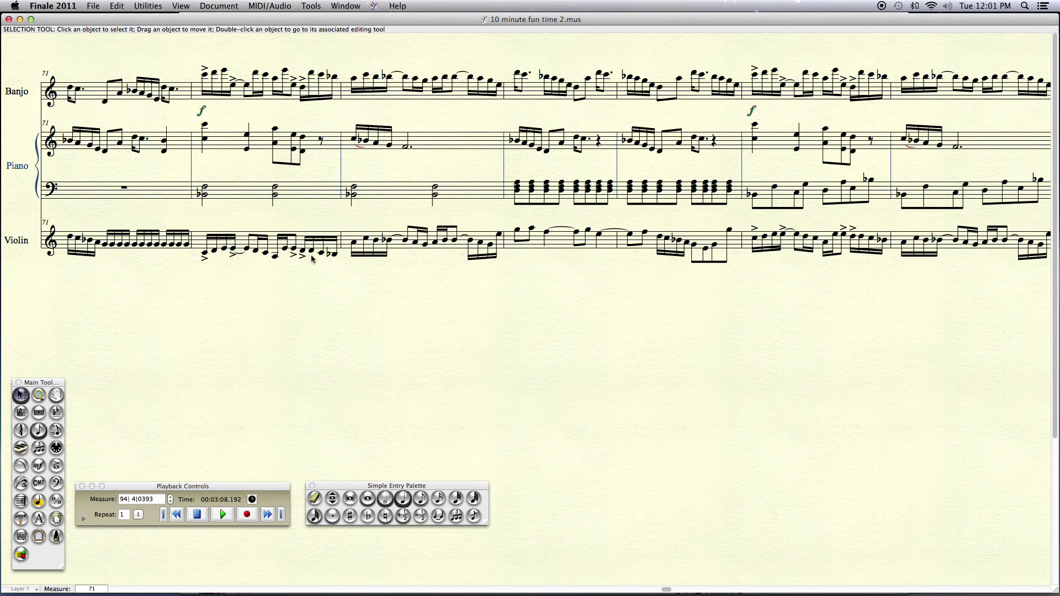
# - Look through the score from measure 74 to its ending and return to the opening measures
pyautogui.hscroll(6, 489, 273)
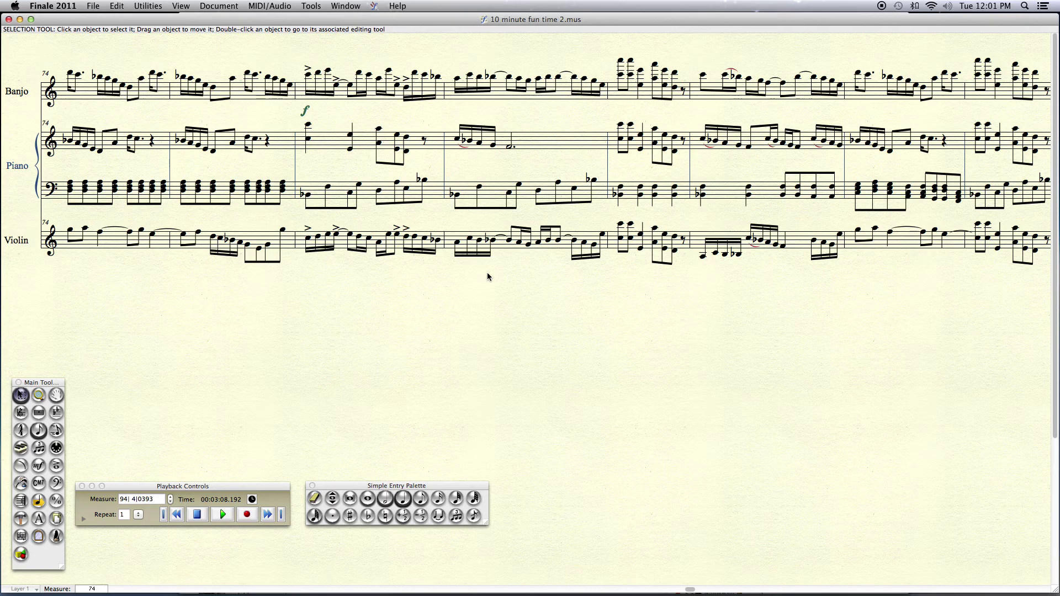
pyautogui.hscroll(2, 487, 273)
pyautogui.hscroll(3, 488, 277)
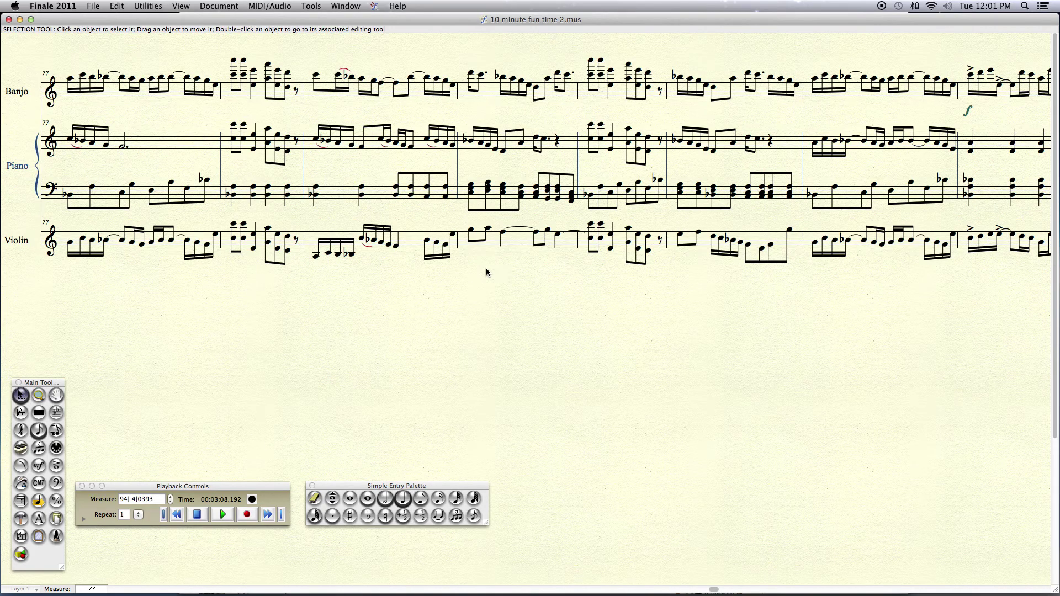
pyautogui.hscroll(4, 488, 272)
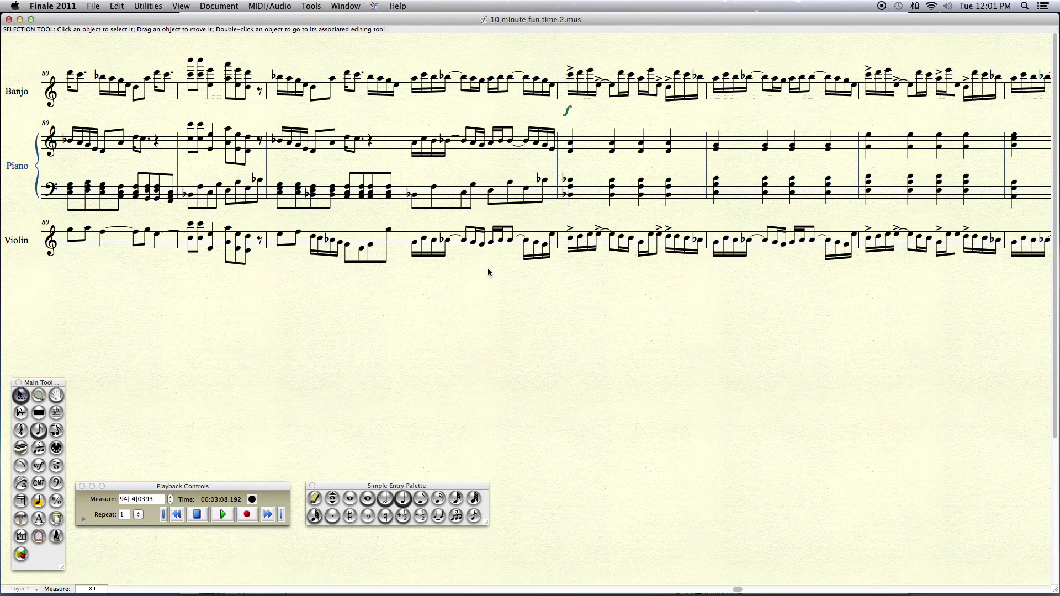
pyautogui.hscroll(5, 488, 272)
pyautogui.hscroll(8, 488, 272)
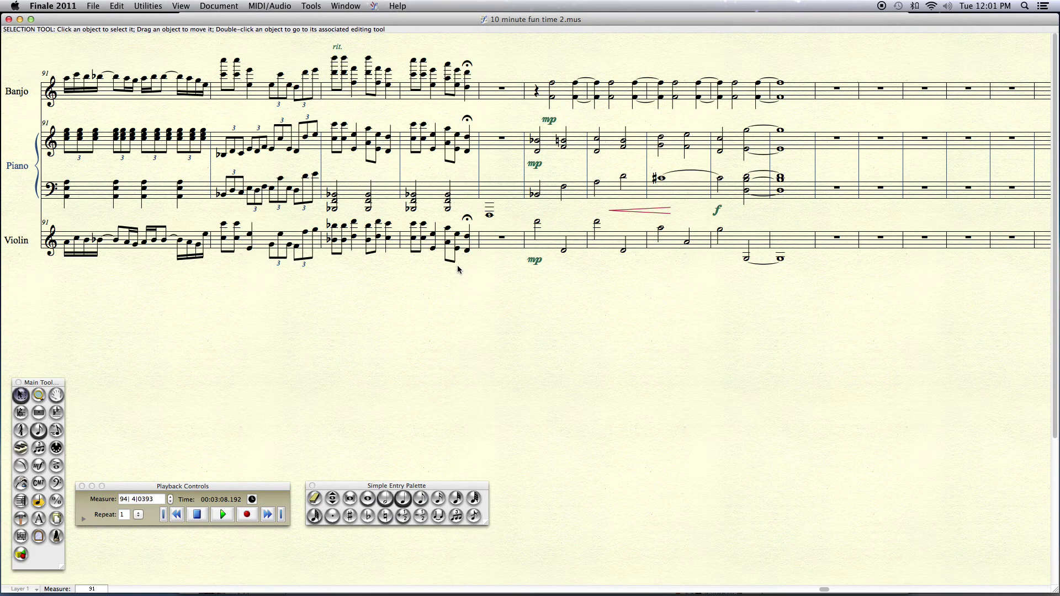
pyautogui.hscroll(-2, 457, 268)
pyautogui.hscroll(-20, 458, 269)
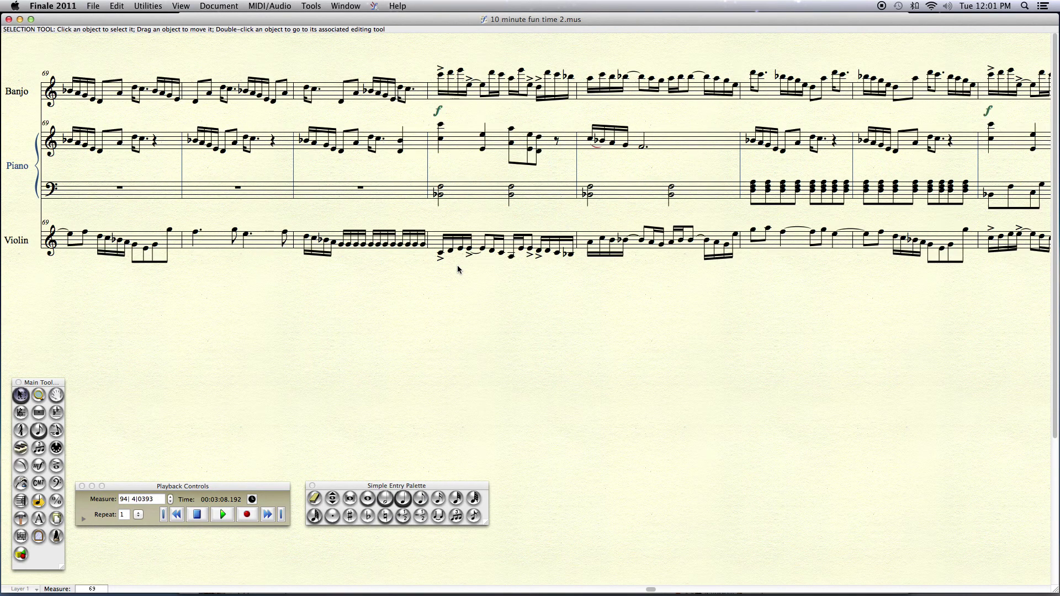
pyautogui.hscroll(-6, 457, 269)
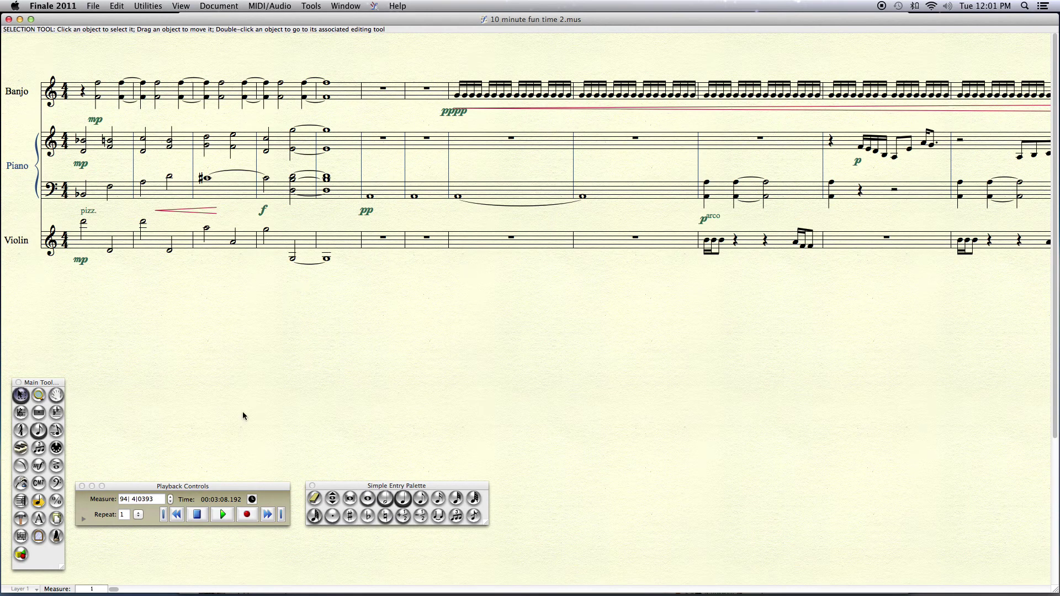
# - Add fermatas to the measure 5 whole notes in the banjo part and the piano's treble staff
pyautogui.click(56, 465)
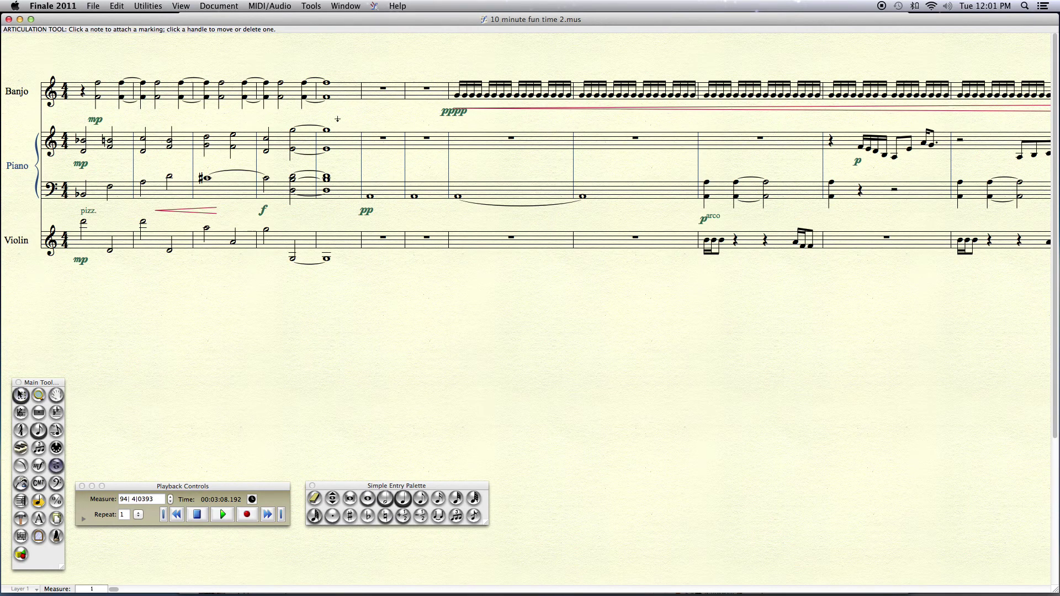
pyautogui.click(328, 71)
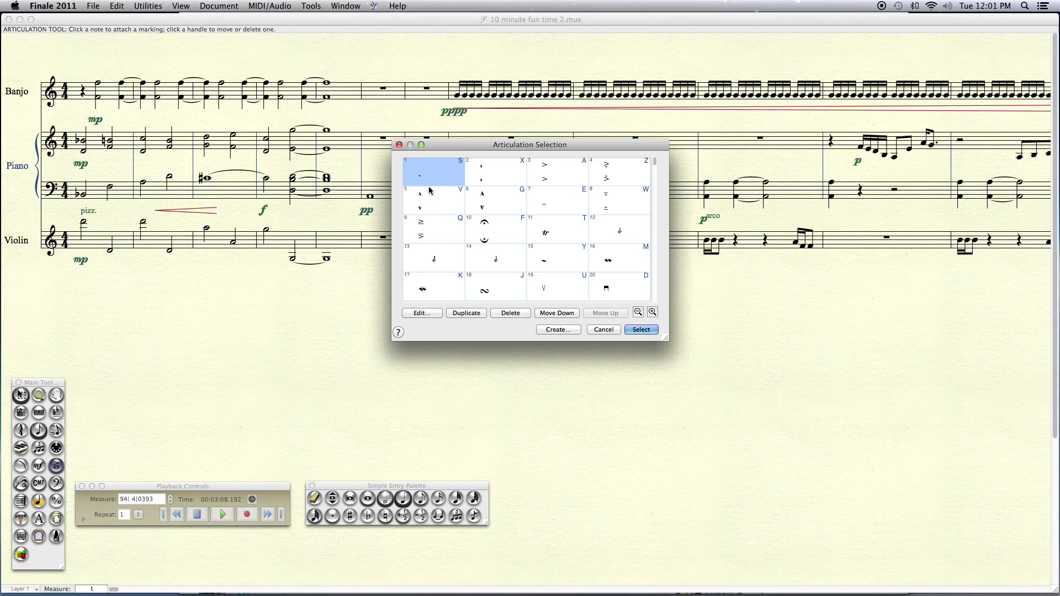
pyautogui.click(491, 234)
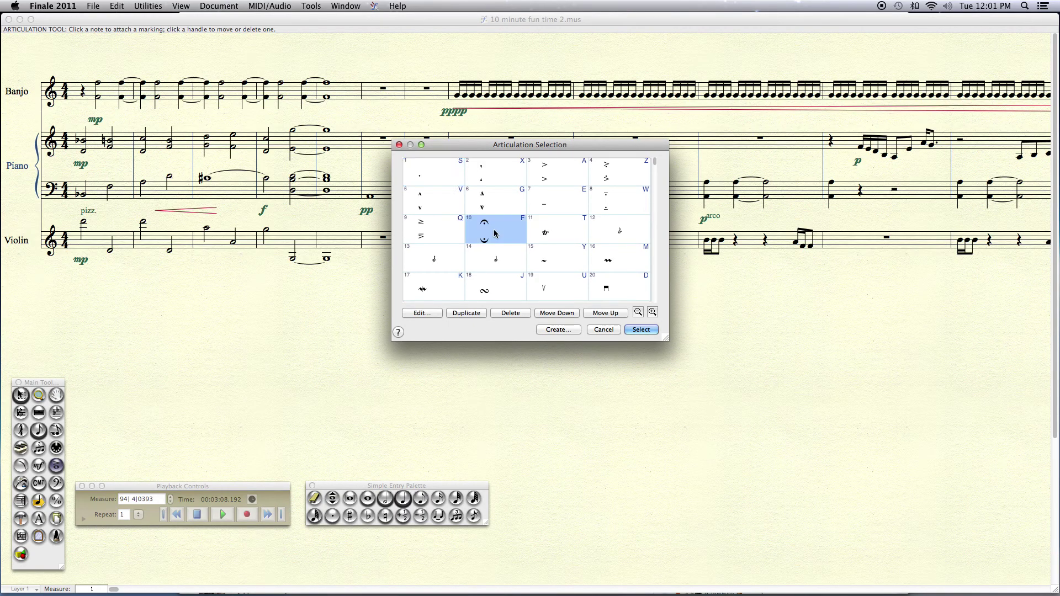
pyautogui.click(641, 330)
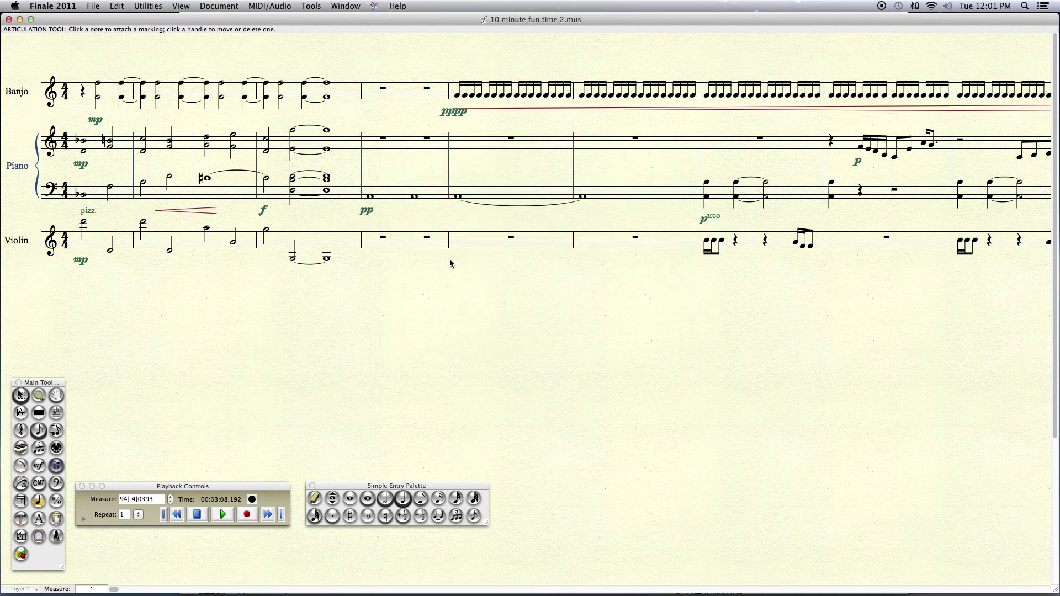
pyautogui.click(327, 122)
pyautogui.click(497, 235)
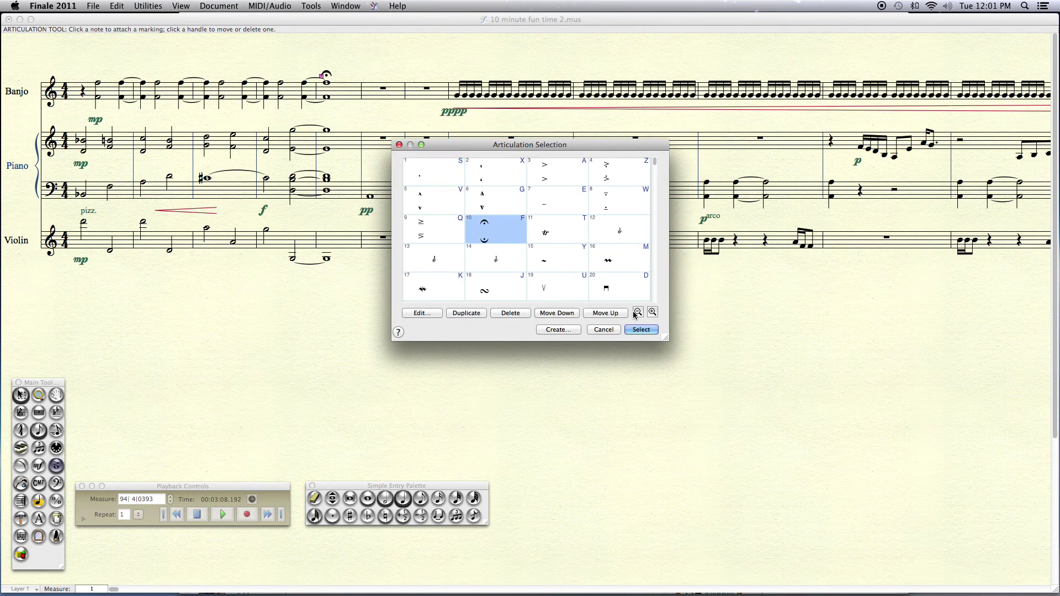
pyautogui.click(641, 330)
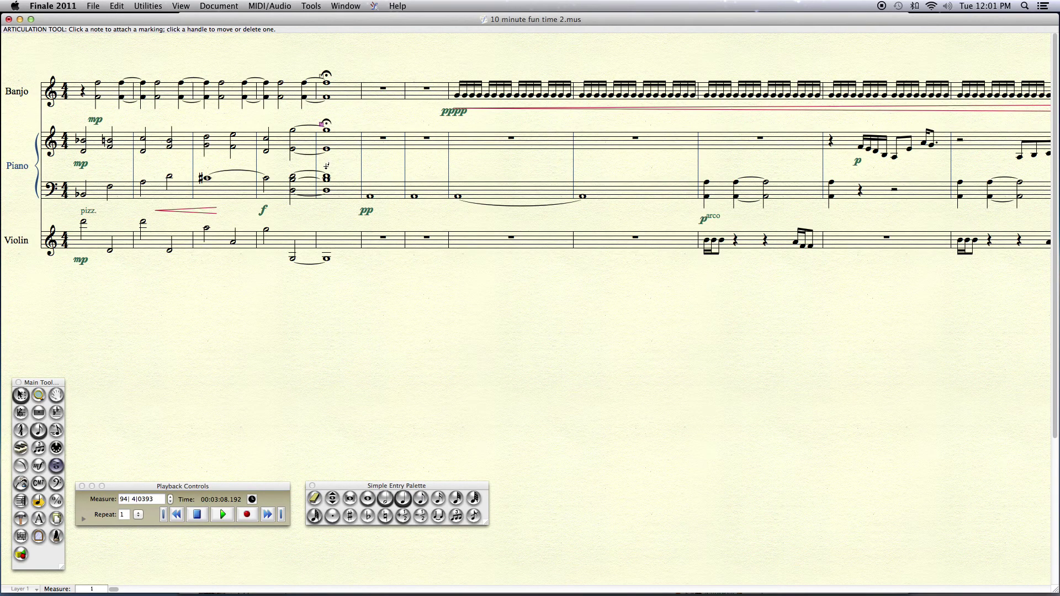
# - Add fermatas to the measure 5 whole notes in the piano's bass staff and the violin part
pyautogui.click(327, 122)
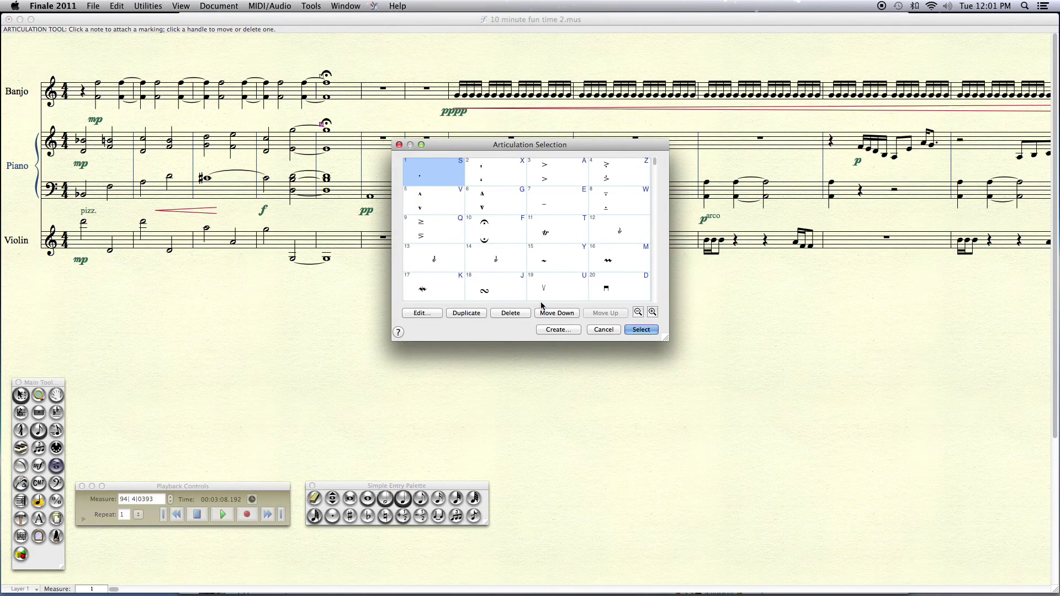
pyautogui.click(495, 235)
pyautogui.click(640, 329)
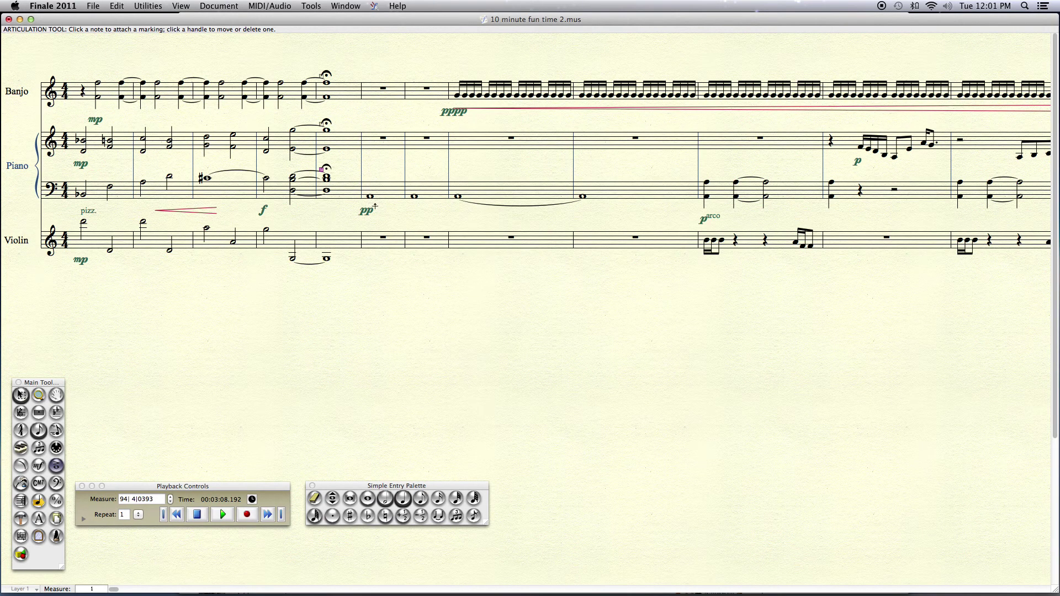
pyautogui.click(337, 227)
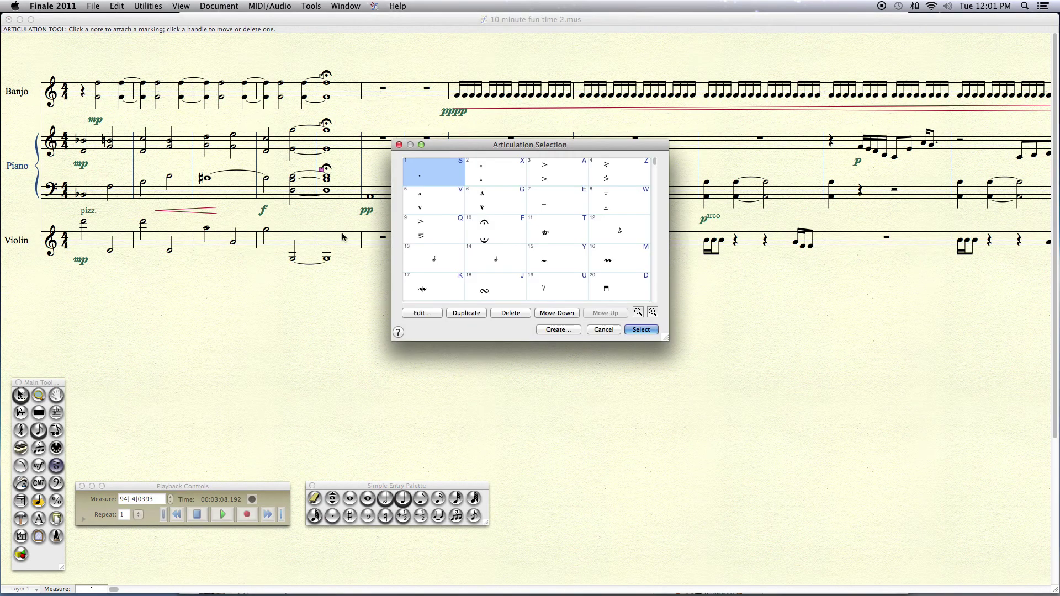
pyautogui.click(502, 241)
pyautogui.click(640, 330)
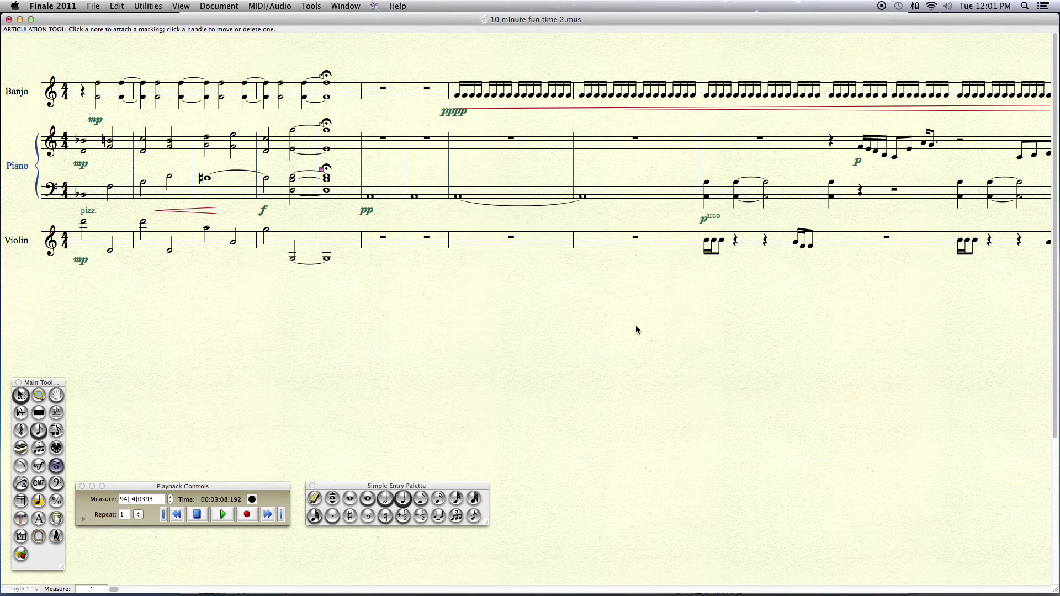
pyautogui.press('Escape')
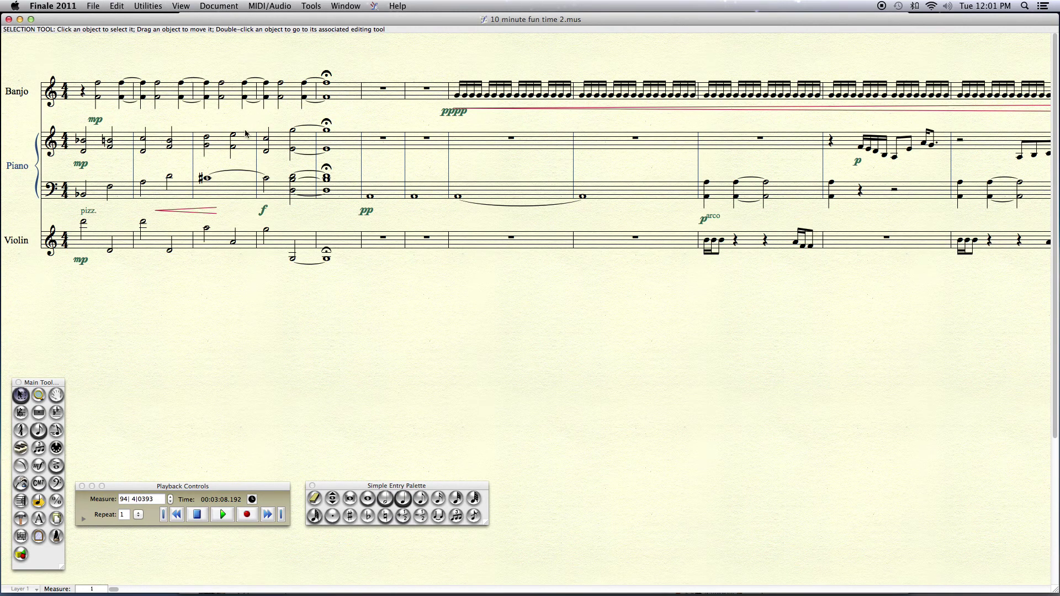
# - Play back the score's closing passage through the final whole notes in measure 100
pyautogui.hscroll(6, 541, 279)
pyautogui.hscroll(20, 541, 280)
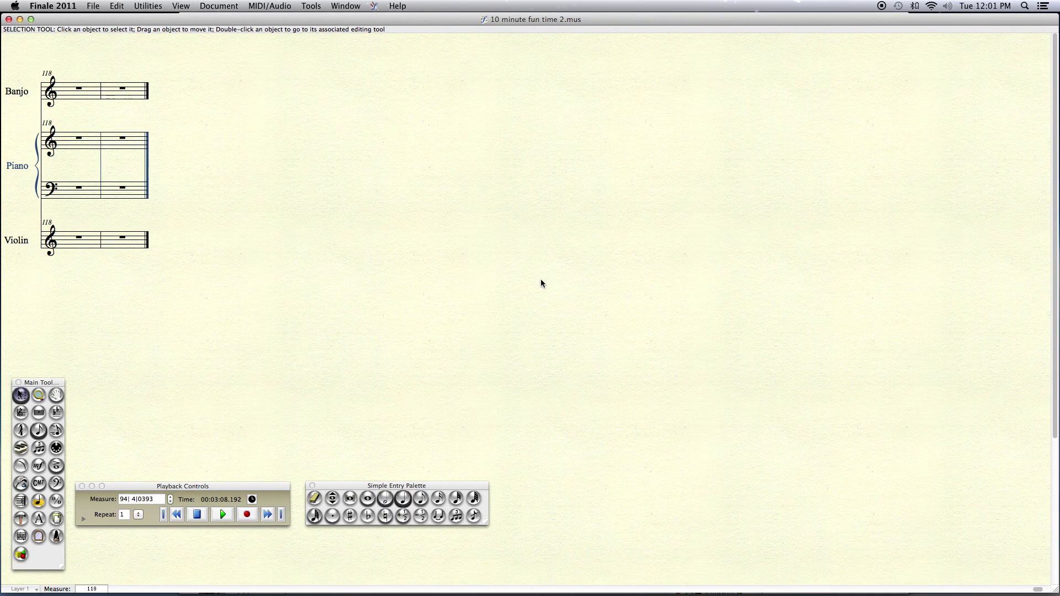
pyautogui.hscroll(-6, 541, 282)
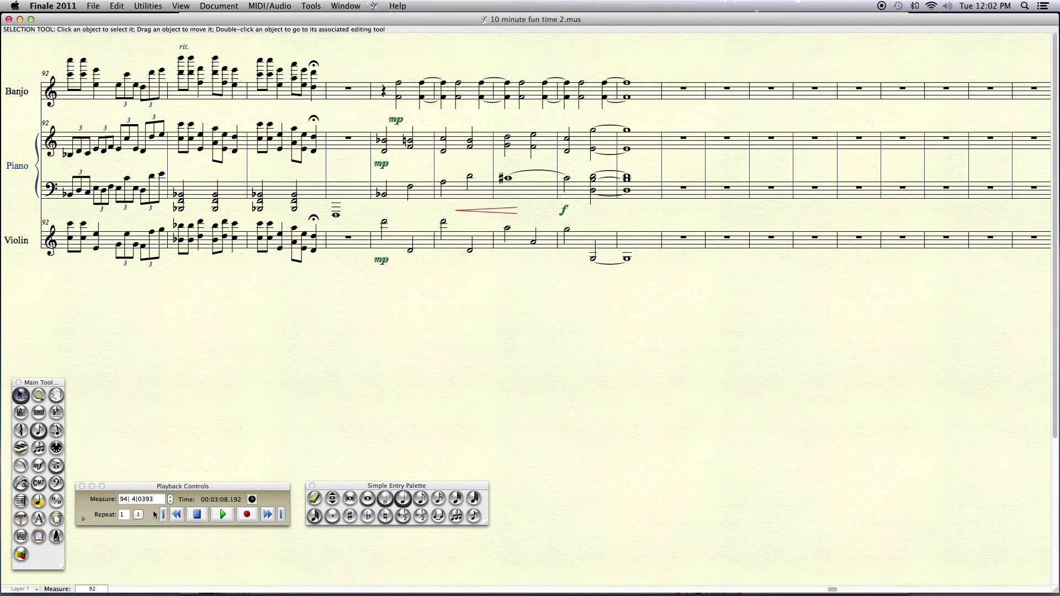
pyautogui.doubleClick(123, 500)
pyautogui.click(170, 503)
pyautogui.click(222, 515)
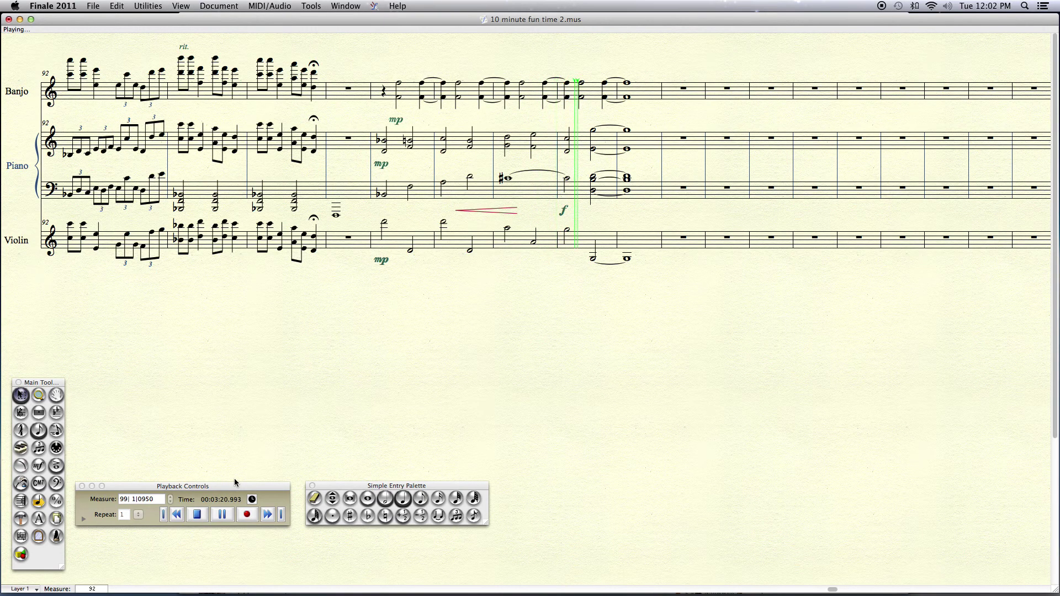
pyautogui.click(424, 430)
# - Raise the violin's whole note in measure 100 to D and delete the second half note in measure 99
pyautogui.click(421, 499)
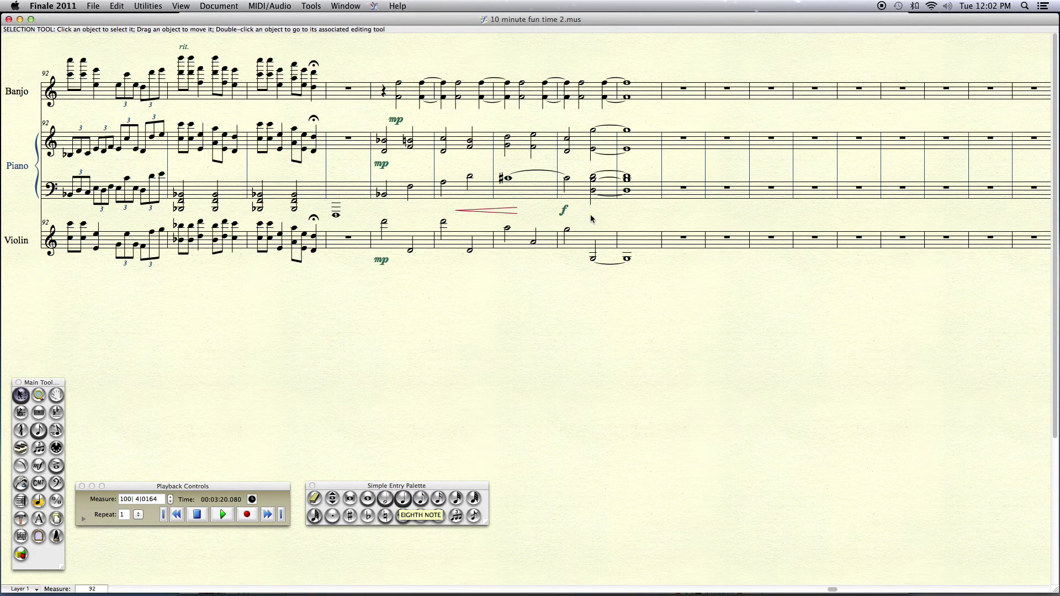
pyautogui.doubleClick(593, 261)
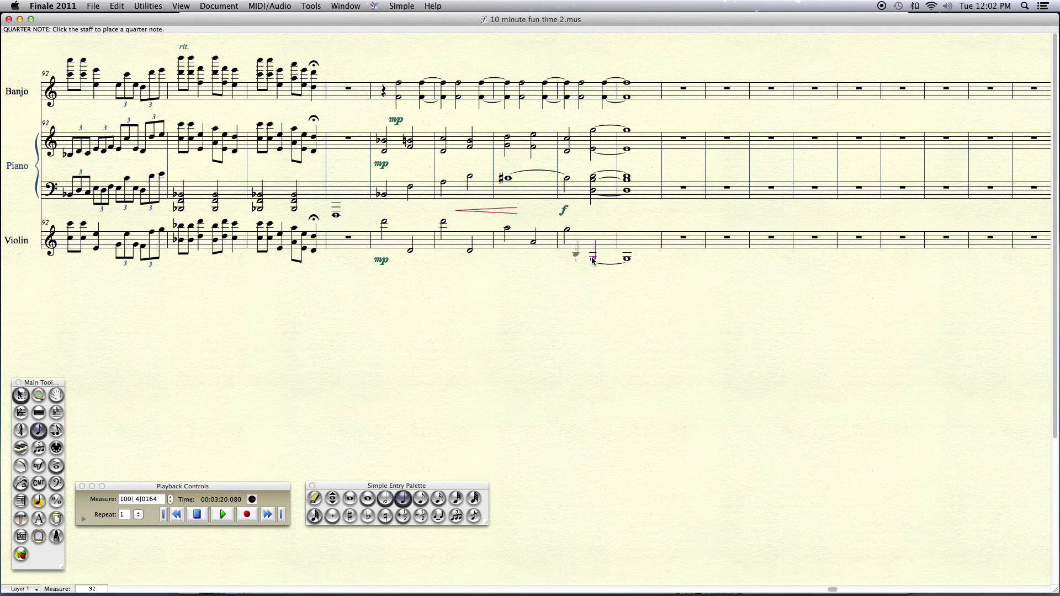
pyautogui.click(421, 499)
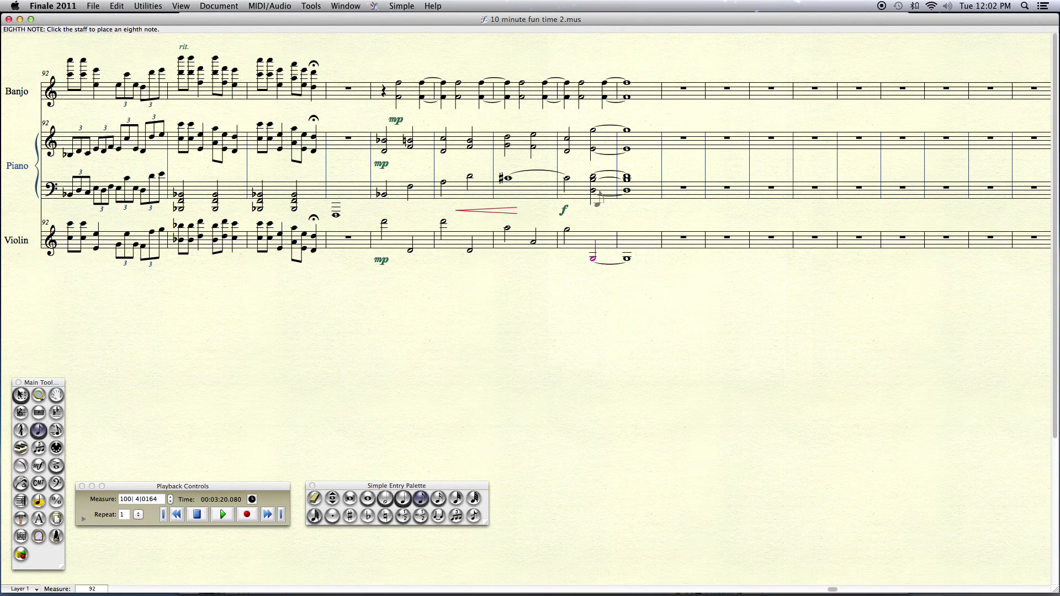
pyautogui.press('Up')
pyautogui.press('Left')
pyautogui.press('BackSpace')
# - Enter descending eighth notes B-flat, A, G and F in the second half of the violin's measure 99
pyautogui.click(602, 242)
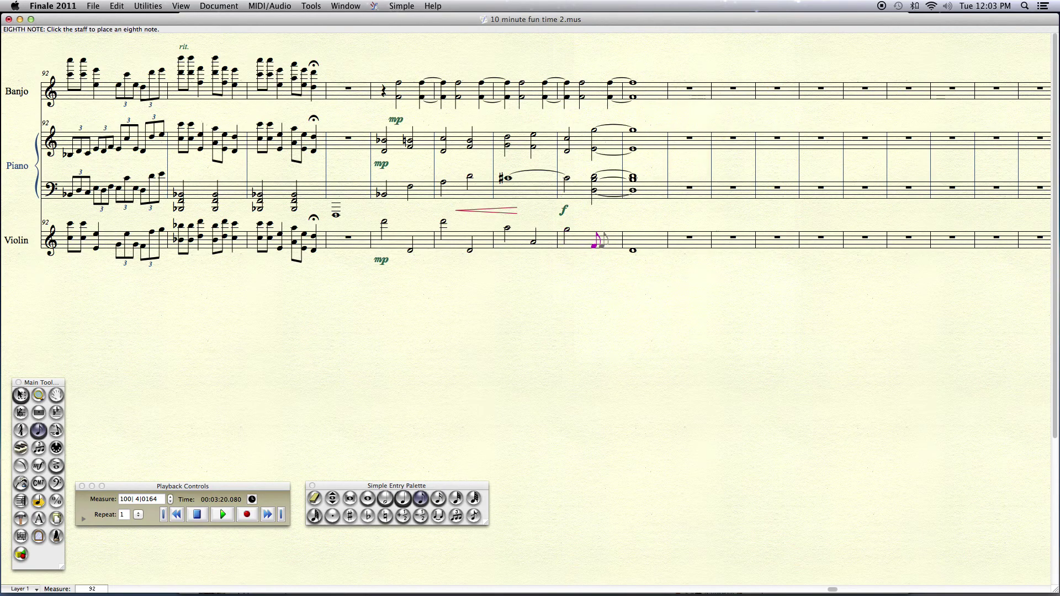
pyautogui.press('l')
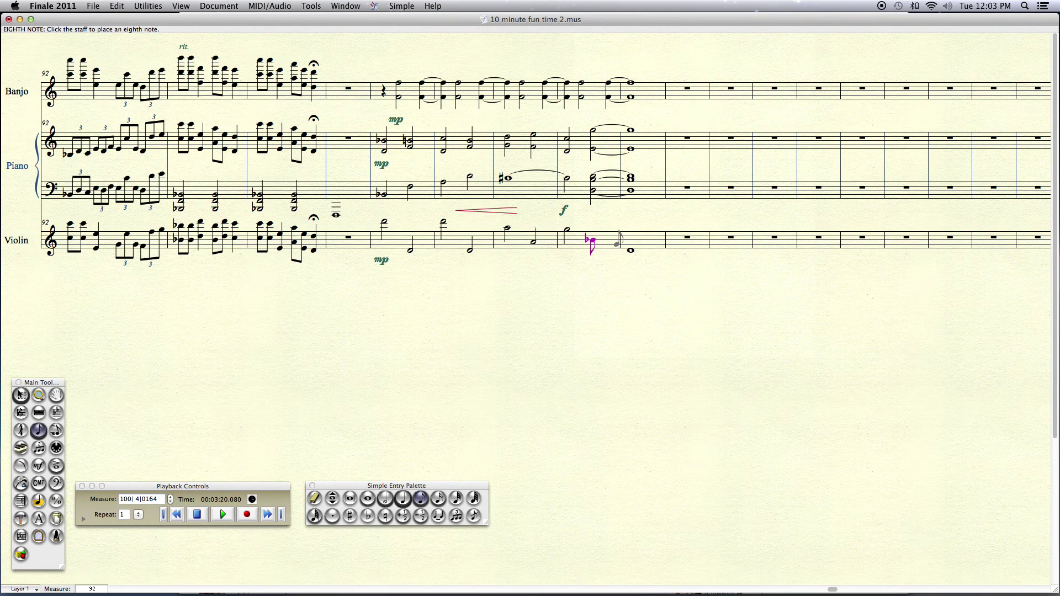
pyautogui.click(615, 242)
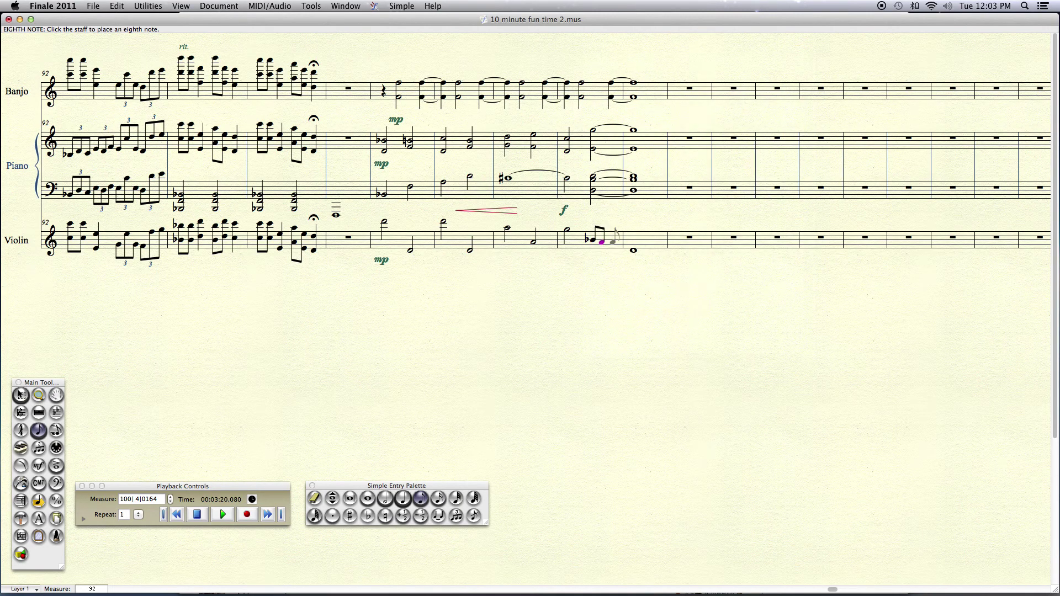
pyautogui.click(615, 243)
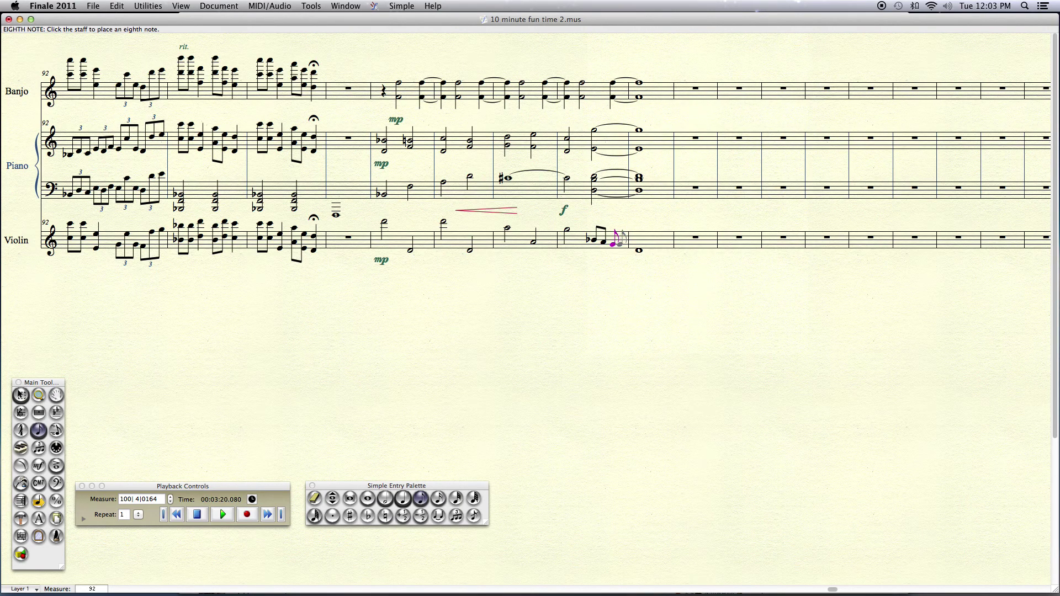
pyautogui.click(619, 246)
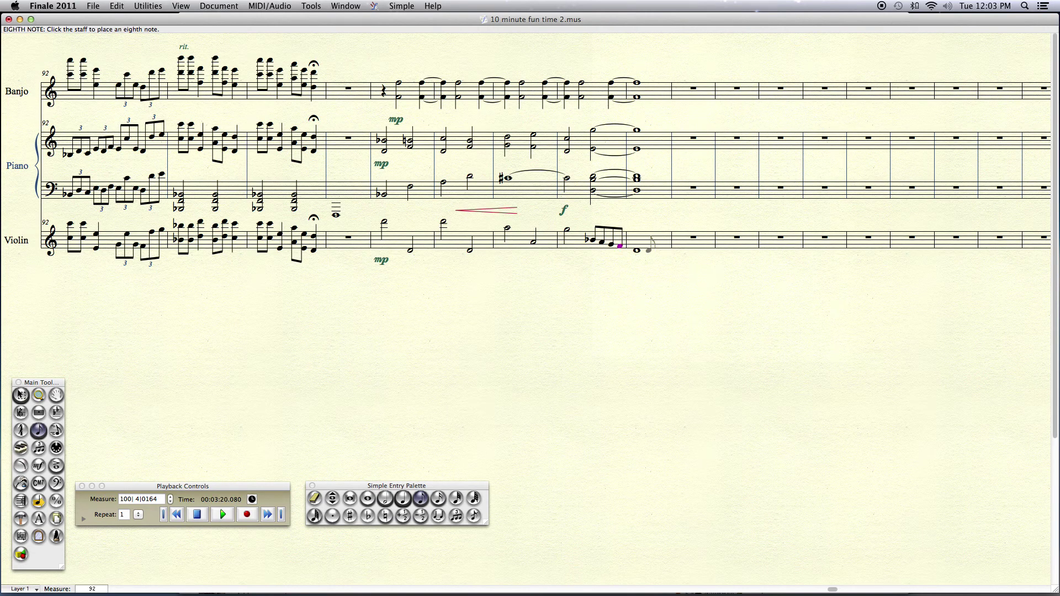
pyautogui.press('Right')
pyautogui.press('Escape')
pyautogui.press('Escape')
# - Change the piano's bass chord in measure 100 to whole notes B-flat, F and B-flat
pyautogui.doubleClick(636, 191)
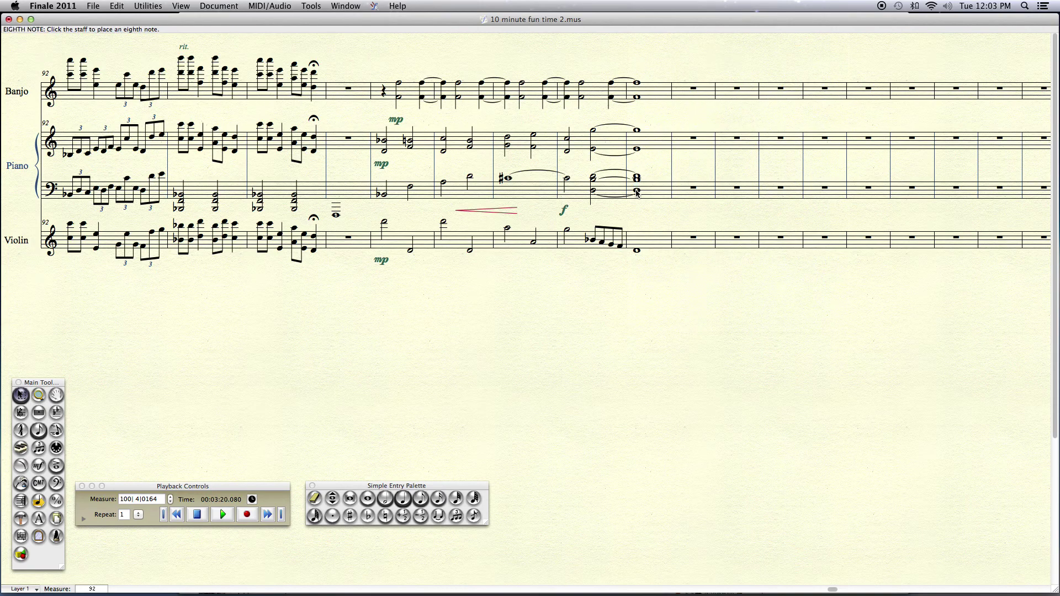
pyautogui.press('Left')
pyautogui.press('Right')
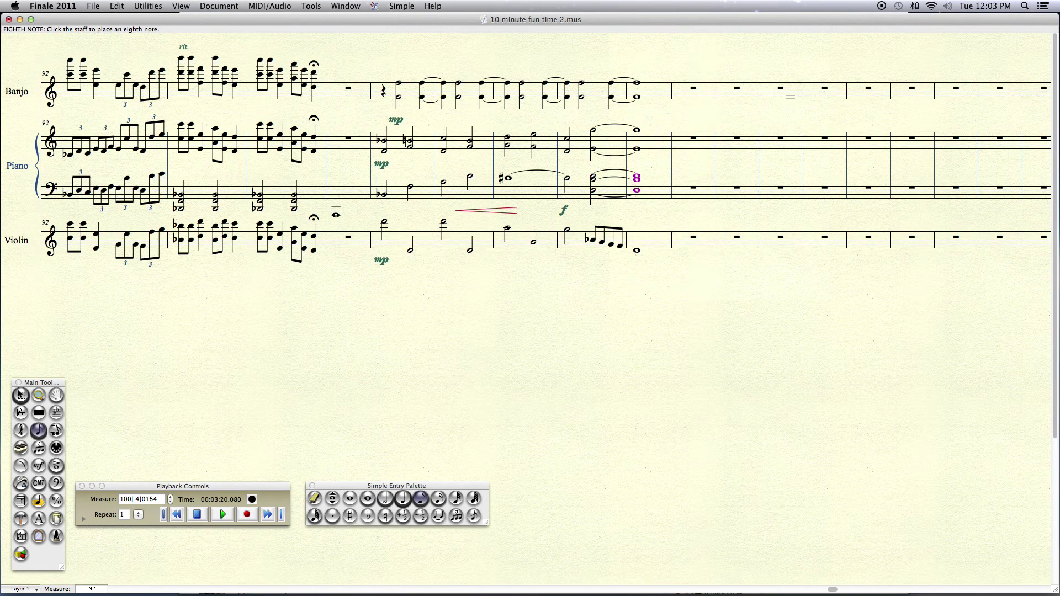
pyautogui.press('Down')
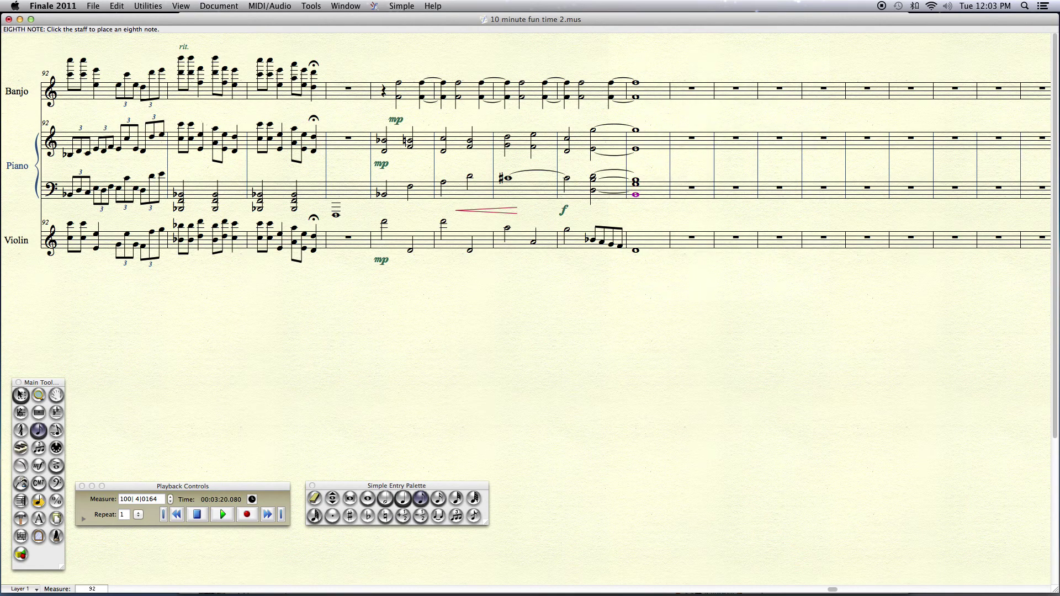
pyautogui.press('-')
pyautogui.press('super+Up')
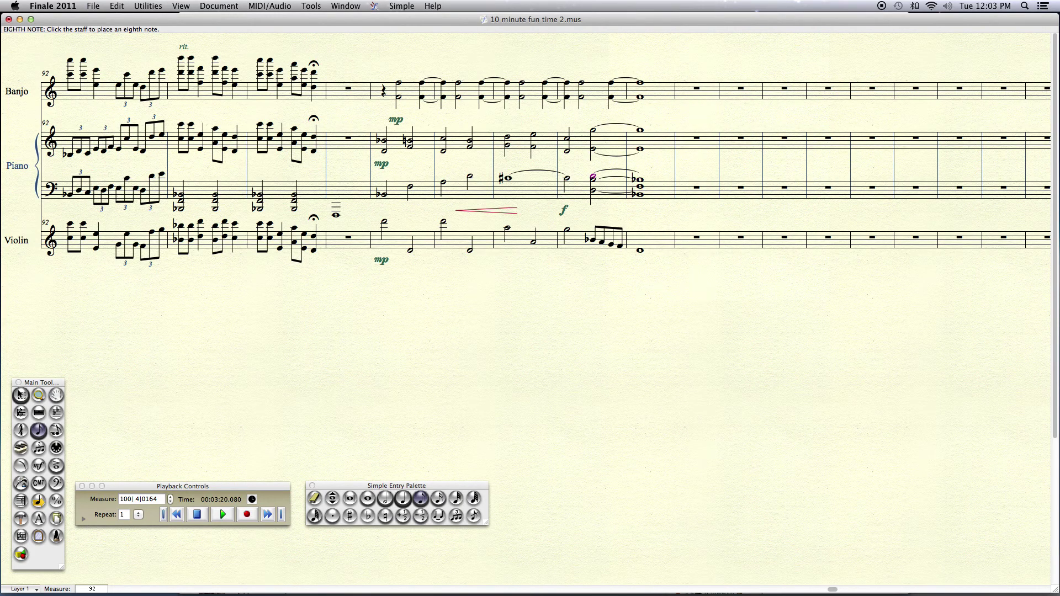
# - Remove the remaining tie from the piano's bass chord in measure 99 and save the score
pyautogui.press('=')
pyautogui.click(20, 395)
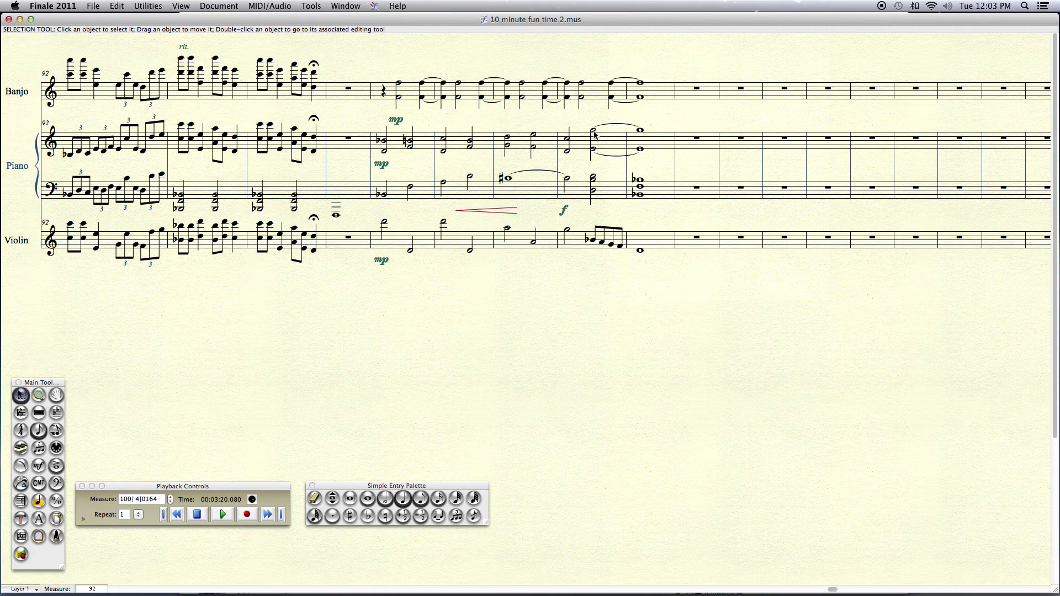
pyautogui.press('super+s')
# - Add fermatas to the measure 100 whole notes in the banjo part and the piano's treble staff
pyautogui.click(55, 465)
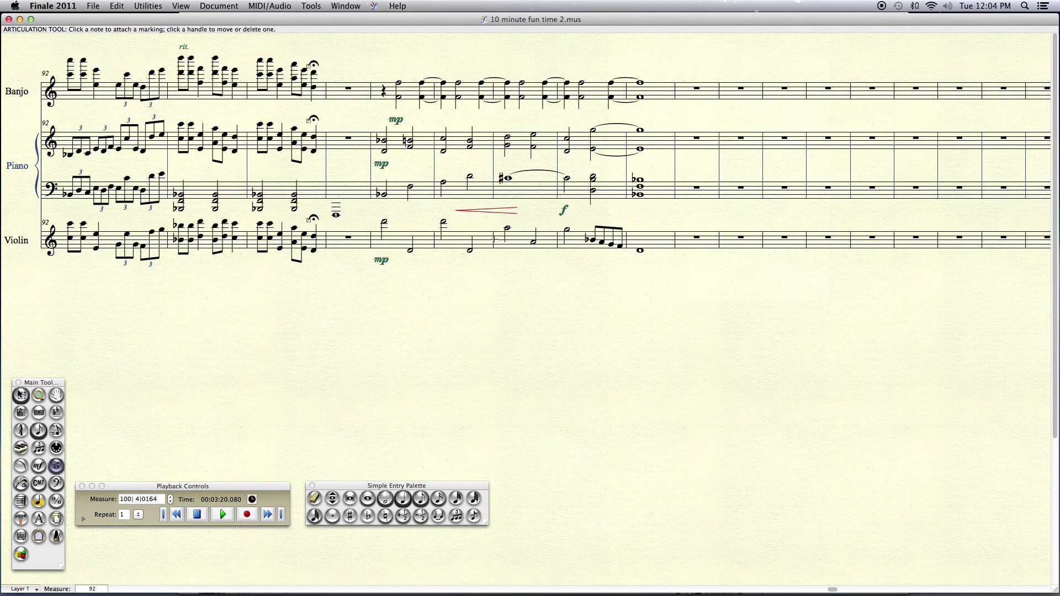
pyautogui.click(640, 69)
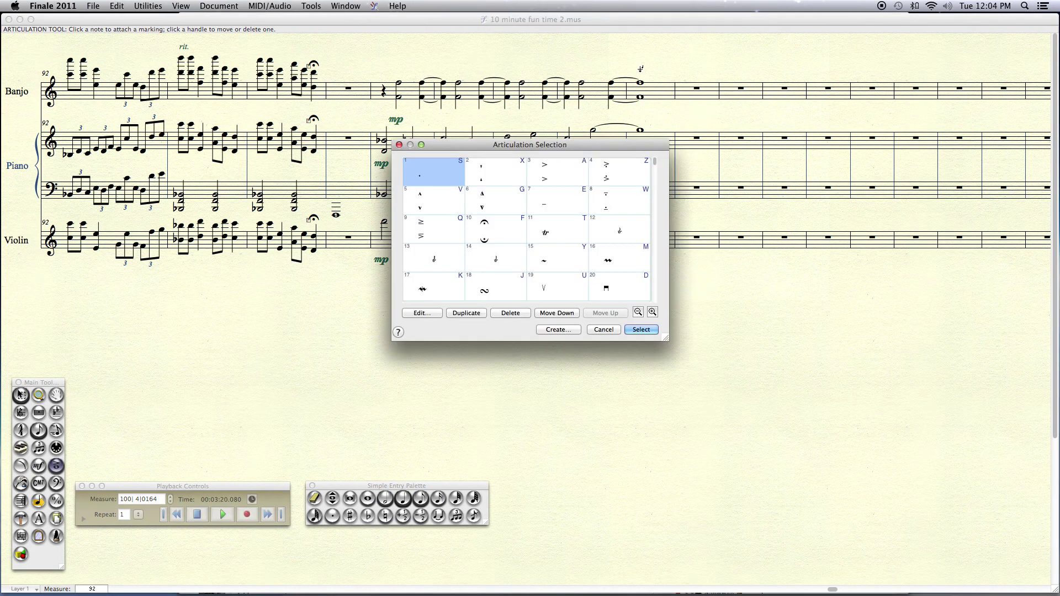
pyautogui.doubleClick(492, 226)
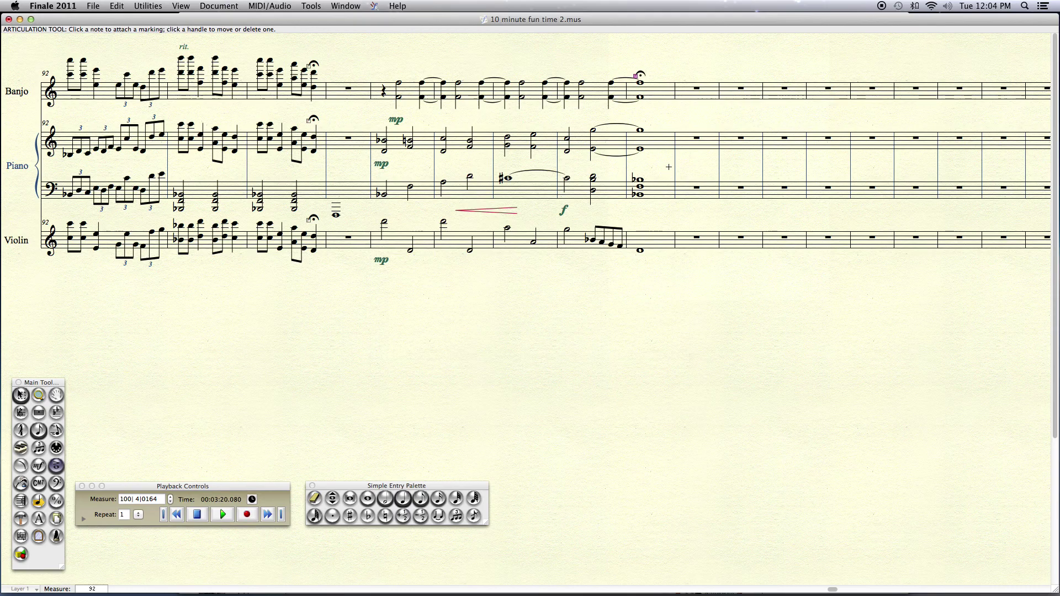
pyautogui.click(639, 125)
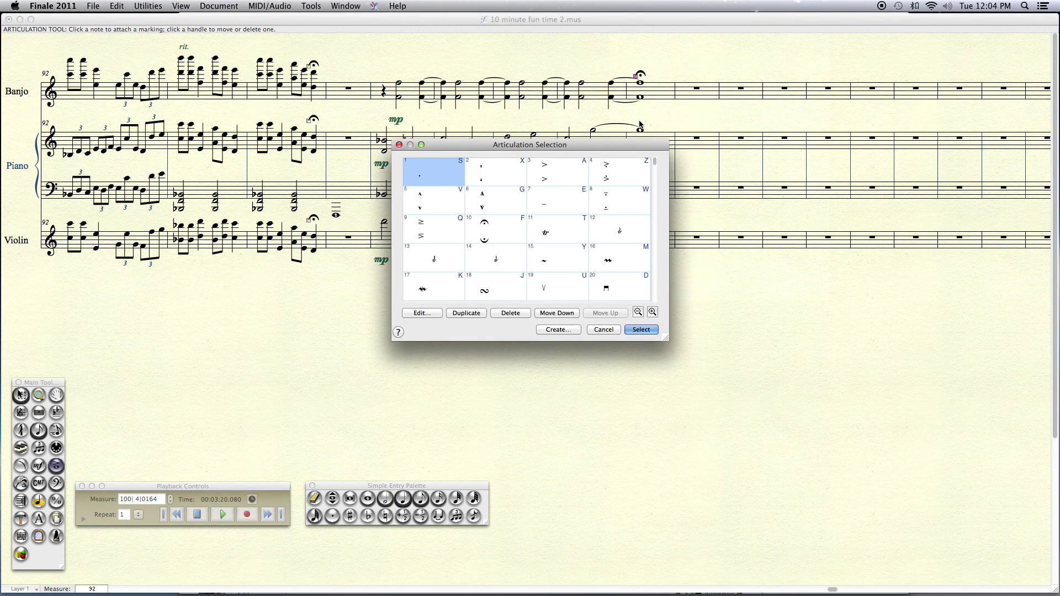
pyautogui.click(488, 226)
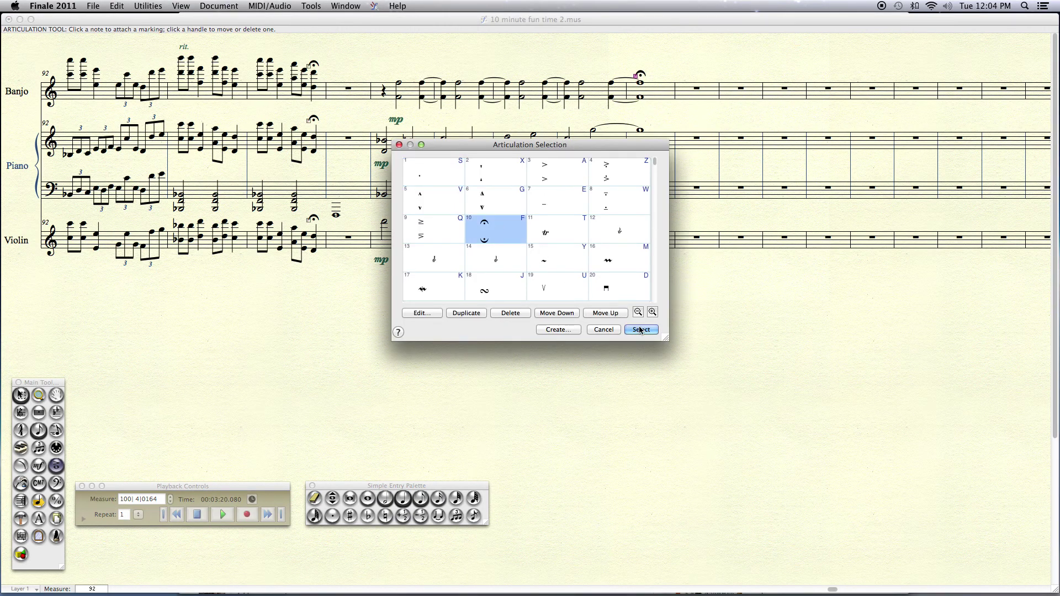
pyautogui.press('Return')
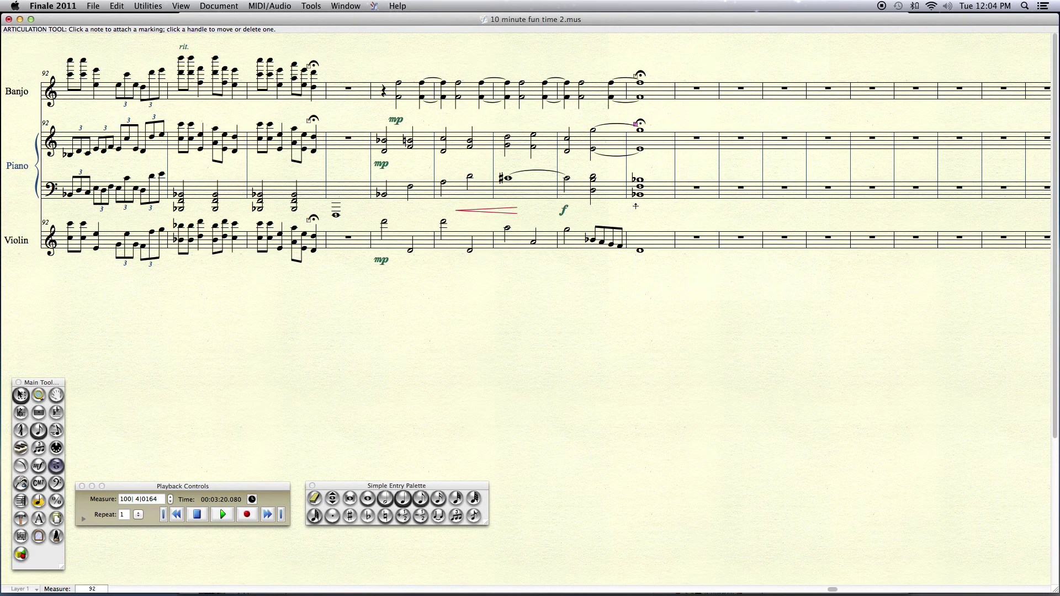
# - Add fermatas to the measure 100 whole notes in the piano's bass staff and the violin part
pyautogui.click(640, 123)
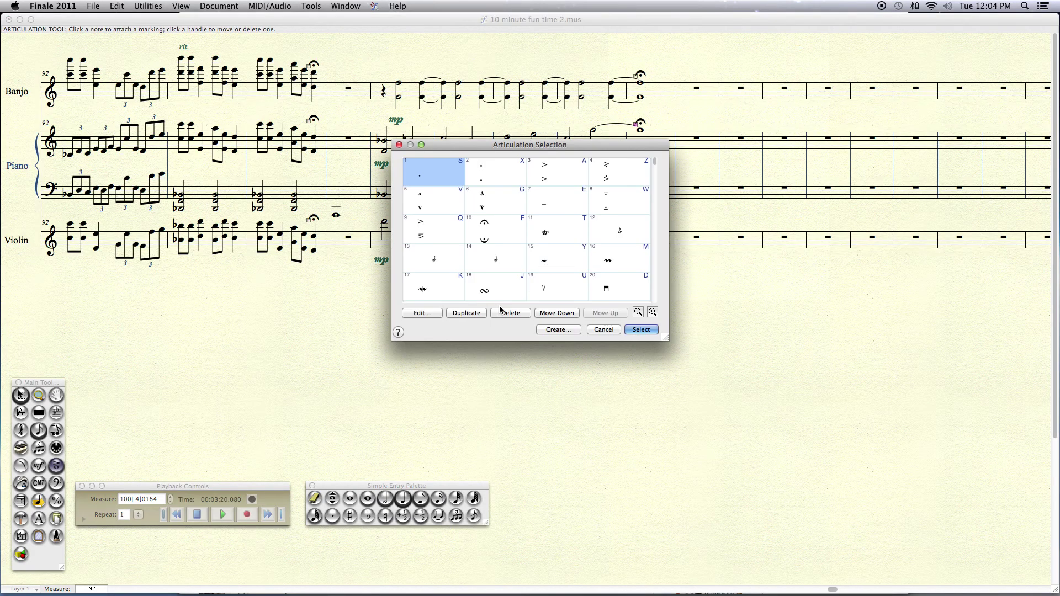
pyautogui.click(492, 229)
pyautogui.click(643, 330)
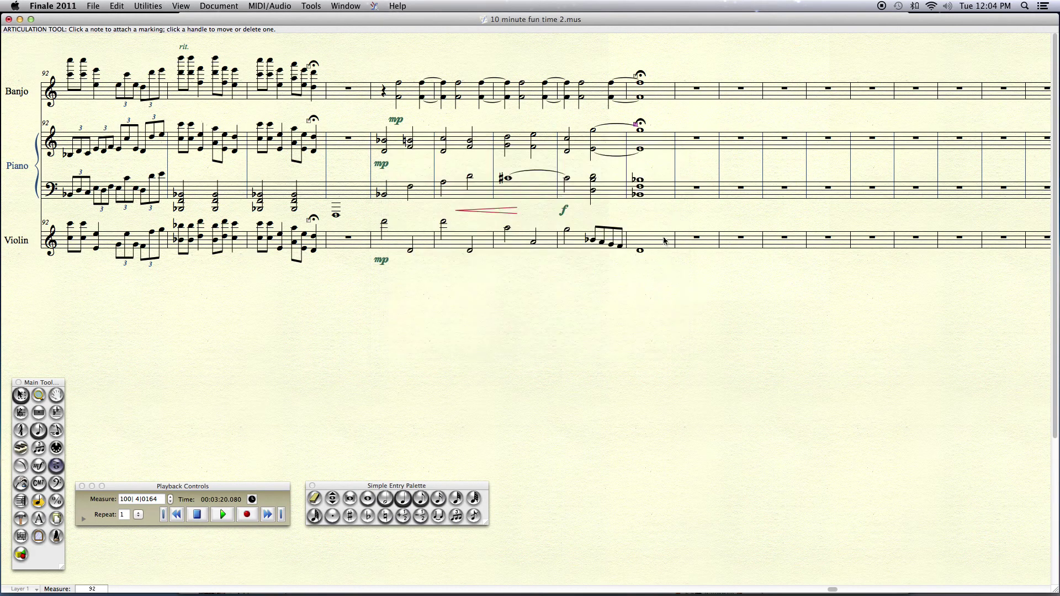
pyautogui.click(617, 257)
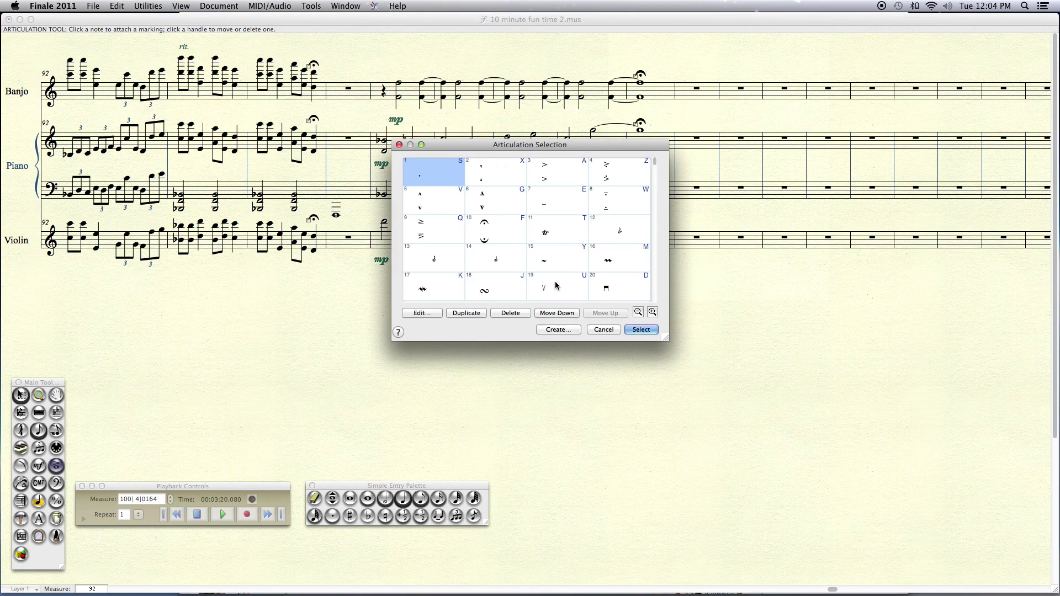
pyautogui.click(496, 229)
pyautogui.click(650, 330)
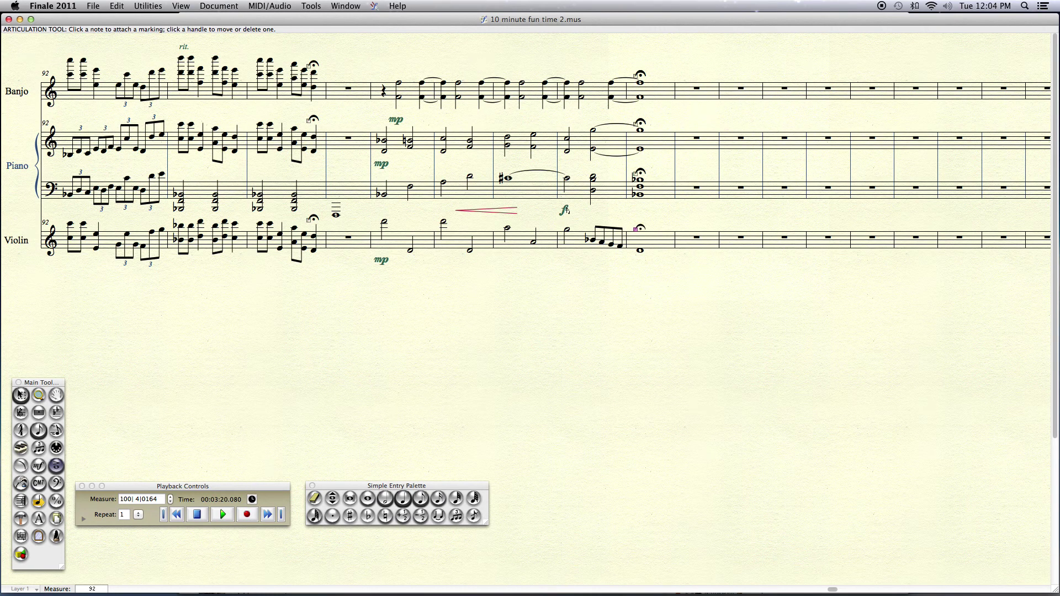
pyautogui.press('Escape')
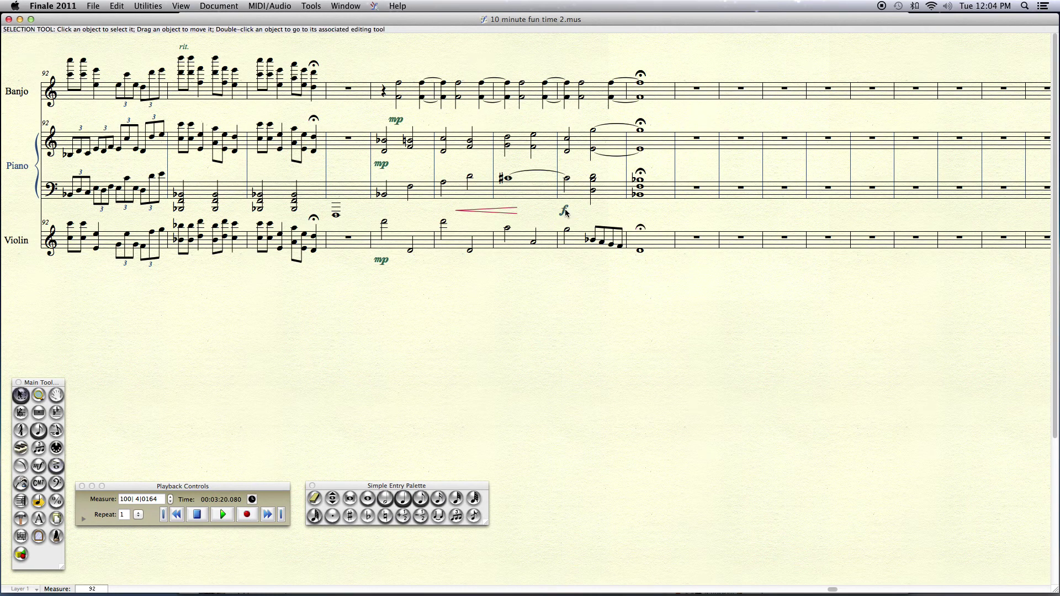
# - Delete the forte marking below the piano in measure 99 and save the score
pyautogui.click(565, 213)
pyautogui.press('Delete')
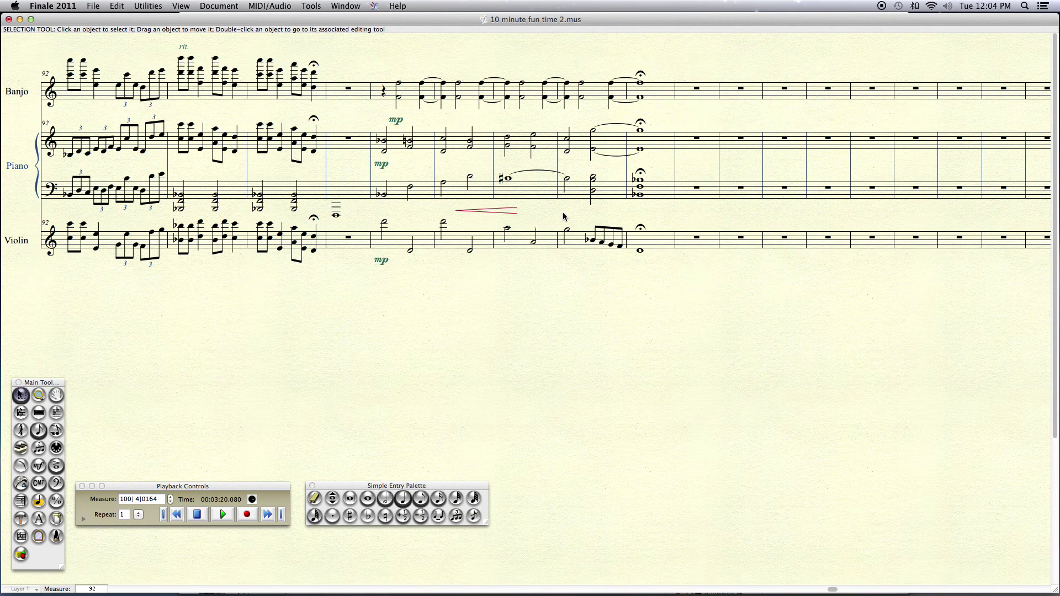
pyautogui.press('super+s')
# - Play back the revised ending through measure 100
pyautogui.click(170, 502)
pyautogui.click(170, 502)
pyautogui.click(169, 503)
pyautogui.click(170, 503)
pyautogui.click(169, 503)
pyautogui.click(169, 503)
pyautogui.click(222, 514)
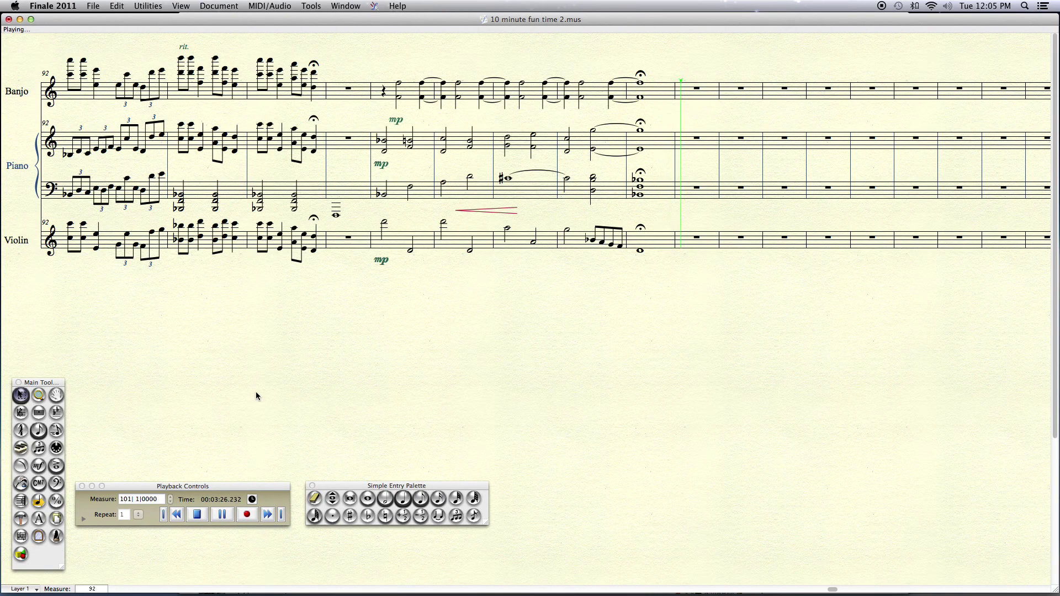
# - Delete the piano's crescendo hairpin in measures 97–98 and draw decrescendo hairpins across measures 99–100 under the violin, piano and banjo
pyautogui.click(488, 211)
pyautogui.press('Delete')
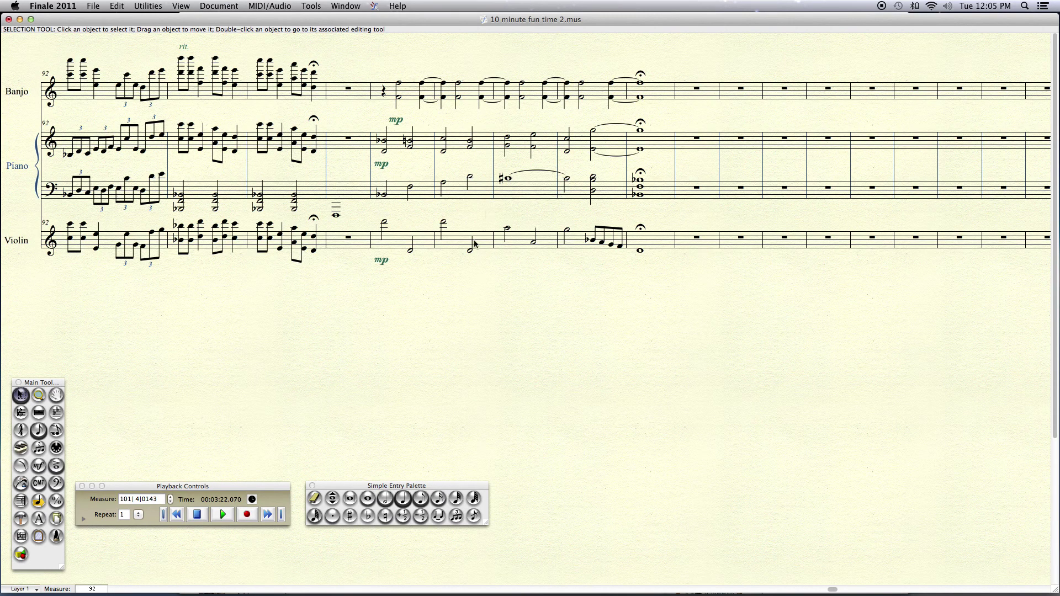
pyautogui.click(21, 466)
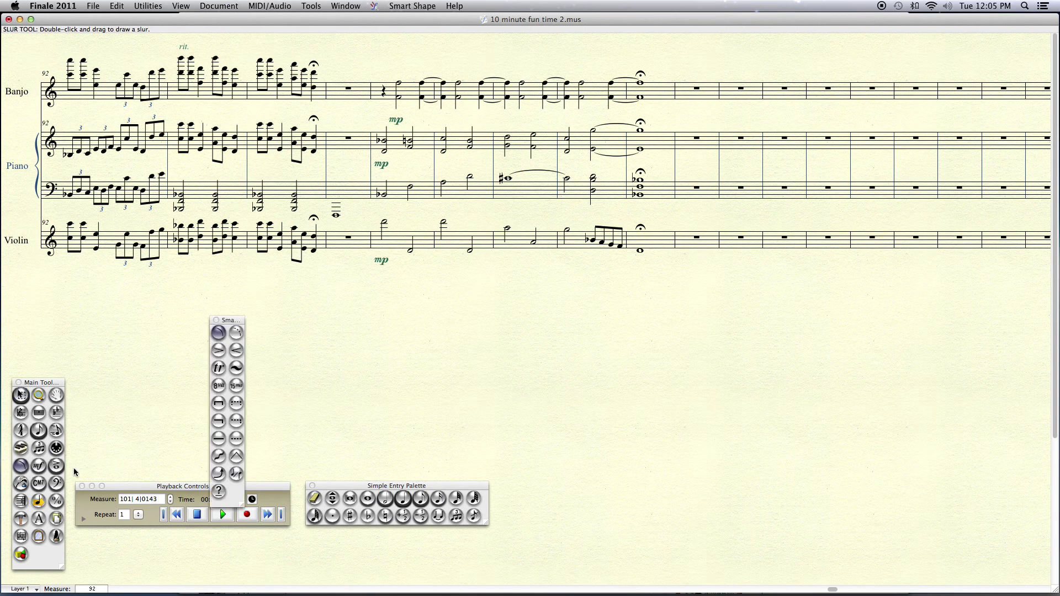
pyautogui.click(224, 350)
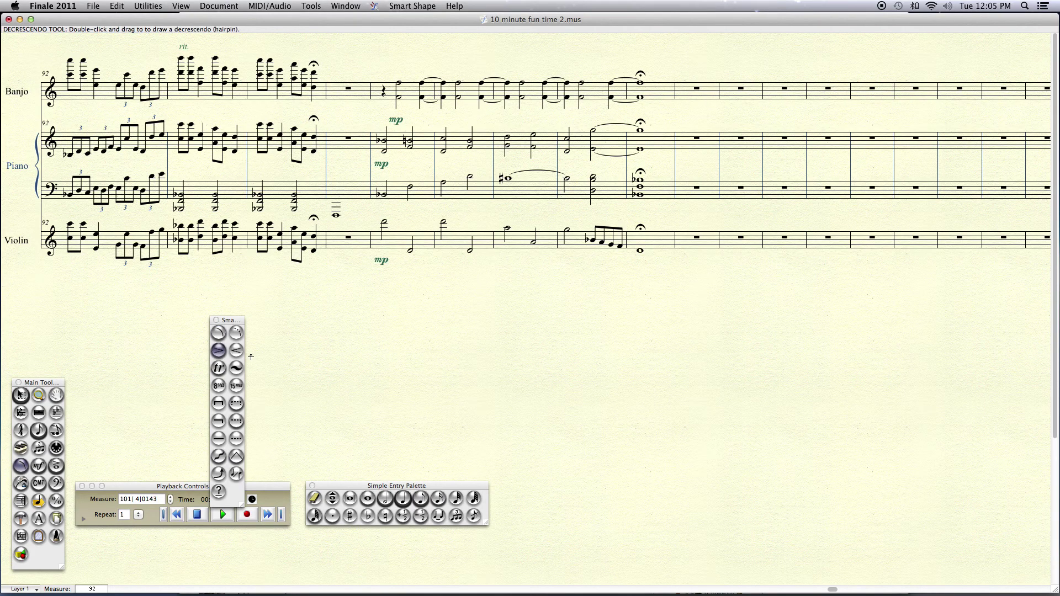
pyautogui.doubleClick(593, 263)
pyautogui.moveTo(593, 262); pyautogui.dragTo(643, 261)
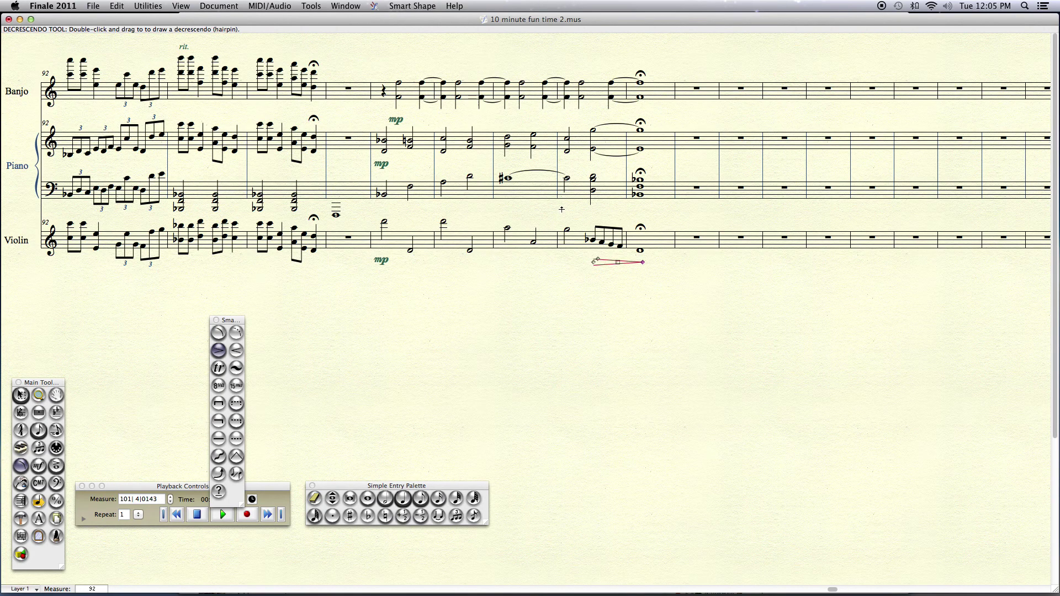
pyautogui.doubleClick(640, 211)
pyautogui.doubleClick(641, 112)
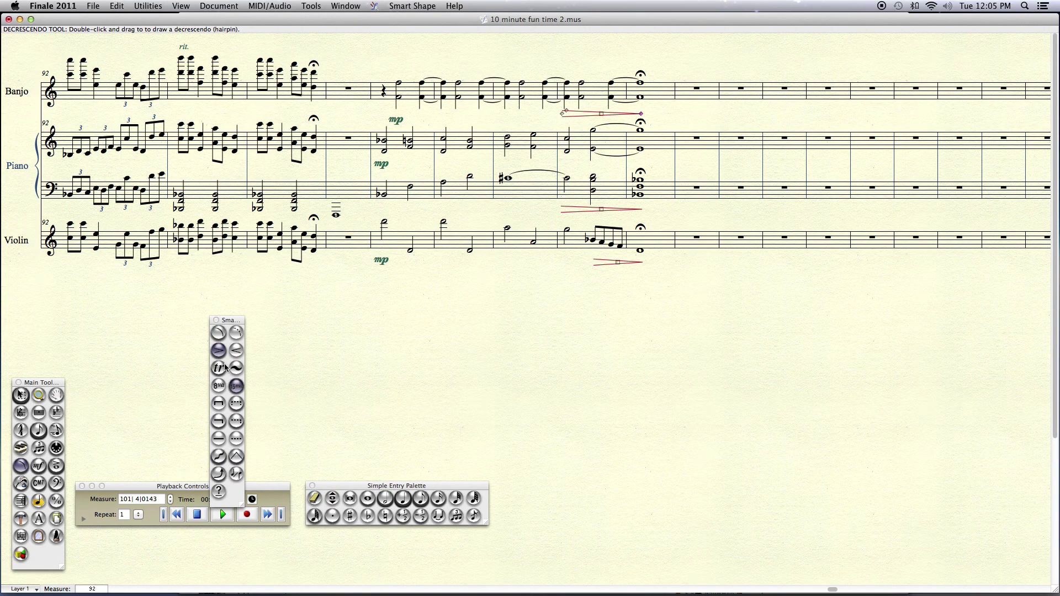
# - Add a pianissimo (pp) dynamic to measure 100 on all staves
pyautogui.click(38, 466)
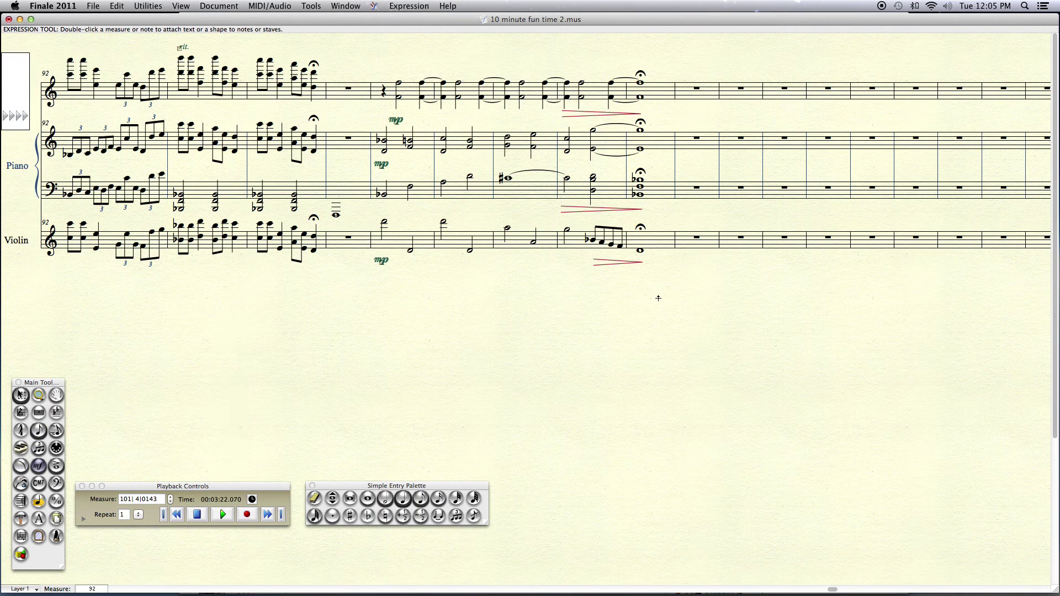
pyautogui.doubleClick(574, 304)
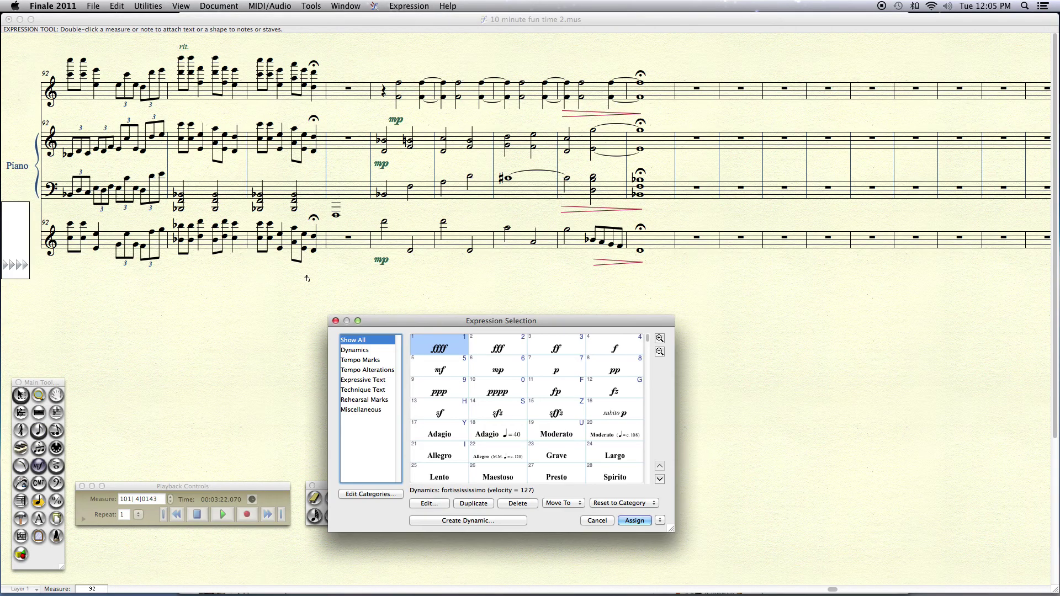
pyautogui.click(622, 372)
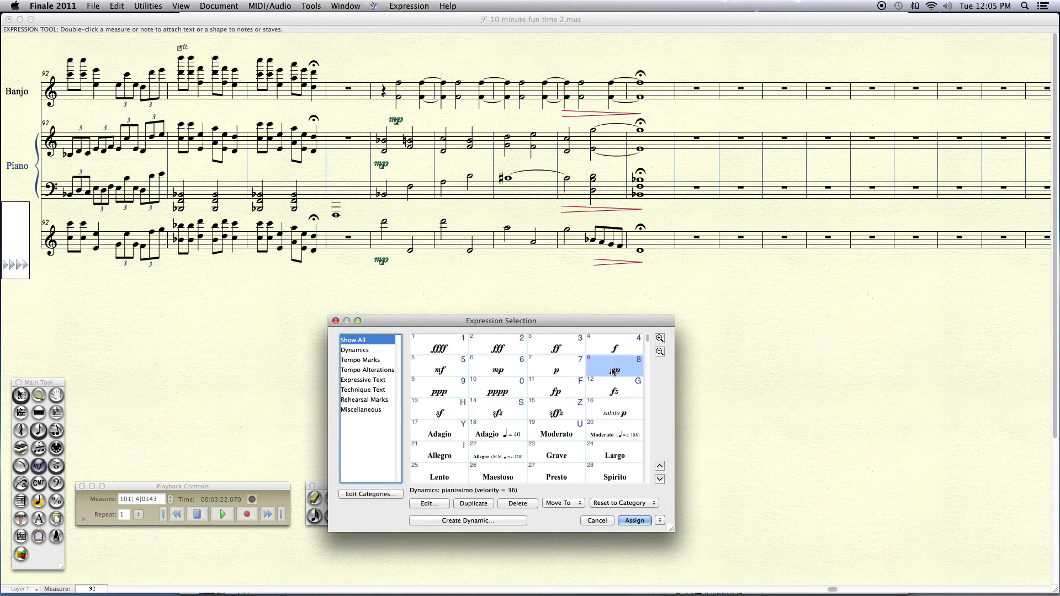
pyautogui.click(661, 521)
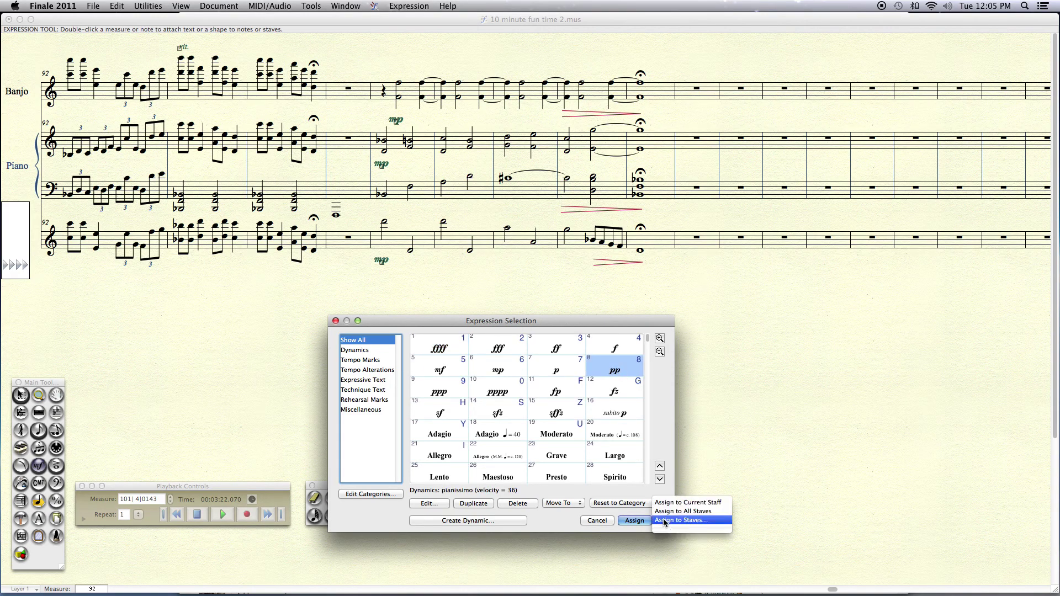
pyautogui.click(669, 513)
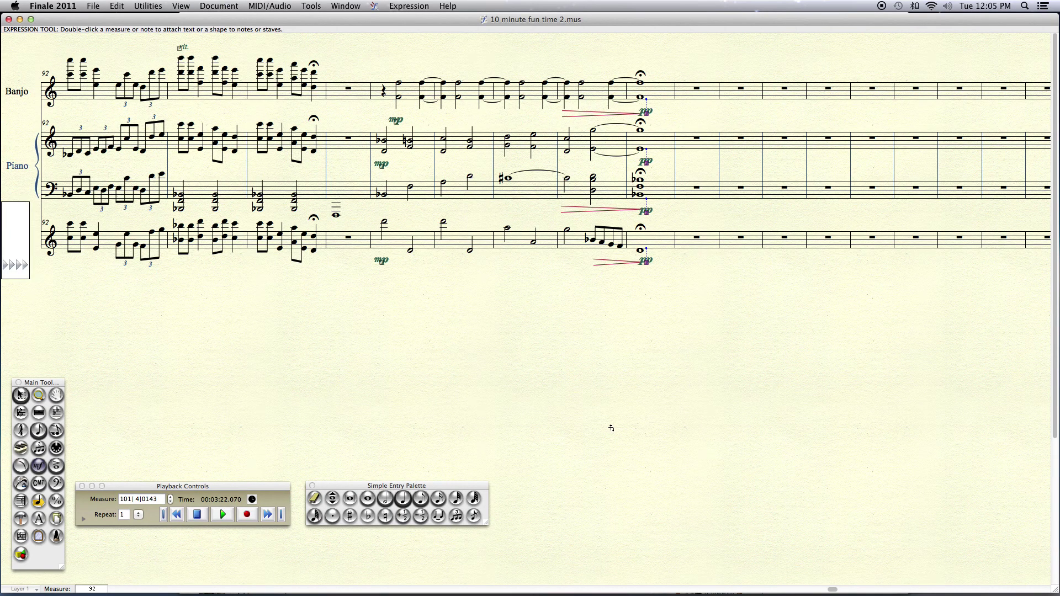
# - Move the playback controls closer to the score and play the whole piece from the beginning
pyautogui.moveTo(218, 487); pyautogui.dragTo(364, 353)
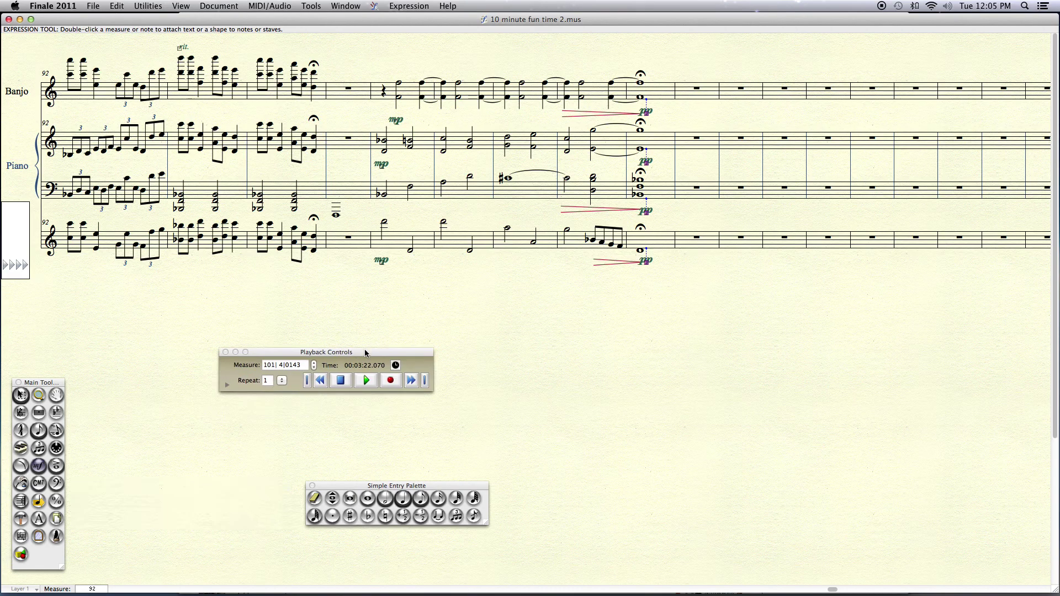
pyautogui.click(307, 383)
pyautogui.press('space')
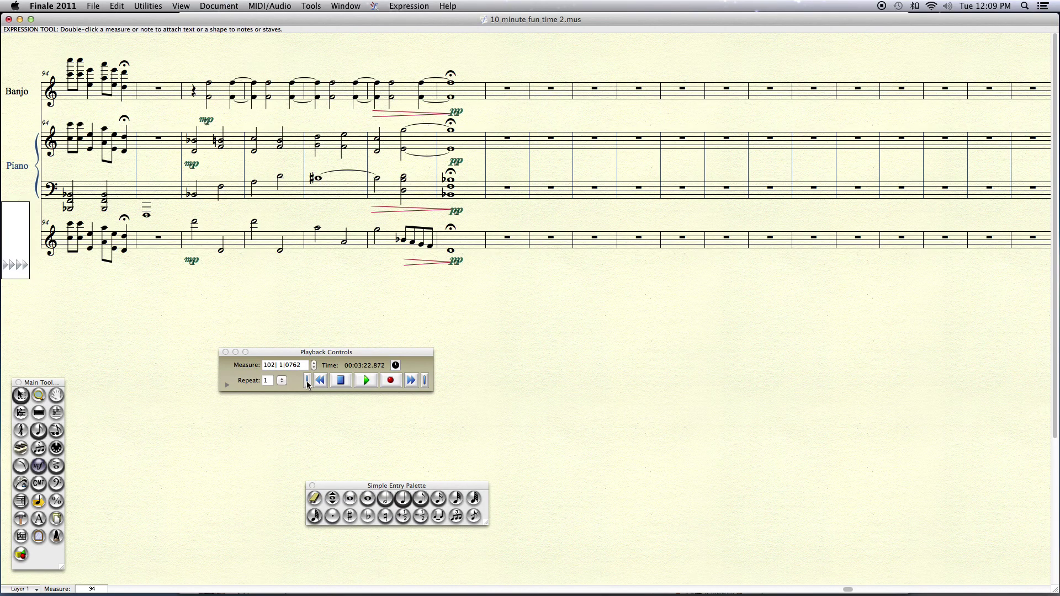
# - Flatten the top note of the second half-note chord in the piano's bass staff in measure 99
pyautogui.press('Escape')
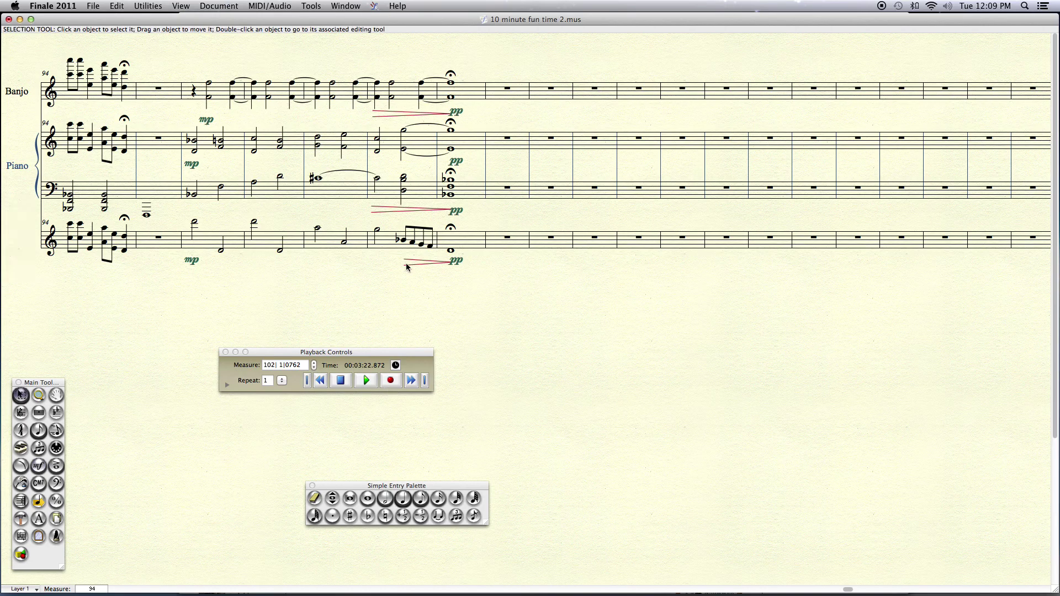
pyautogui.doubleClick(404, 182)
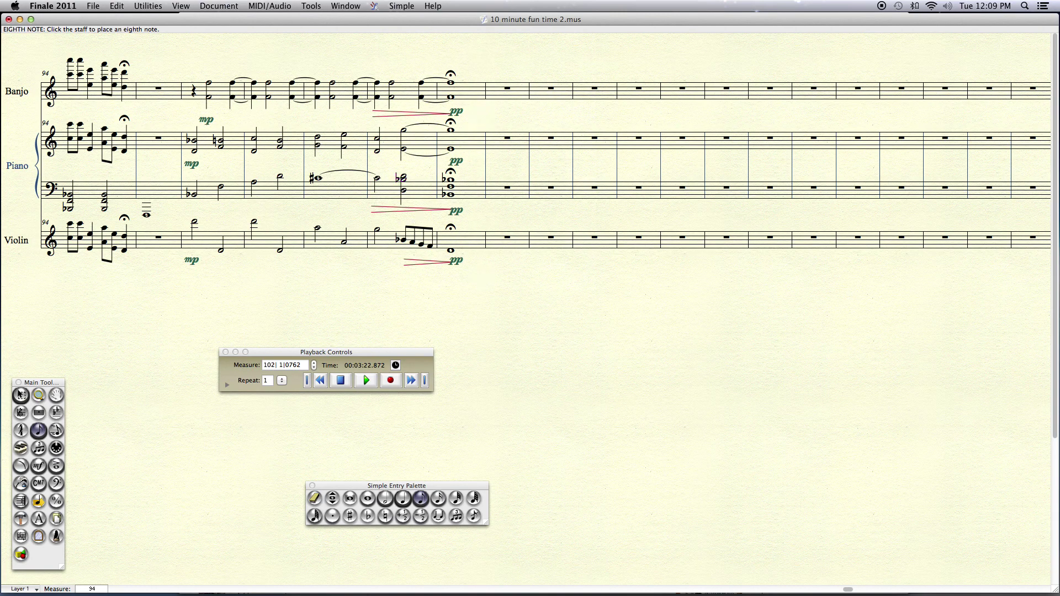
pyautogui.press('Escape')
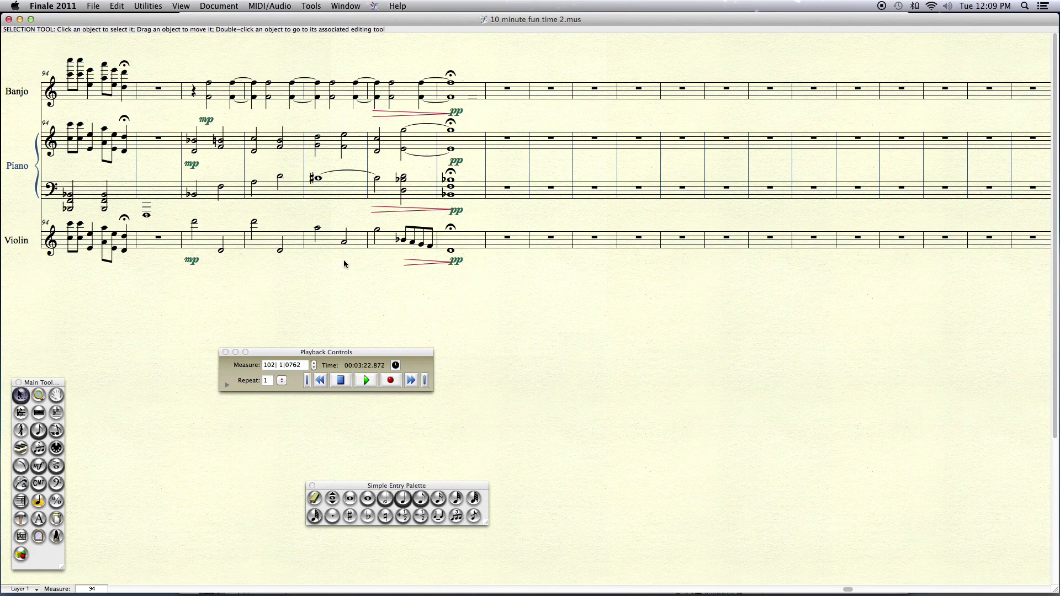
# - Raise the last two sixteenth notes of the banjo's measure 83 to B-flat and D
pyautogui.hscroll(-15, 344, 264)
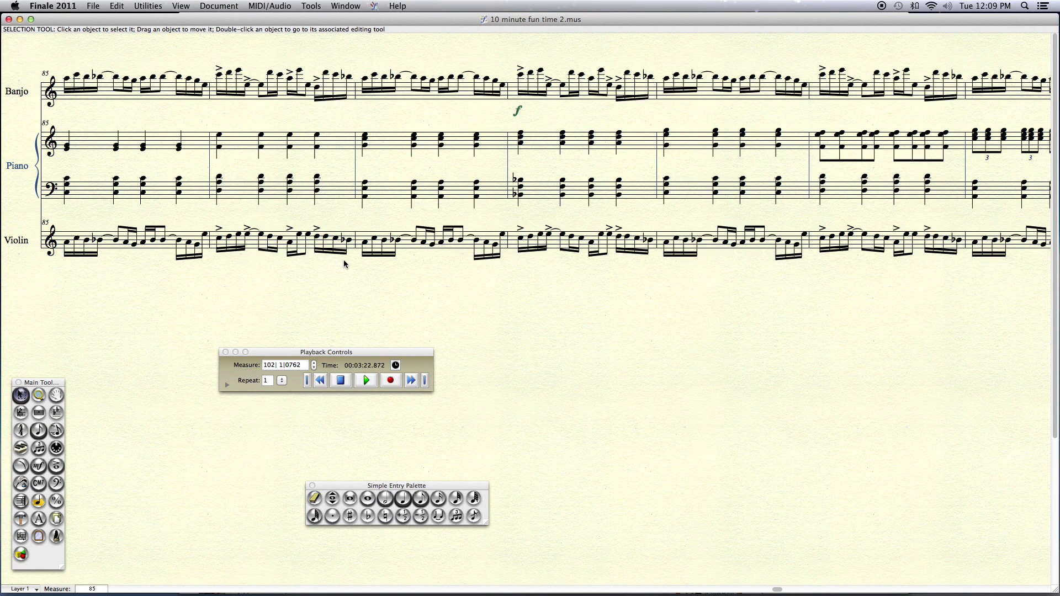
pyautogui.hscroll(-5, 344, 264)
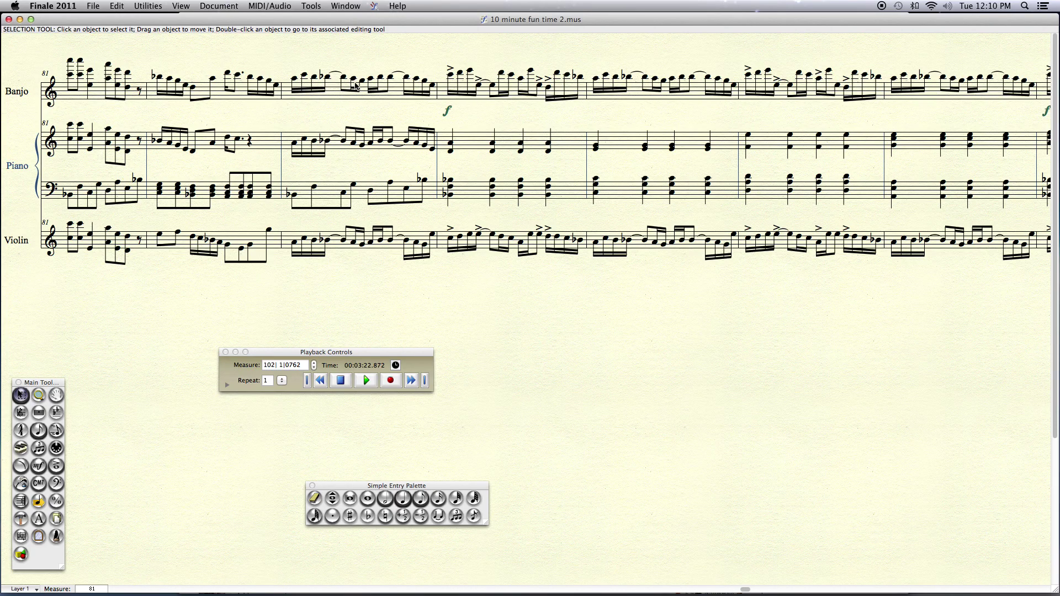
pyautogui.doubleClick(425, 84)
pyautogui.press('n')
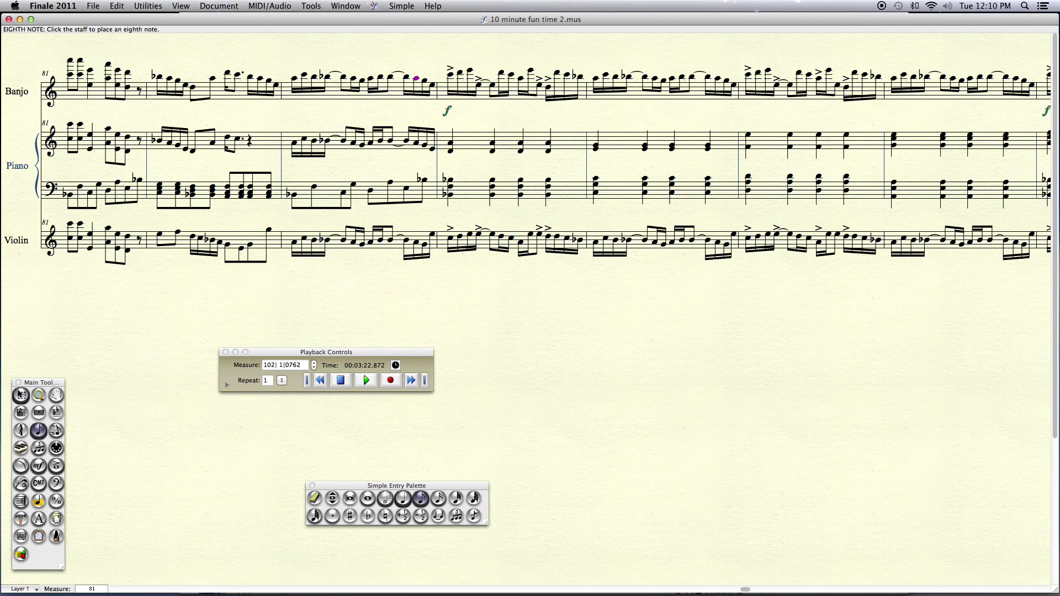
pyautogui.press('-')
pyautogui.press('-')
pyautogui.press('+')
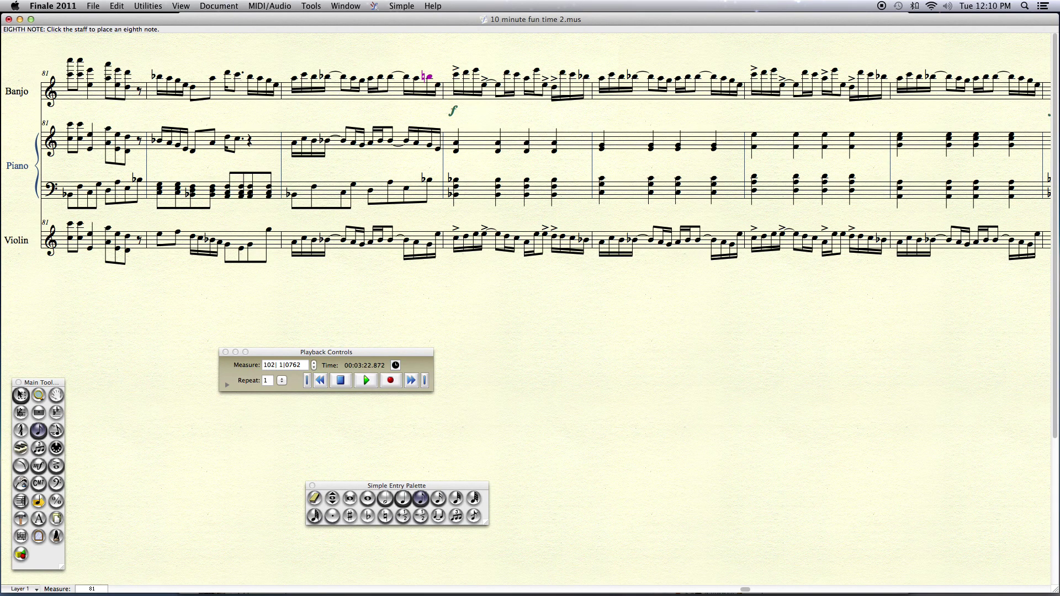
pyautogui.press('Down')
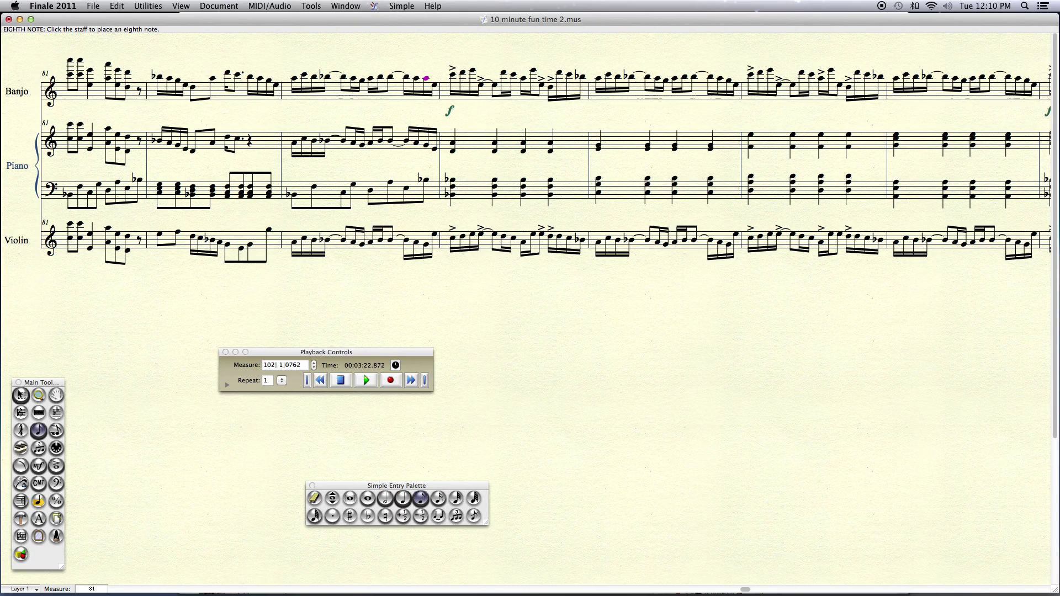
pyautogui.press('Right')
pyautogui.press('Up')
pyautogui.press('Up')
pyautogui.press('Up')
pyautogui.press('Up')
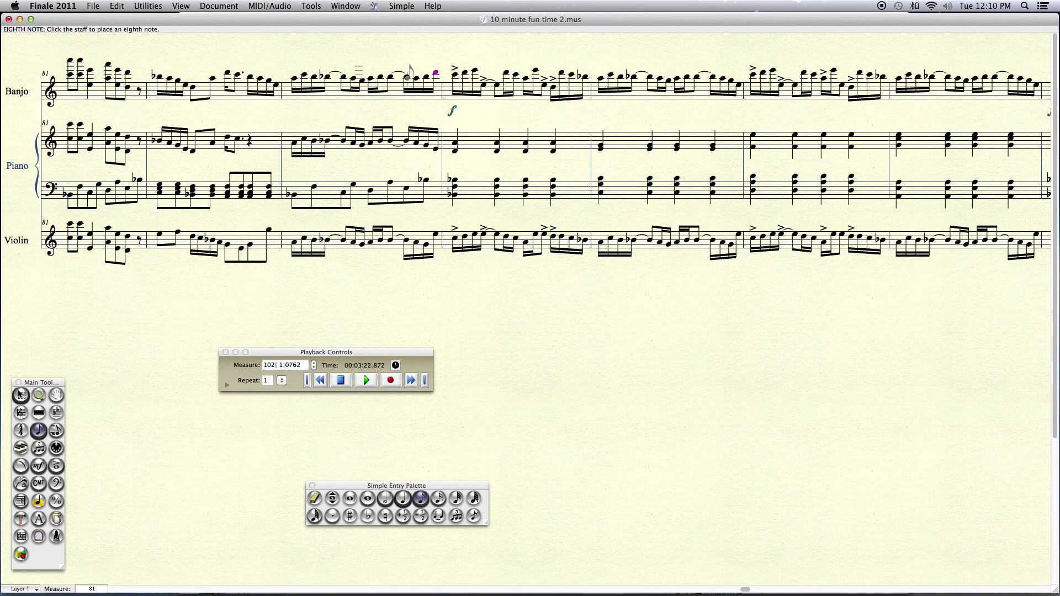
pyautogui.press('Escape')
pyautogui.press('Escape')
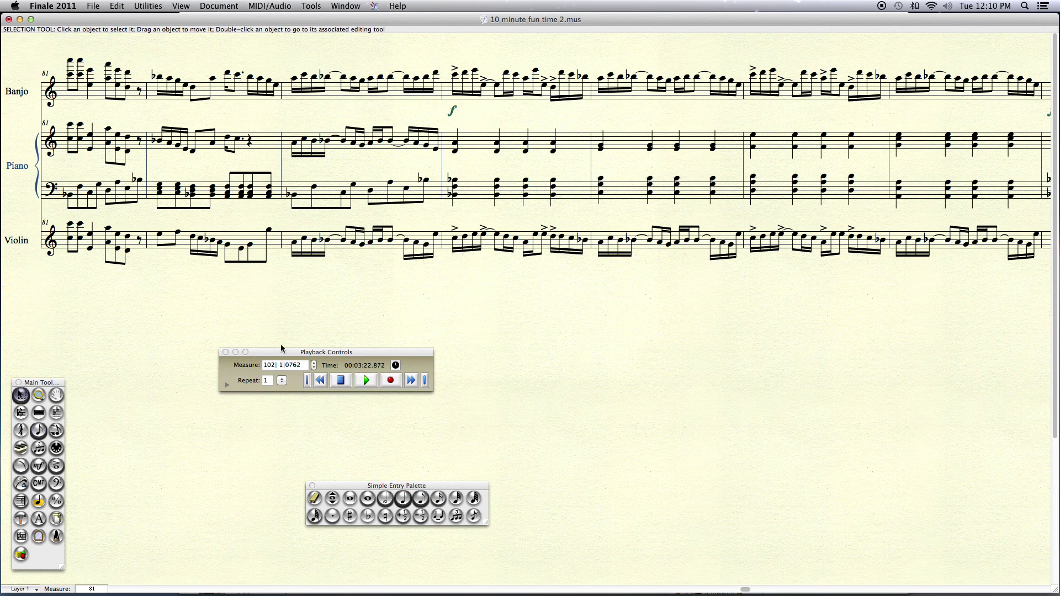
# - Play back the score from measure 81 to check the revised banjo run
pyautogui.click(271, 366)
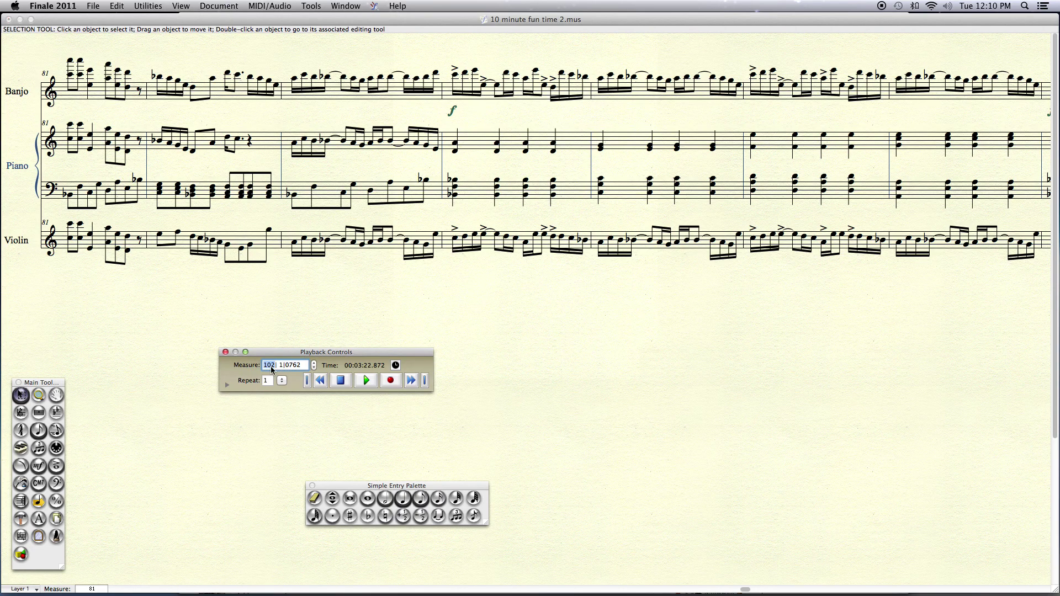
pyautogui.write('81')
pyautogui.press('Return')
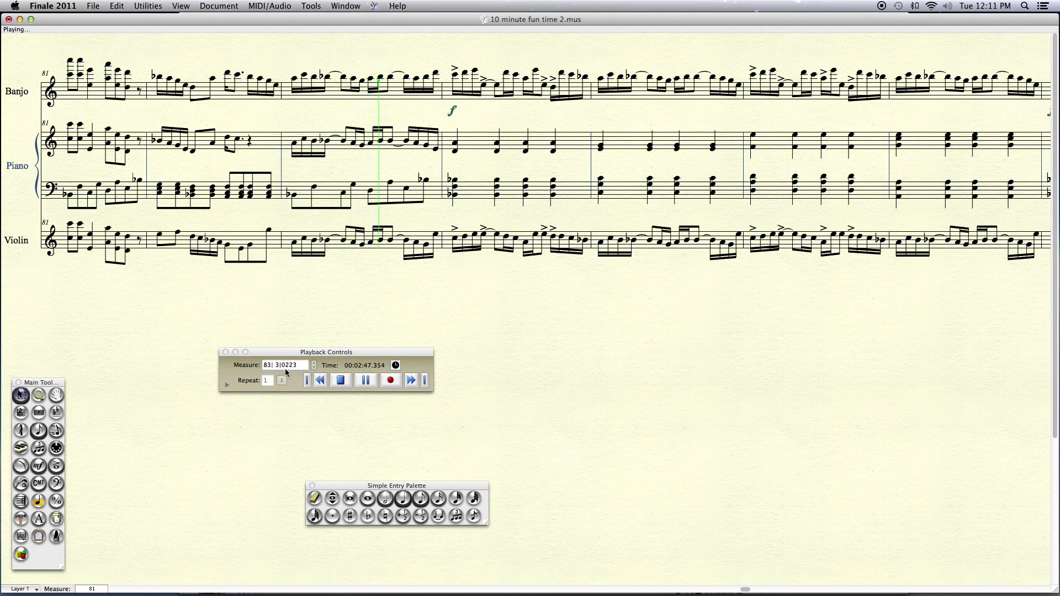
pyautogui.click(335, 125)
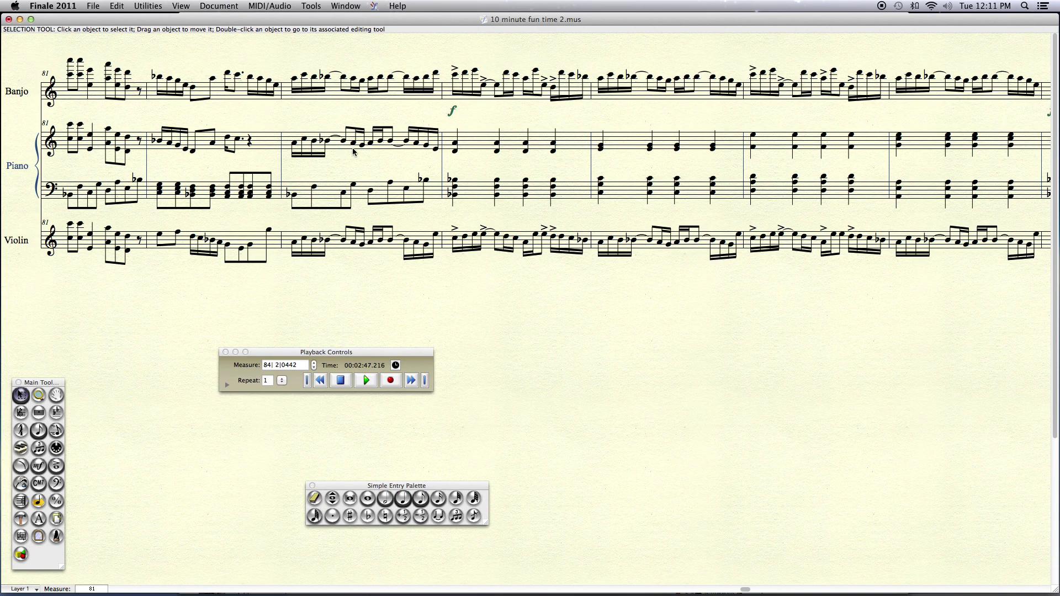
# - Raise the banjo's second-beat notes in measure 83, starting from the A after the tied B-flat
pyautogui.doubleClick(353, 83)
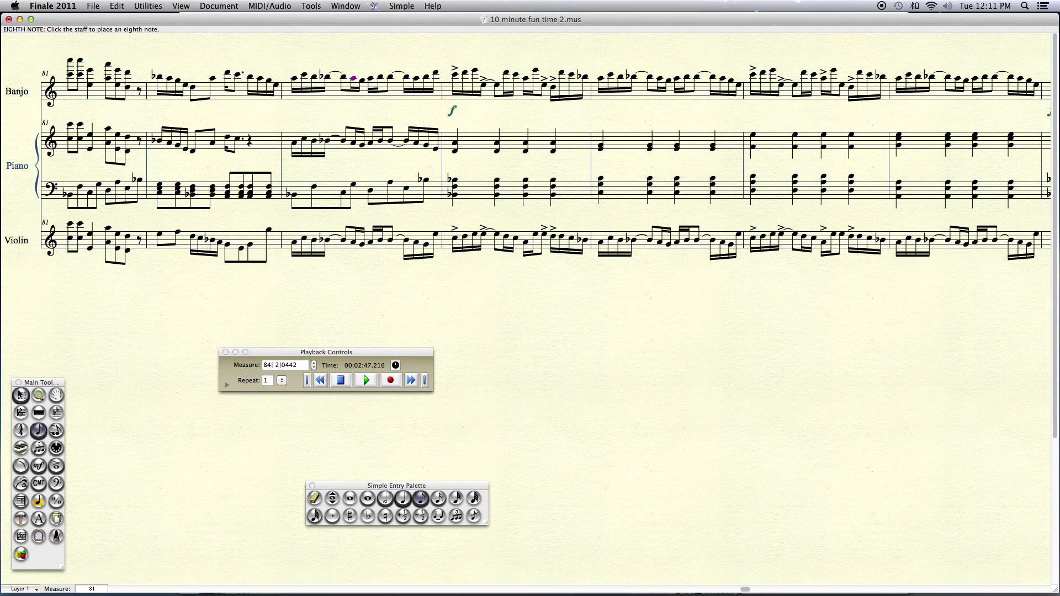
pyautogui.press('Up')
pyautogui.press('Up')
pyautogui.press('Up')
pyautogui.press('Up')
pyautogui.press('Up')
pyautogui.press('Up')
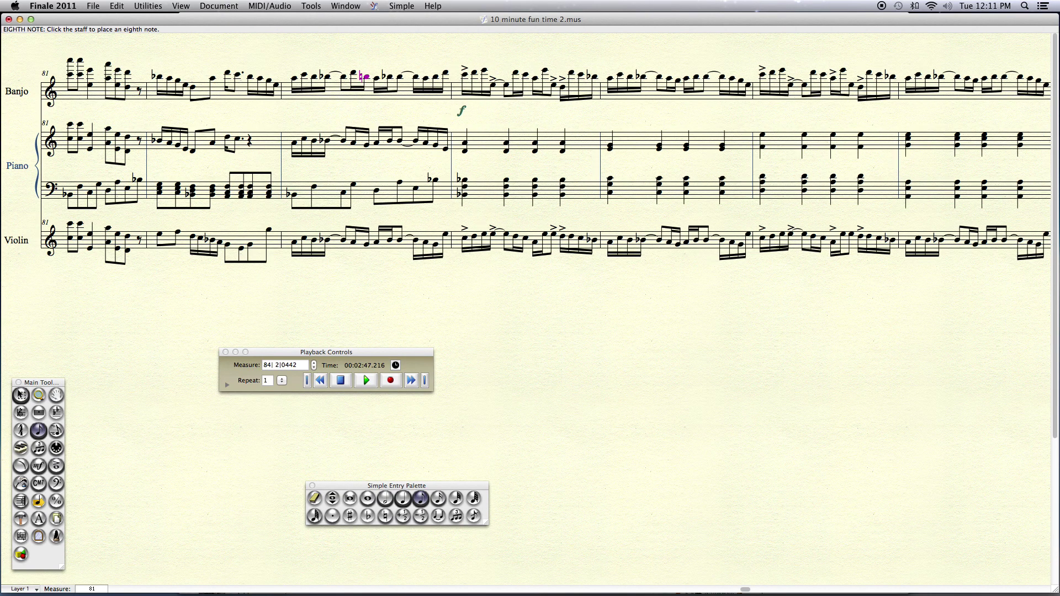
pyautogui.press('Down')
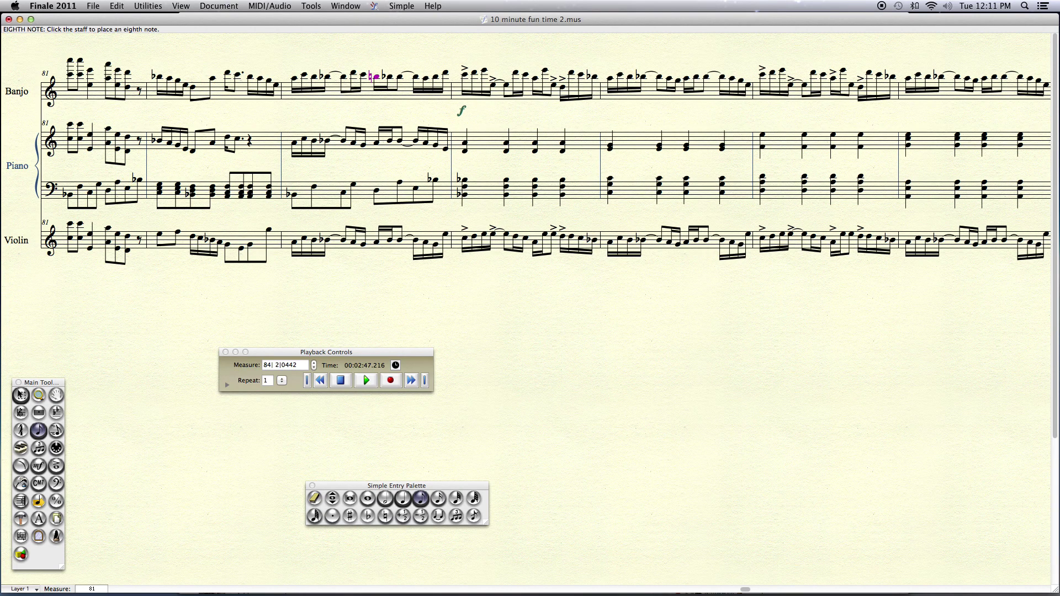
pyautogui.press('Down')
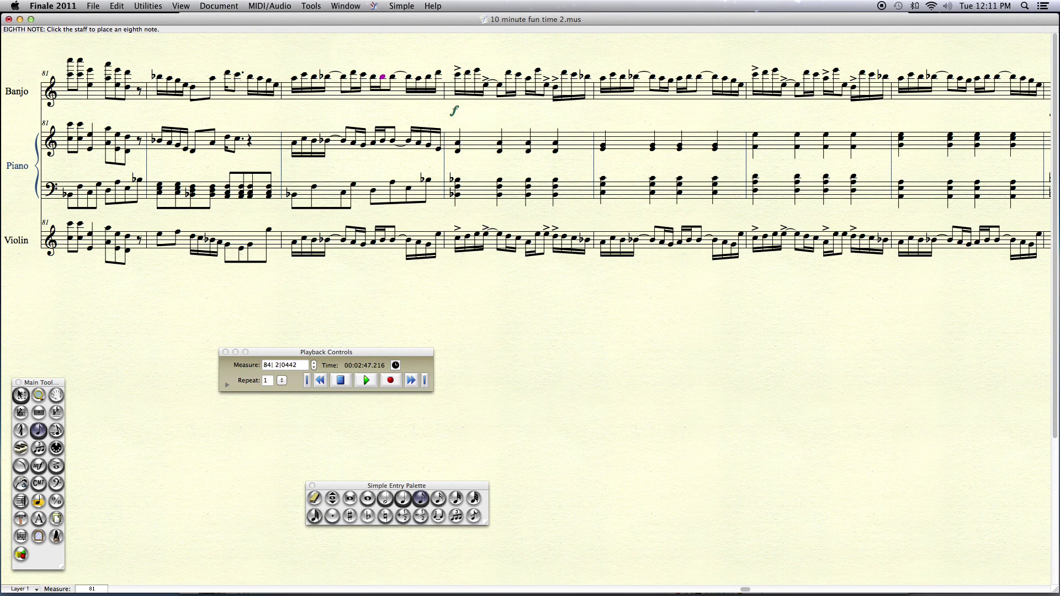
# - Raise the last two notes of the banjo's third beat in measure 83 to D
pyautogui.press('Up')
pyautogui.press('Up')
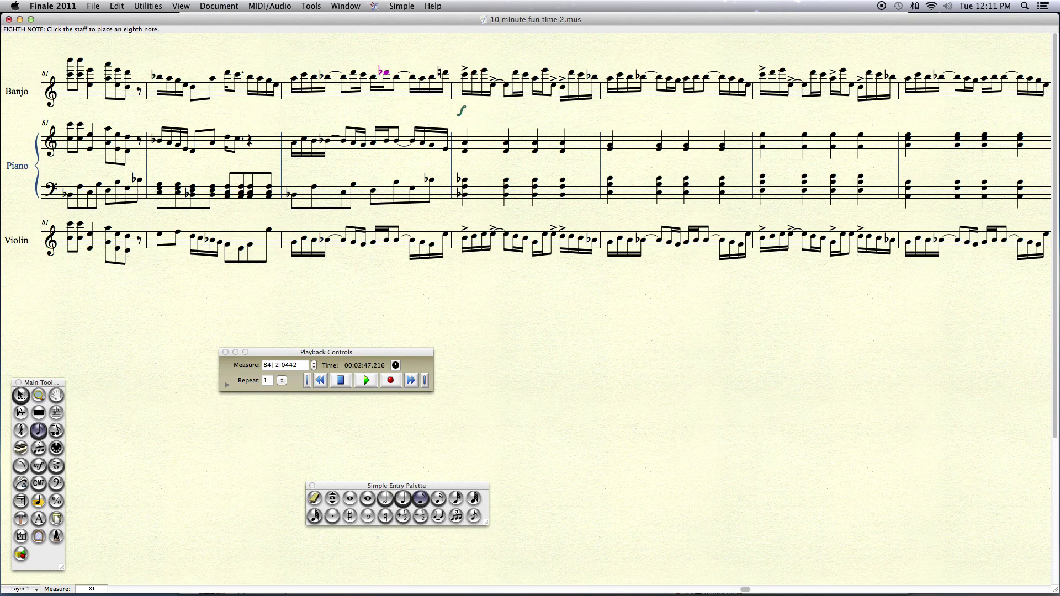
pyautogui.press('Down')
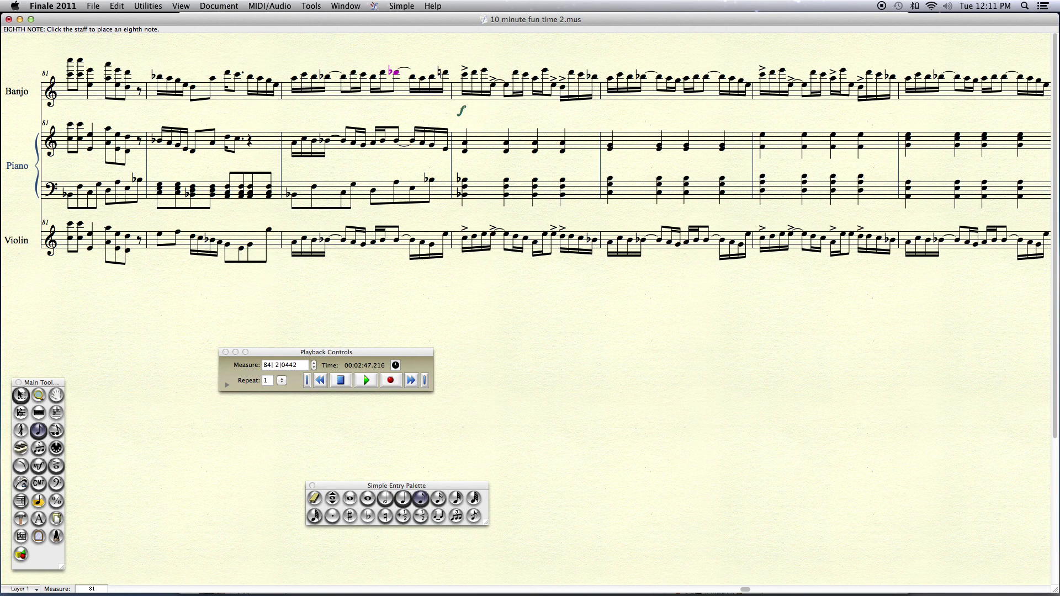
pyautogui.press('Right')
pyautogui.press('Down')
pyautogui.press('Up')
pyautogui.press('Up')
# - Raise the notes that open the banjo's fourth beat in measure 83, continuing the climbing line
pyautogui.press('Right')
pyautogui.press('Up')
pyautogui.press('Up')
pyautogui.press('Up')
pyautogui.press('Up')
pyautogui.press('Up')
pyautogui.press('Up')
pyautogui.press('n')
# - Try different pitches for the last note of the banjo's measure 83 and set it to D
pyautogui.press('Right')
pyautogui.press('Up')
pyautogui.press('Down')
pyautogui.press('Down')
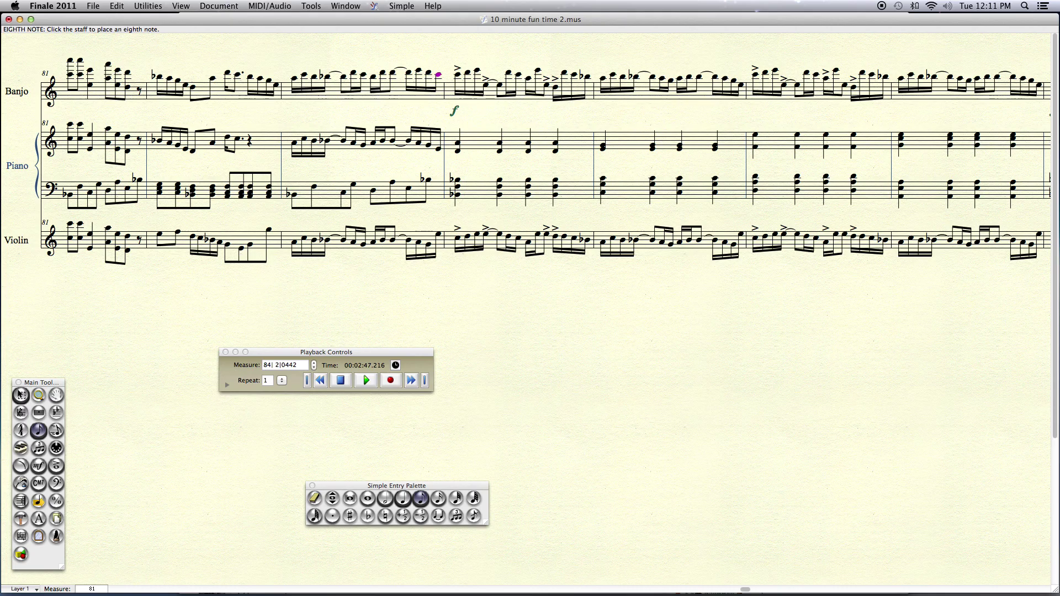
pyautogui.press('Down')
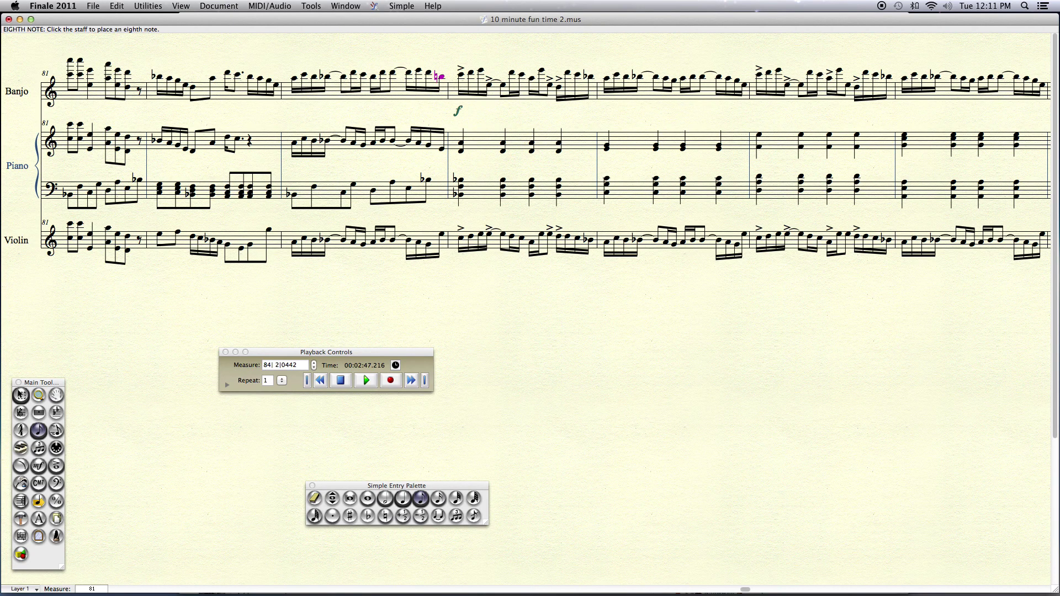
pyautogui.press('Up')
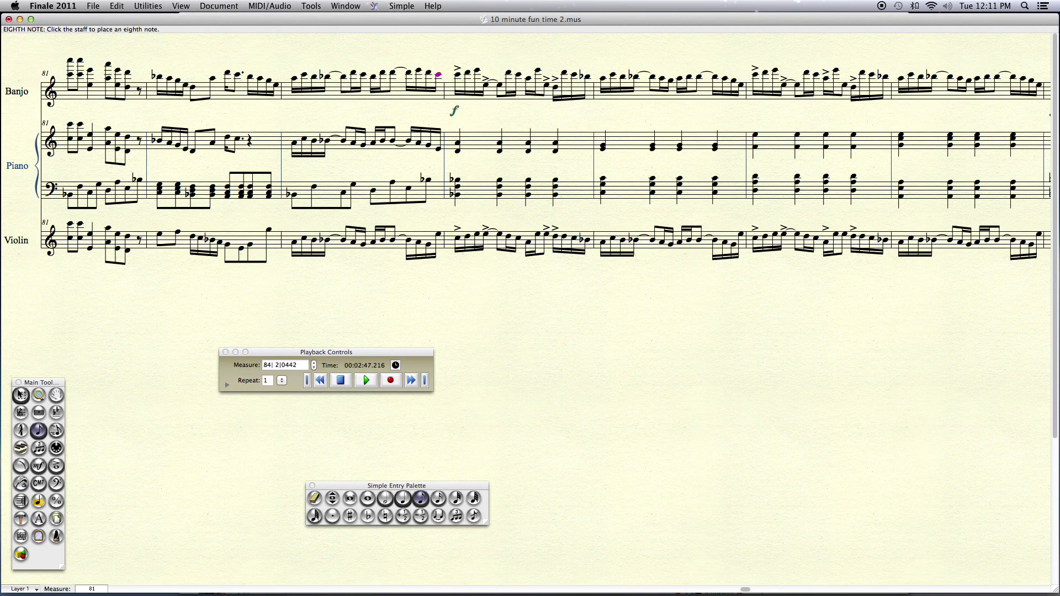
pyautogui.press('Up')
pyautogui.press('Up')
pyautogui.press('Right')
pyautogui.press('Escape')
# - Copy the banjo's measure 83 into the same measure of the piano's treble staff and the violin part
pyautogui.click(359, 98)
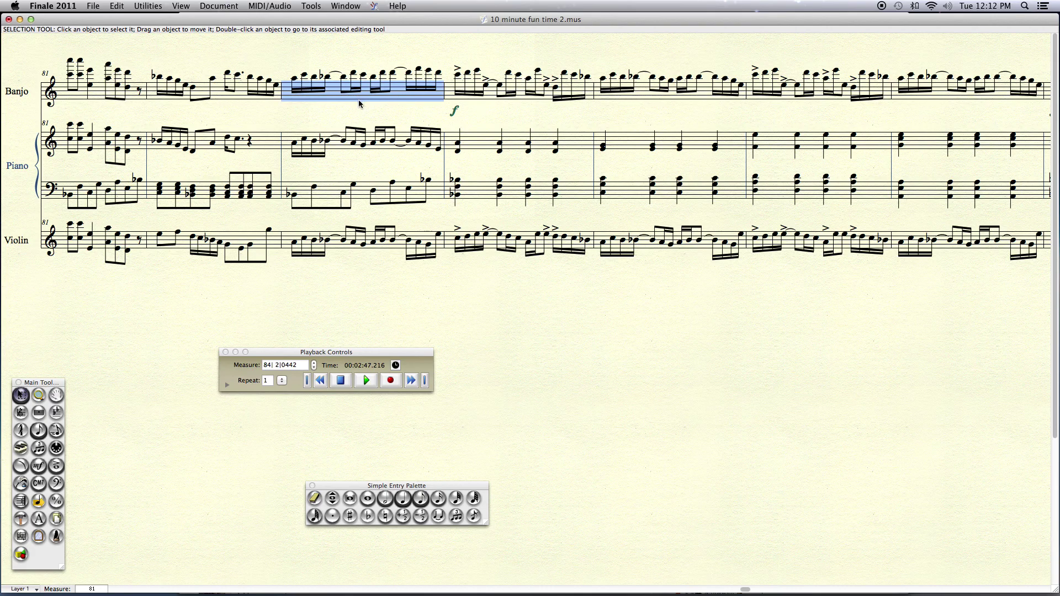
pyautogui.click(355, 142)
pyautogui.click(370, 144)
pyautogui.click(389, 150)
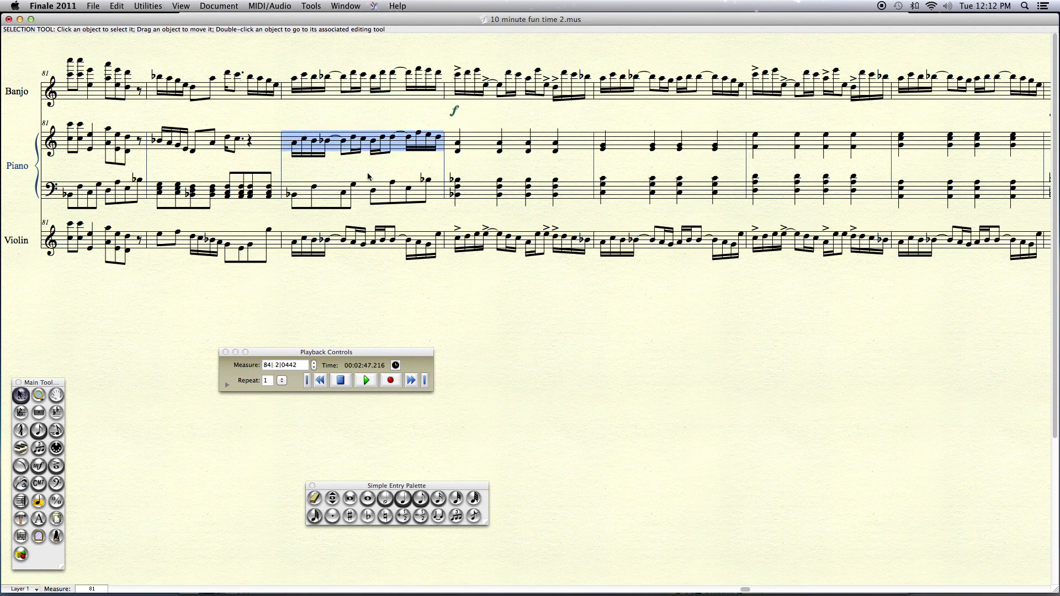
pyautogui.click(363, 238)
pyautogui.click(403, 247)
pyautogui.press('super+v')
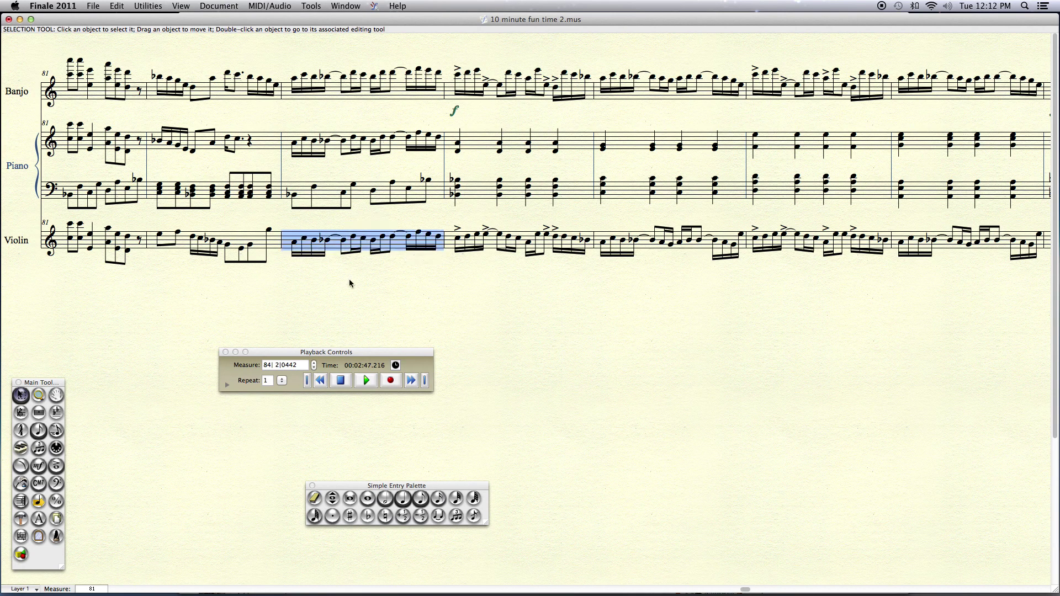
# - Play back the rewritten run in measure 83 and the music that follows into measure 85
pyautogui.click(342, 279)
pyautogui.click(313, 368)
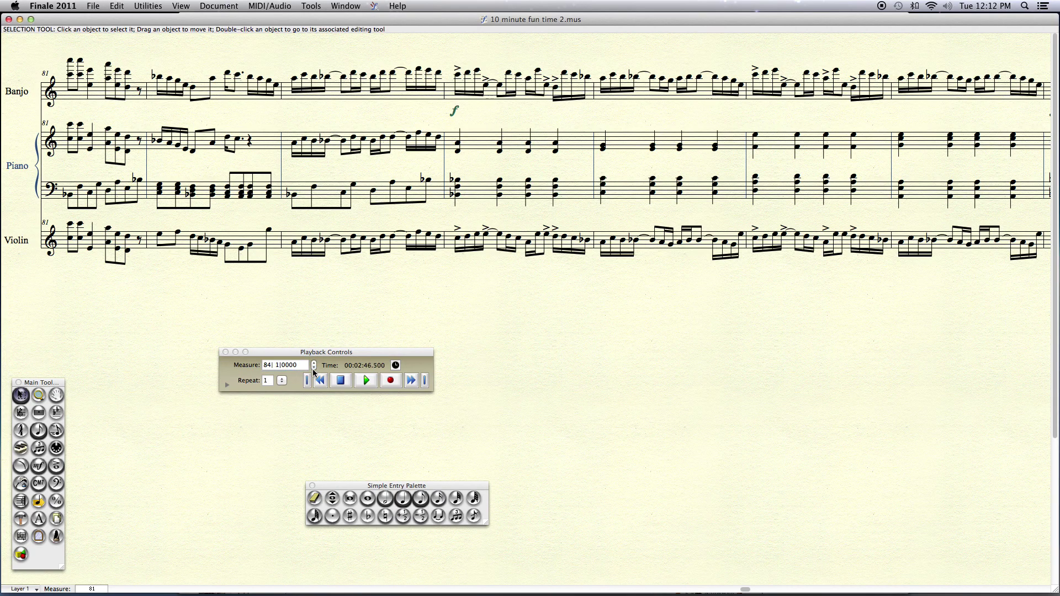
pyautogui.click(313, 368)
pyautogui.press('space')
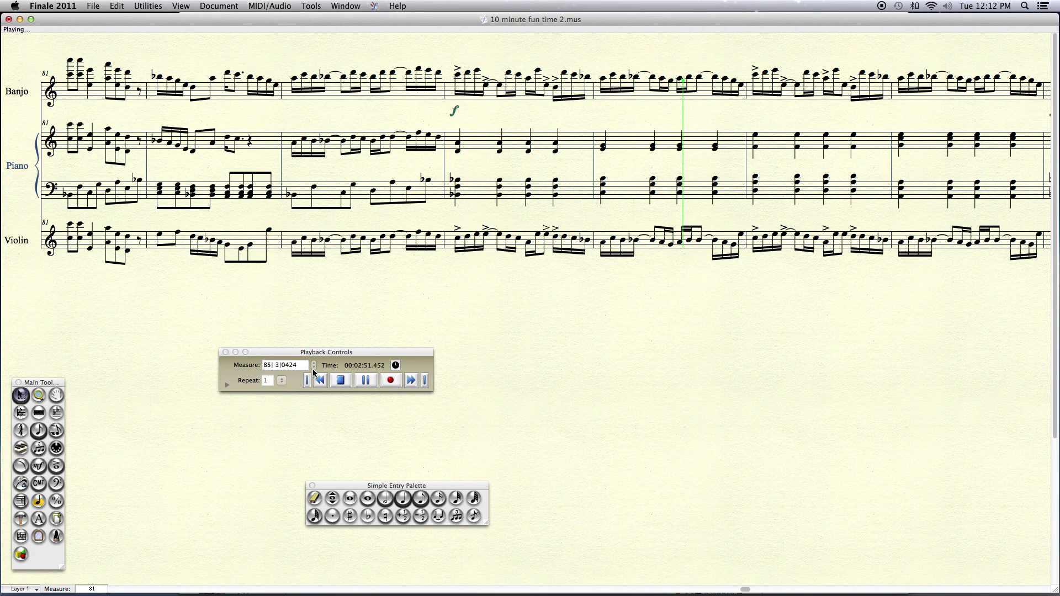
pyautogui.click(313, 373)
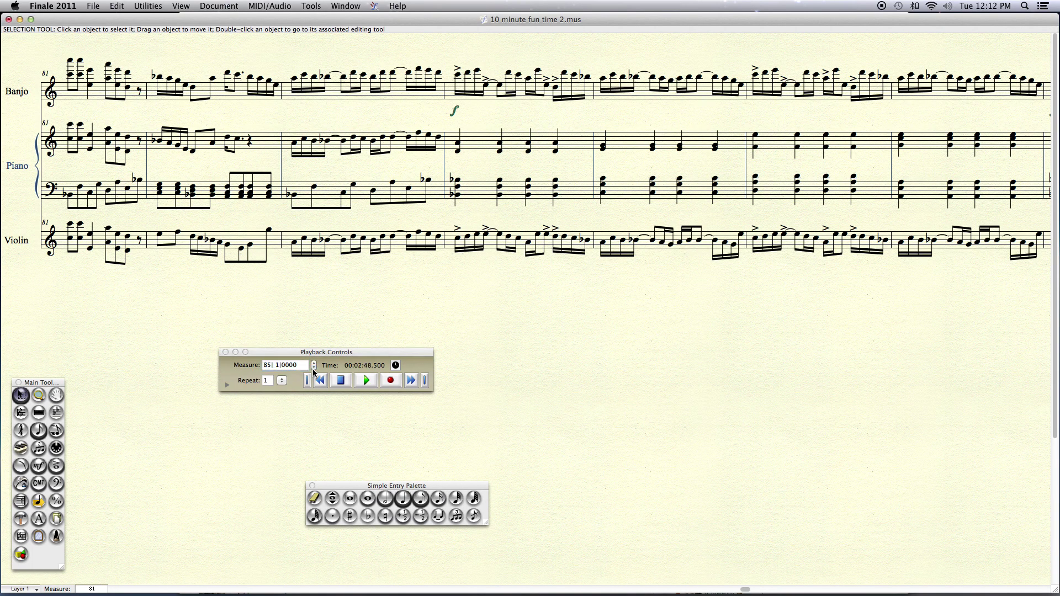
# - Raise the last two notes of the banjo's third beat in measure 83 to E after replaying the passage
pyautogui.press('space')
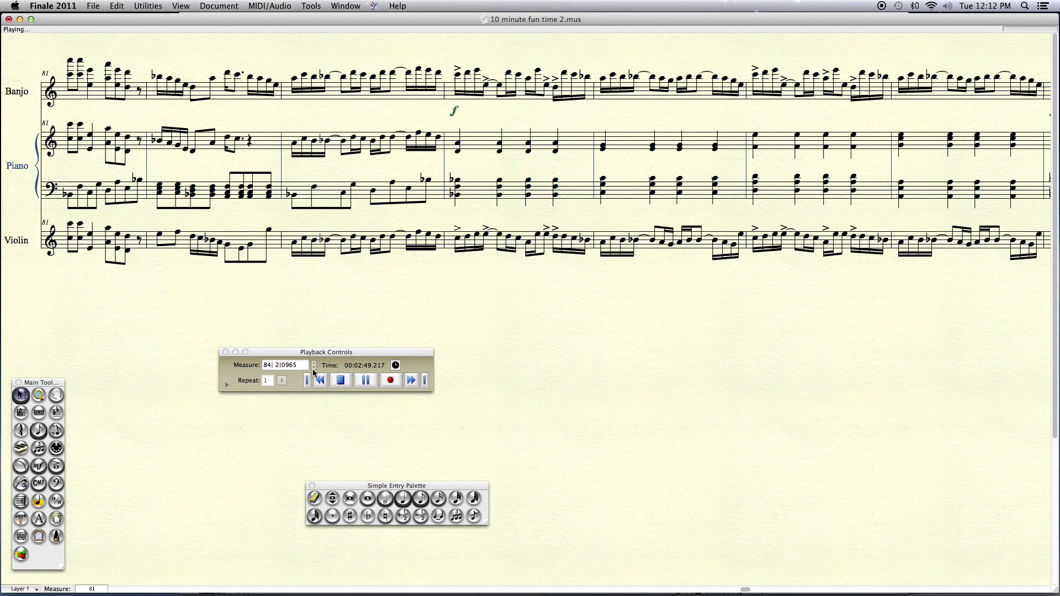
pyautogui.press('space')
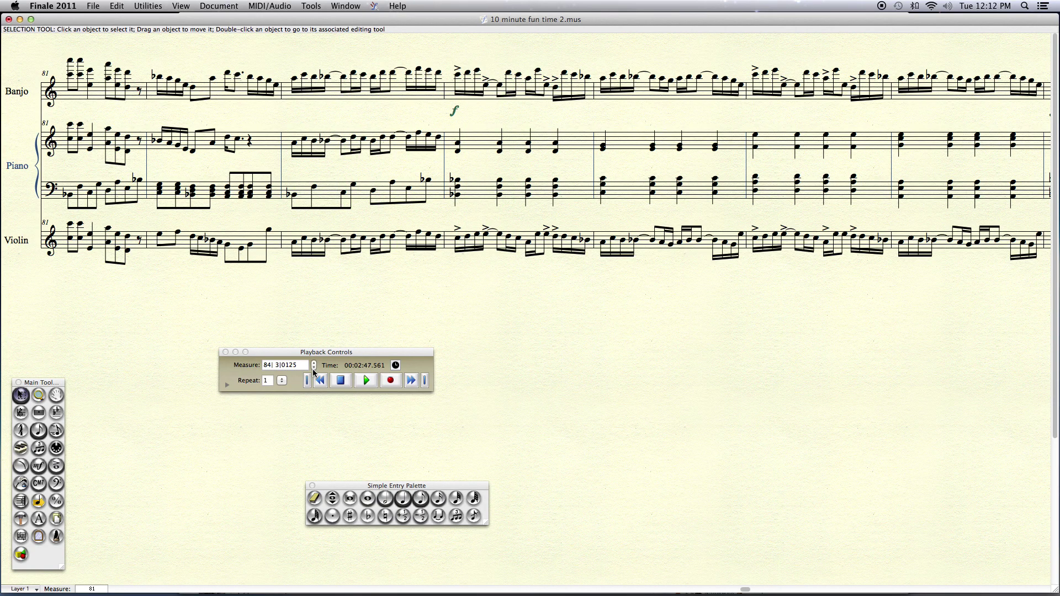
pyautogui.click(382, 75)
pyautogui.doubleClick(382, 75)
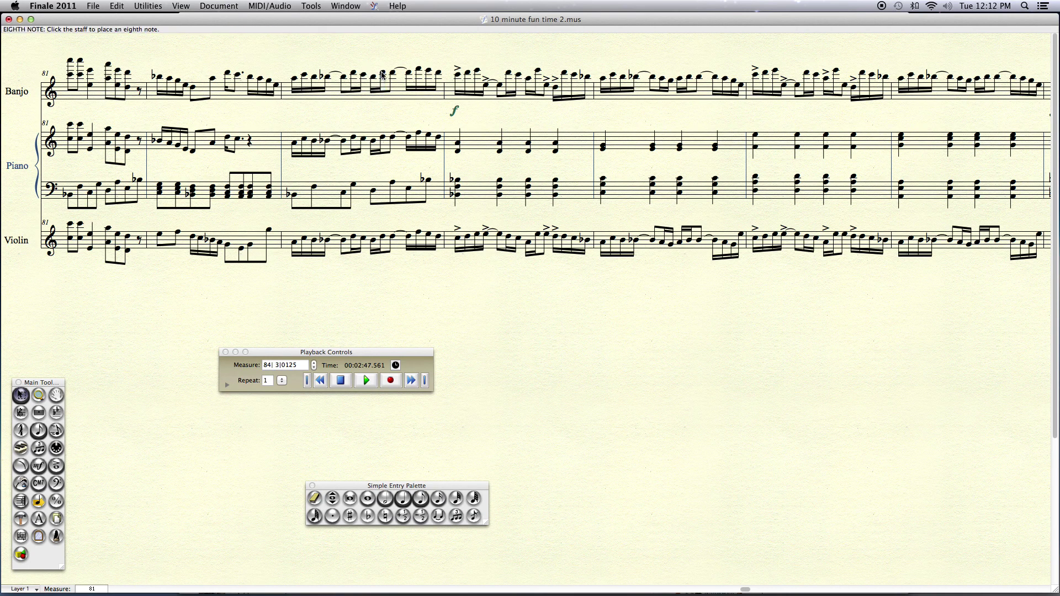
pyautogui.press('Up')
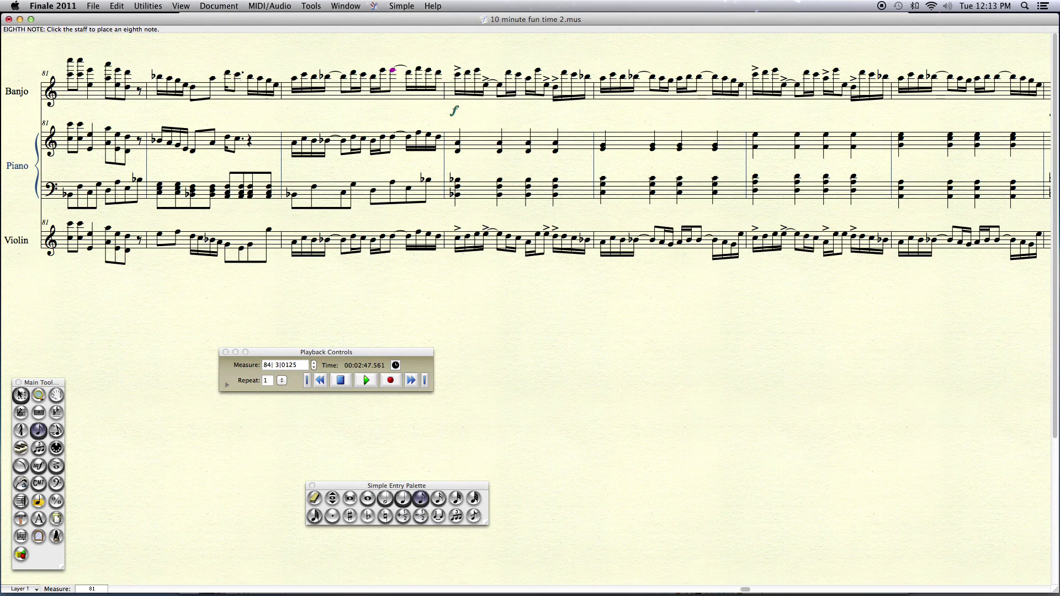
# - Raise the matching third-beat notes in measure 83 of the piano's treble staff and the violin to E
pyautogui.press('super+Down')
pyautogui.press('Right')
pyautogui.press('Up')
pyautogui.press('super+Down')
pyautogui.press('Up')
pyautogui.press('Up')
pyautogui.press('Up')
pyautogui.click(20, 394)
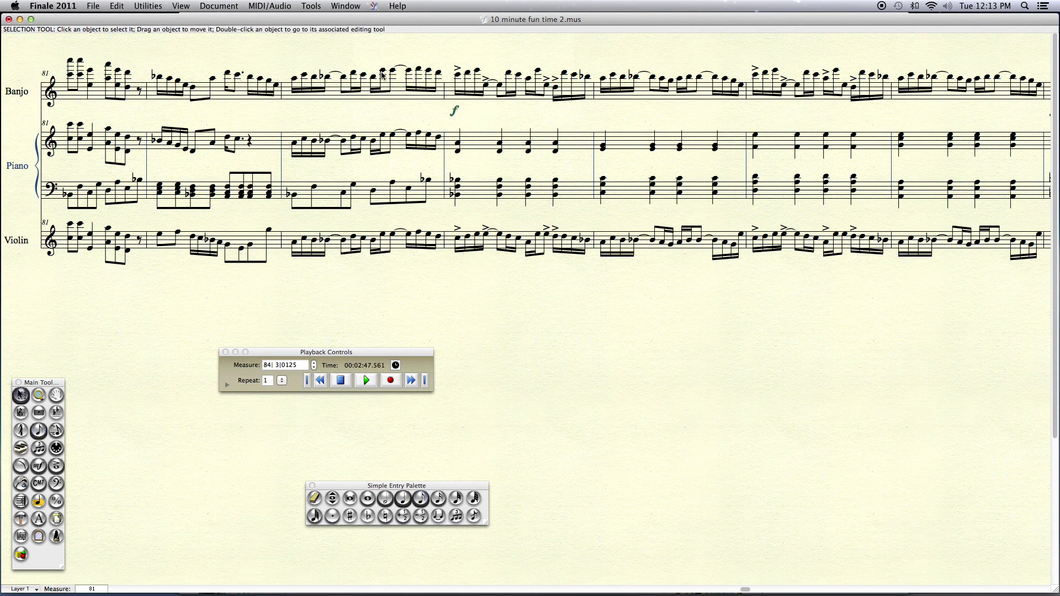
# - Play back the revised run in measure 83 and continue through measure 88
pyautogui.click(313, 368)
pyautogui.press('space')
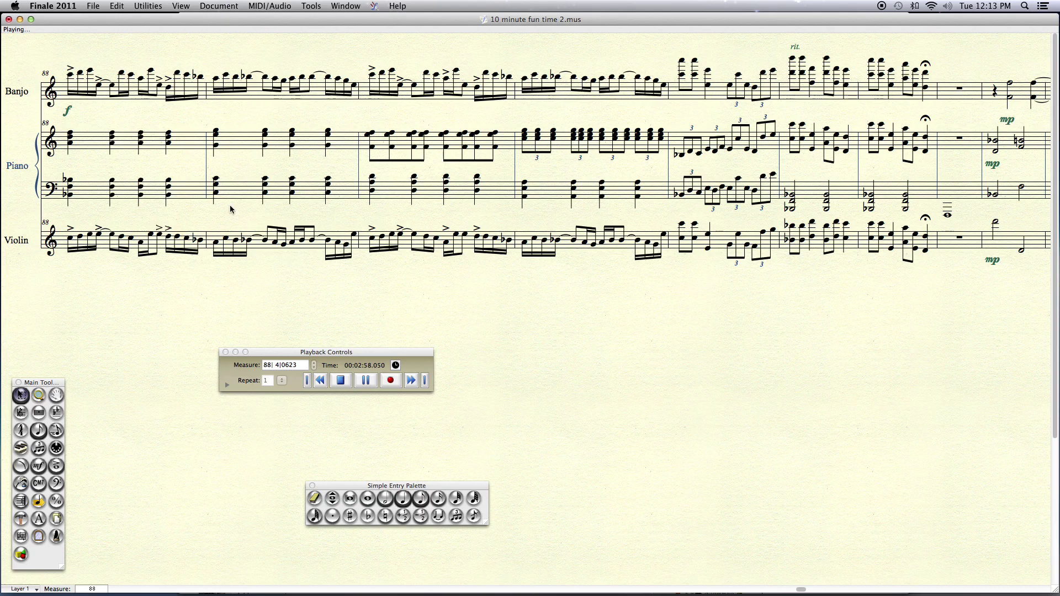
# - Transpose the banjo's measures 88 and 89 up diatonically by a third without preserving the original notes
pyautogui.click(104, 94)
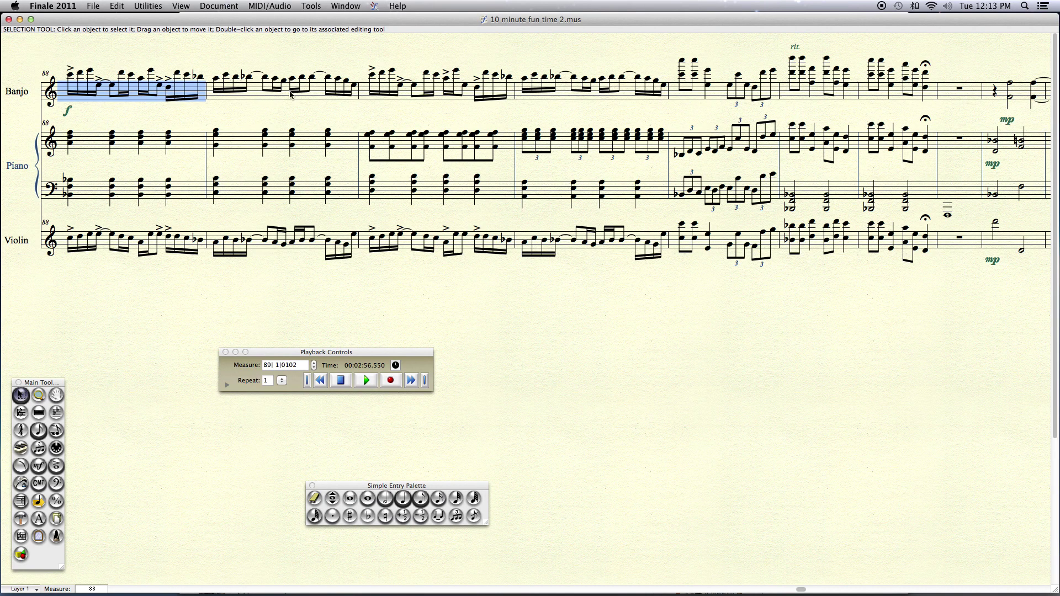
pyautogui.keyDown('shift'); pyautogui.click(590, 93); pyautogui.keyUp('shift')
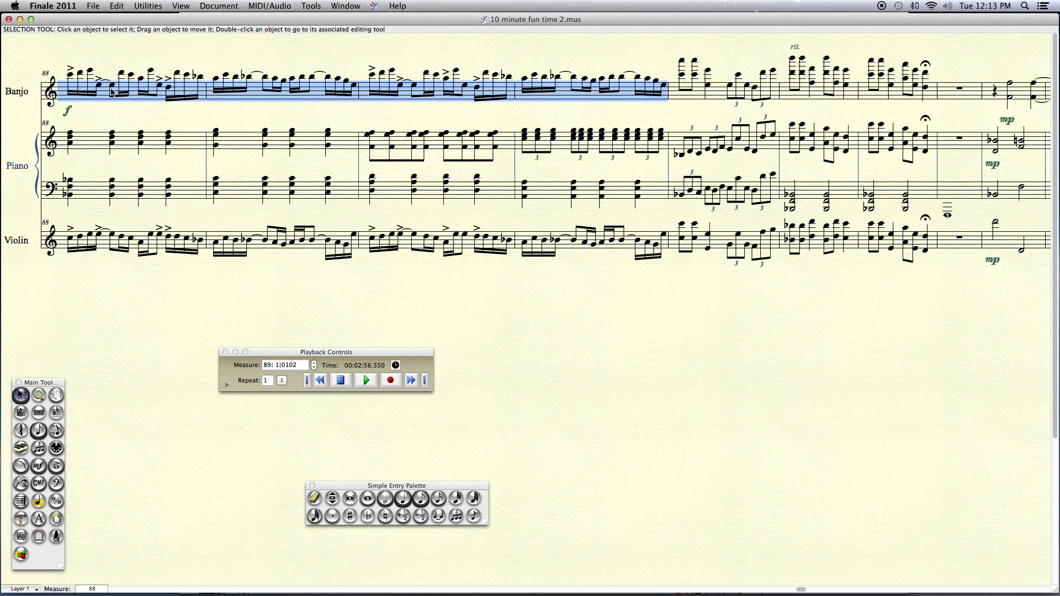
pyautogui.click(110, 111)
pyautogui.click(119, 98)
pyautogui.keyDown('shift'); pyautogui.click(292, 95); pyautogui.keyUp('shift')
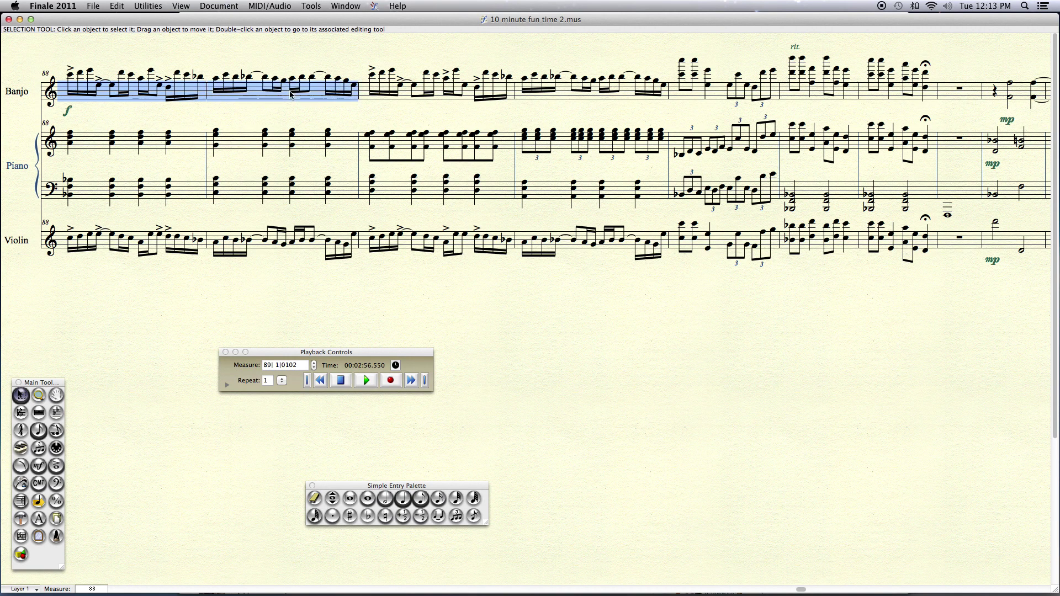
pyautogui.click(154, 5)
pyautogui.click(160, 19)
pyautogui.click(512, 222)
pyautogui.click(517, 236)
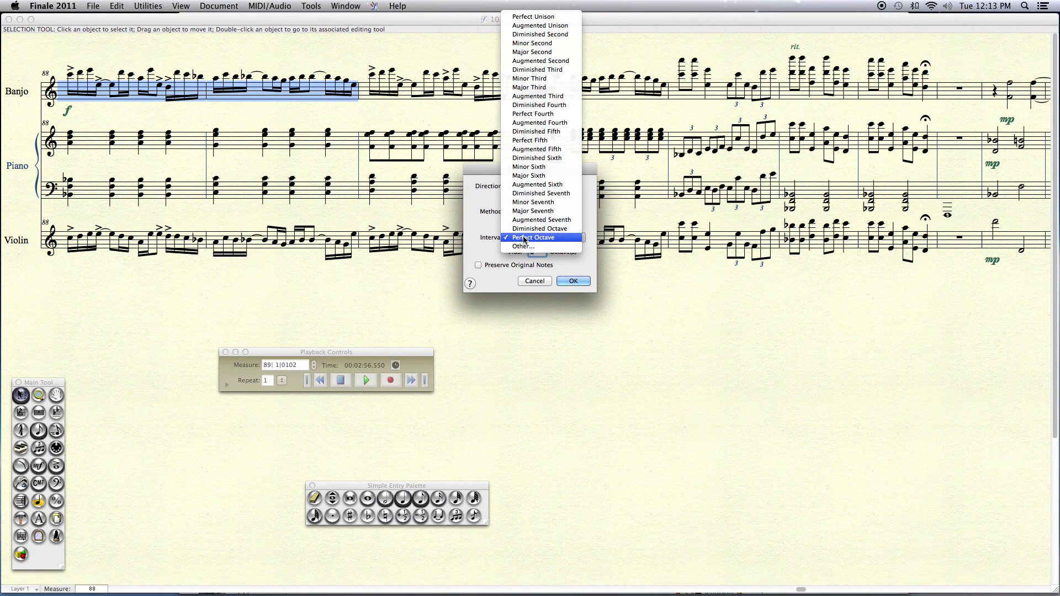
pyautogui.click(496, 255)
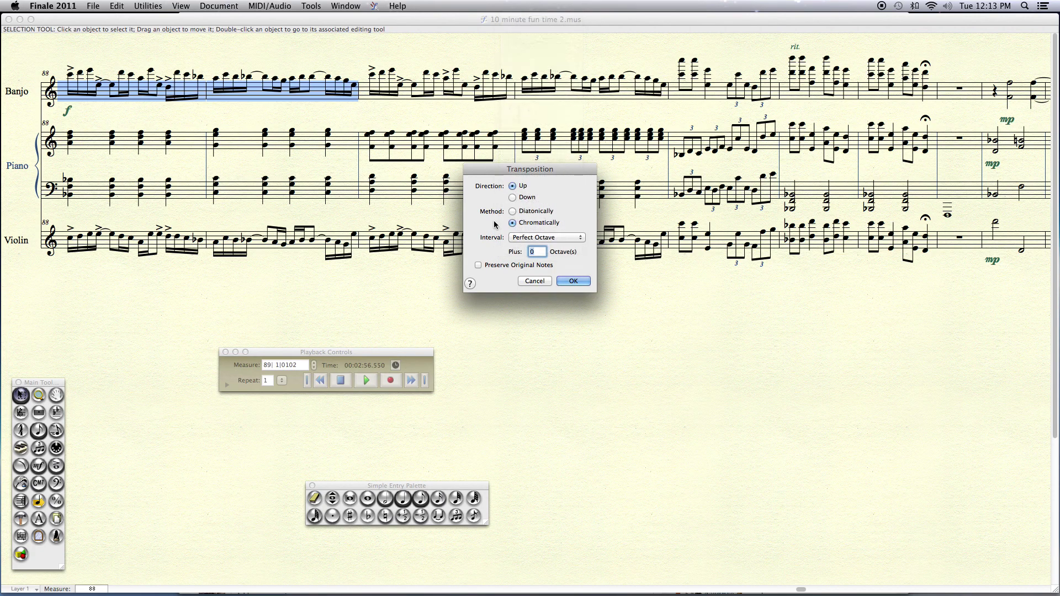
pyautogui.click(512, 211)
pyautogui.click(519, 238)
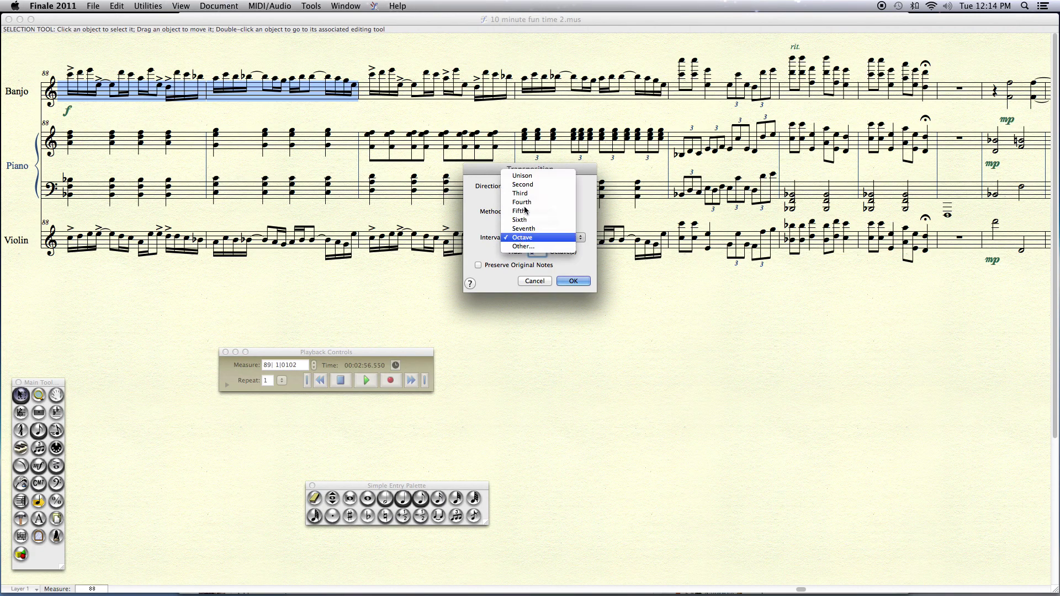
pyautogui.click(522, 194)
pyautogui.click(573, 282)
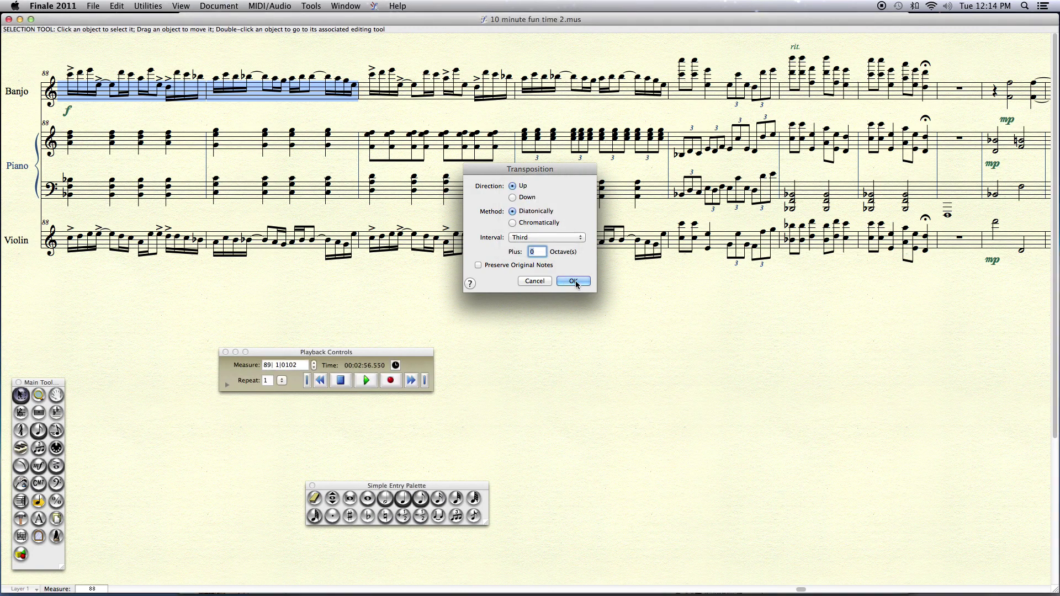
pyautogui.click(120, 117)
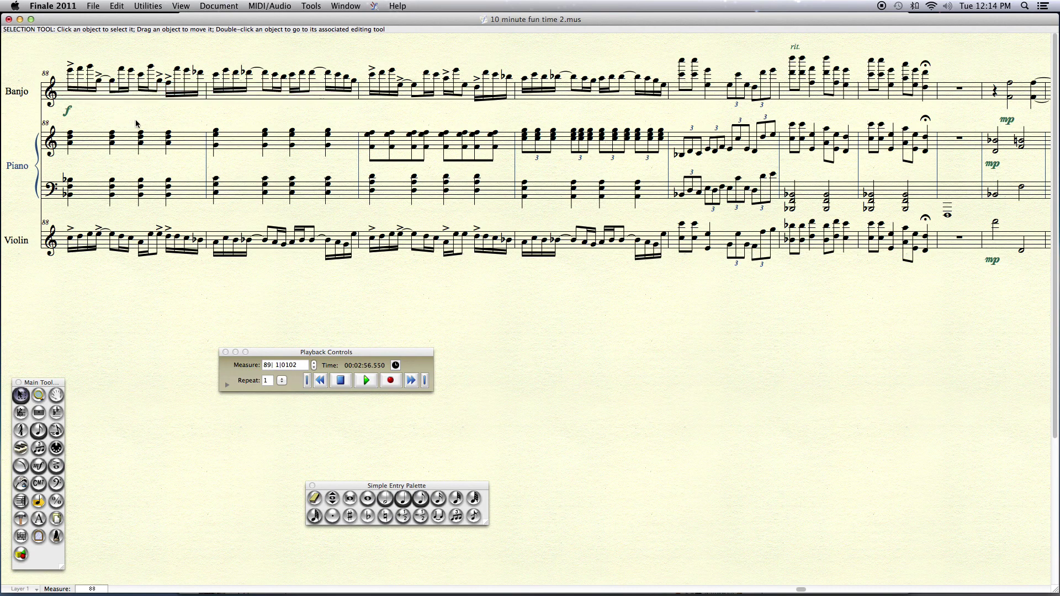
# - Make the flatted Ds natural in the banjo's measures 88 and 89, and flatten the two Bs in measure 89
pyautogui.doubleClick(200, 76)
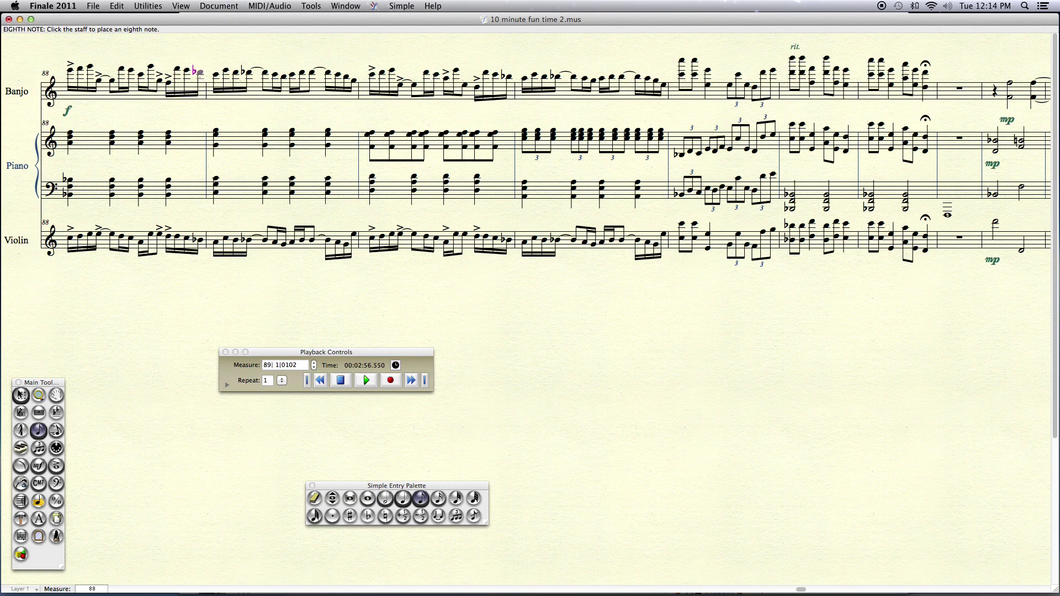
pyautogui.press('Escape')
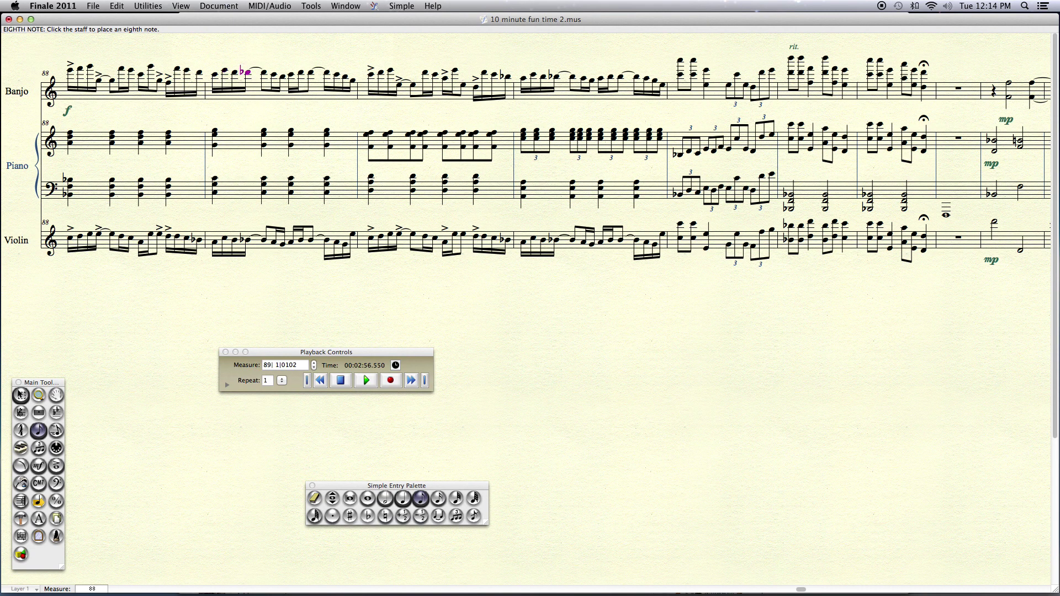
pyautogui.press('n')
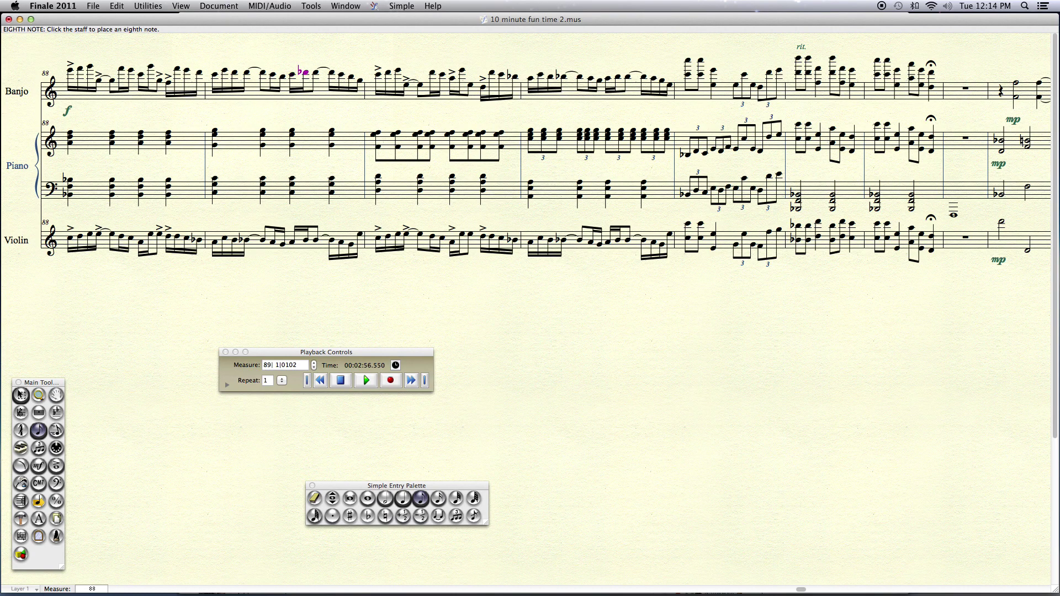
pyautogui.press('Left')
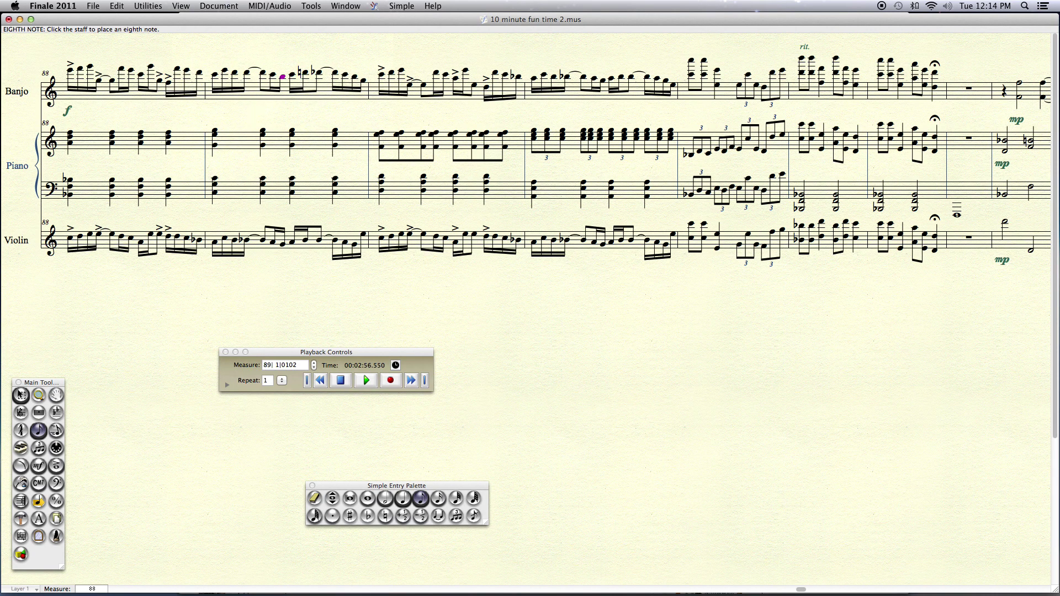
pyautogui.press('-')
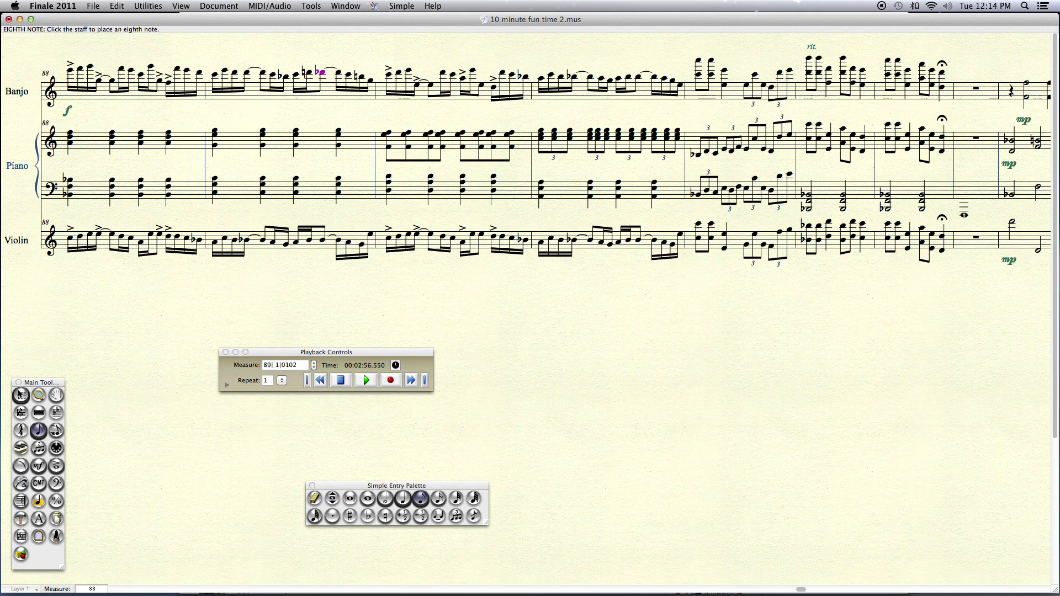
pyautogui.press('n')
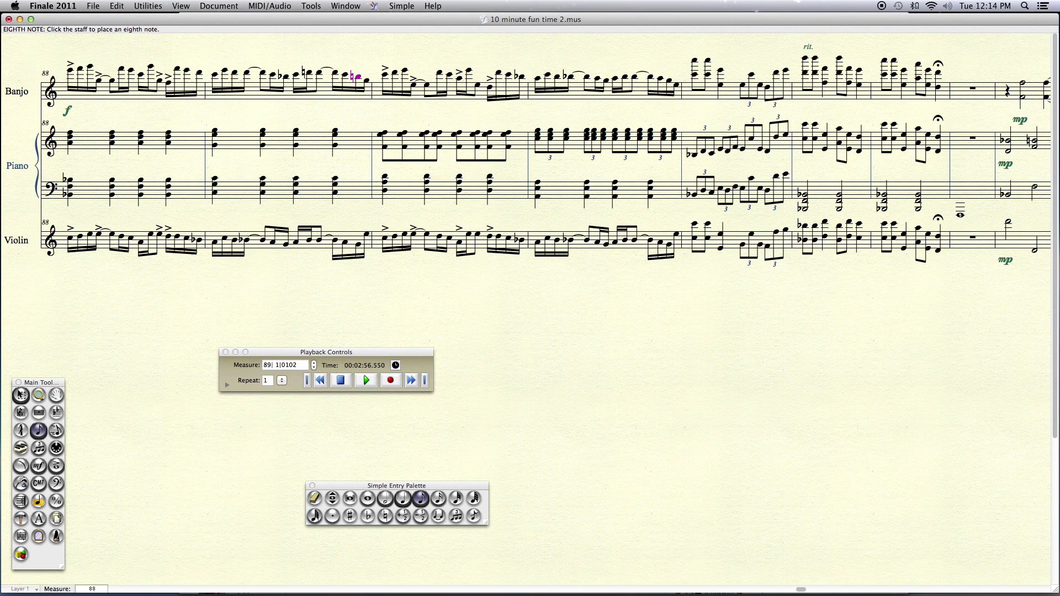
pyautogui.press('*')
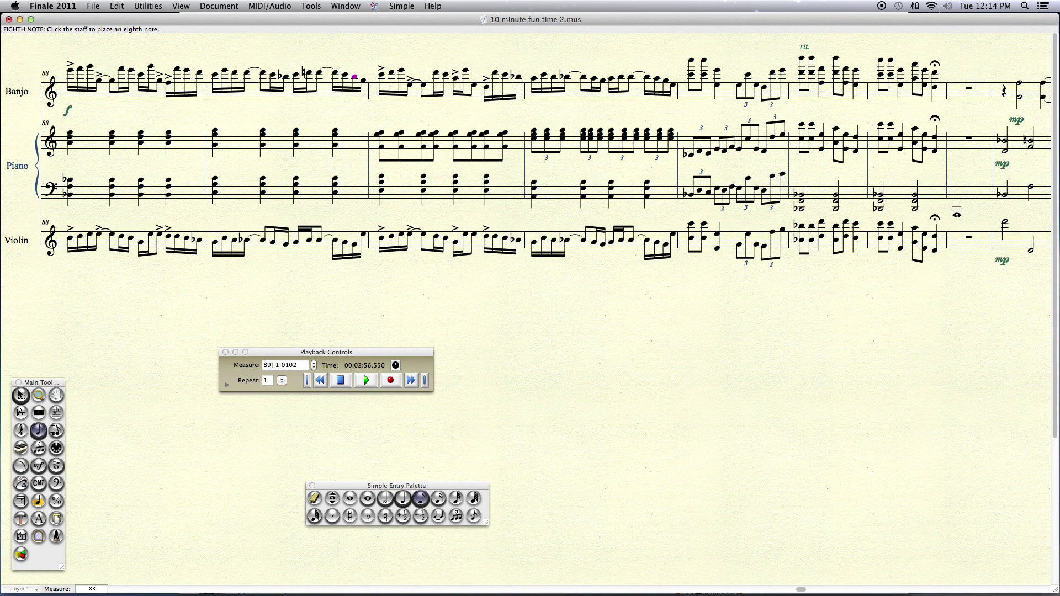
pyautogui.click(20, 394)
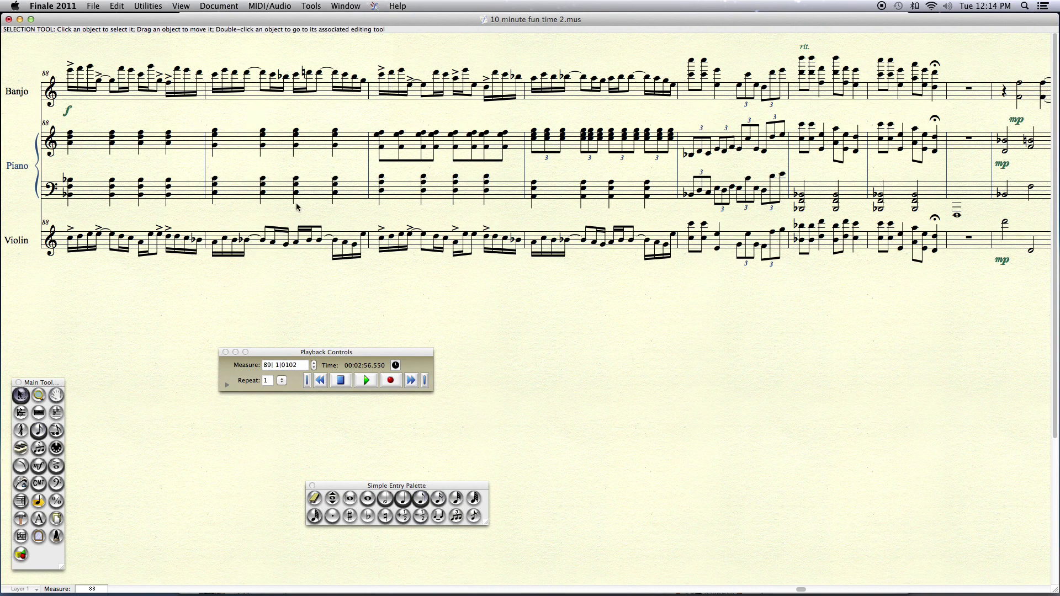
# - Play back the score from measure 83 through the fermata in measure 94
pyautogui.click(314, 368)
pyautogui.click(314, 368)
pyautogui.click(314, 368)
pyautogui.click(314, 368)
pyautogui.click(315, 368)
pyautogui.press('space')
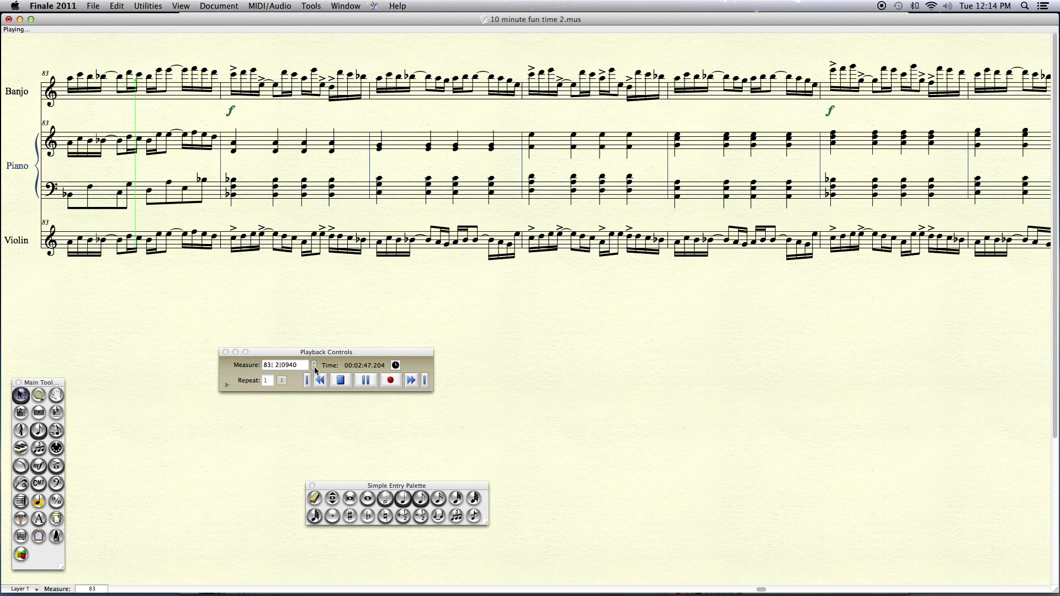
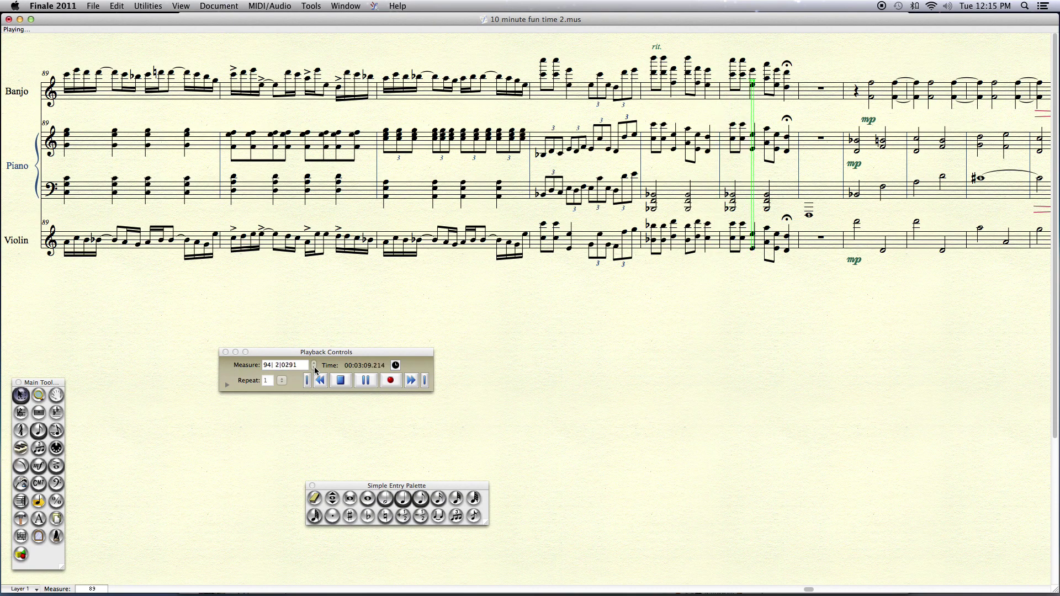
pyautogui.click(340, 380)
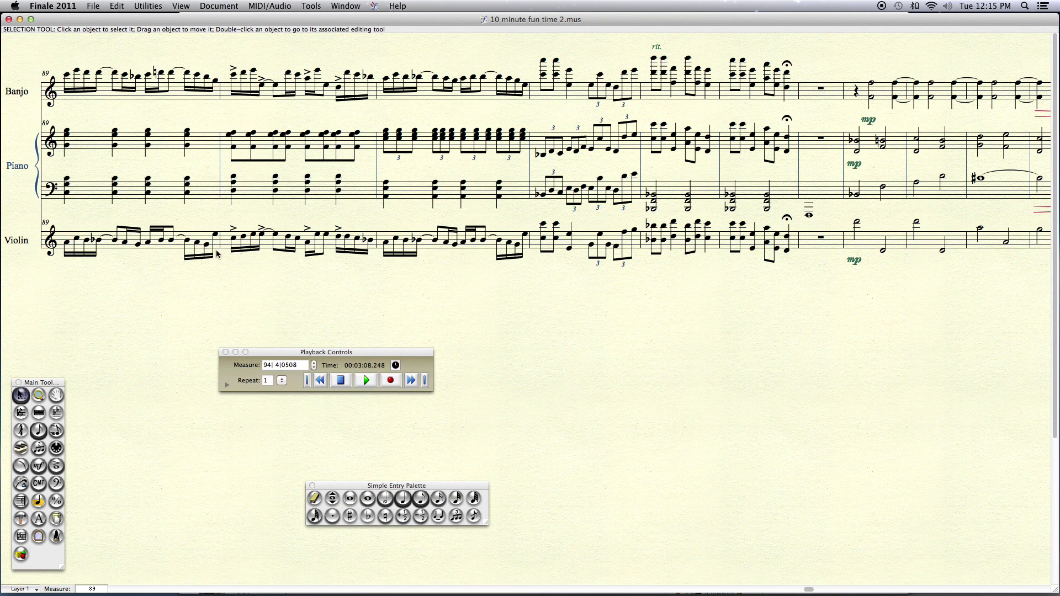
# - Save the score and return to the passage around measure 83
pyautogui.hscroll(-3, 217, 253)
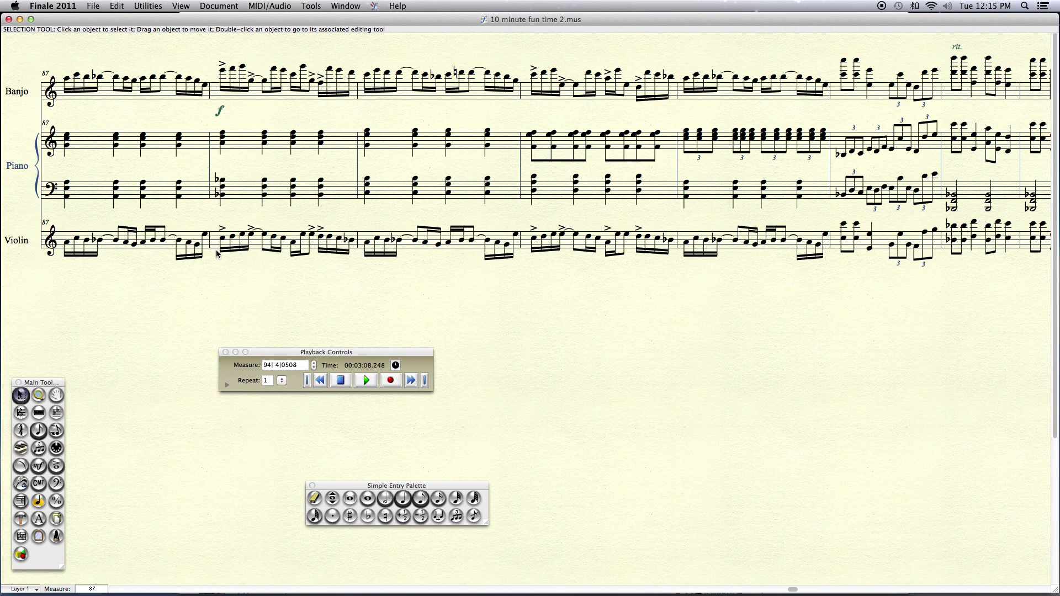
pyautogui.hscroll(-1, 217, 253)
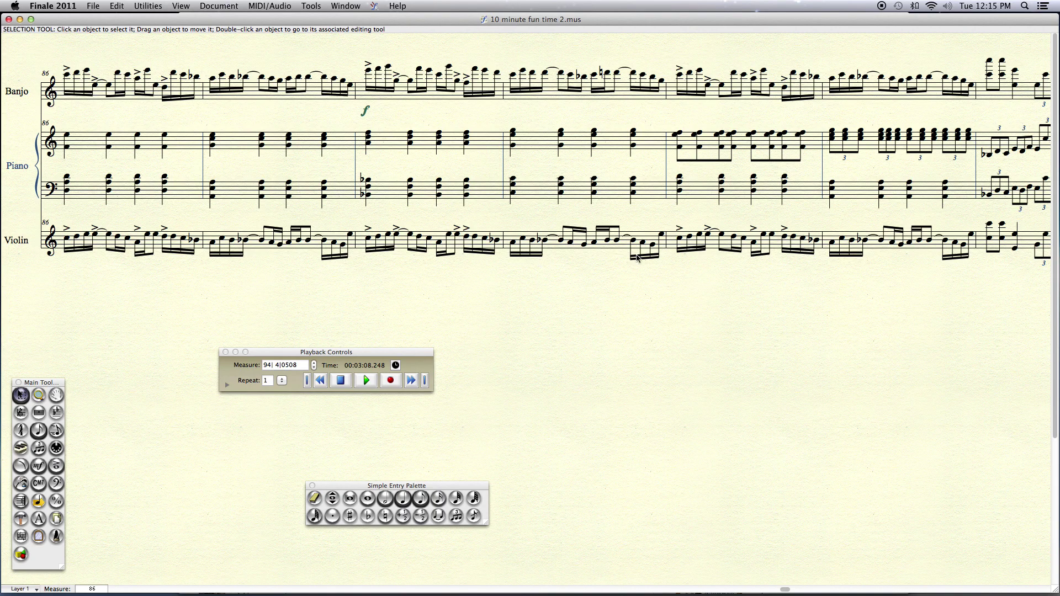
pyautogui.hscroll(-4, 473, 261)
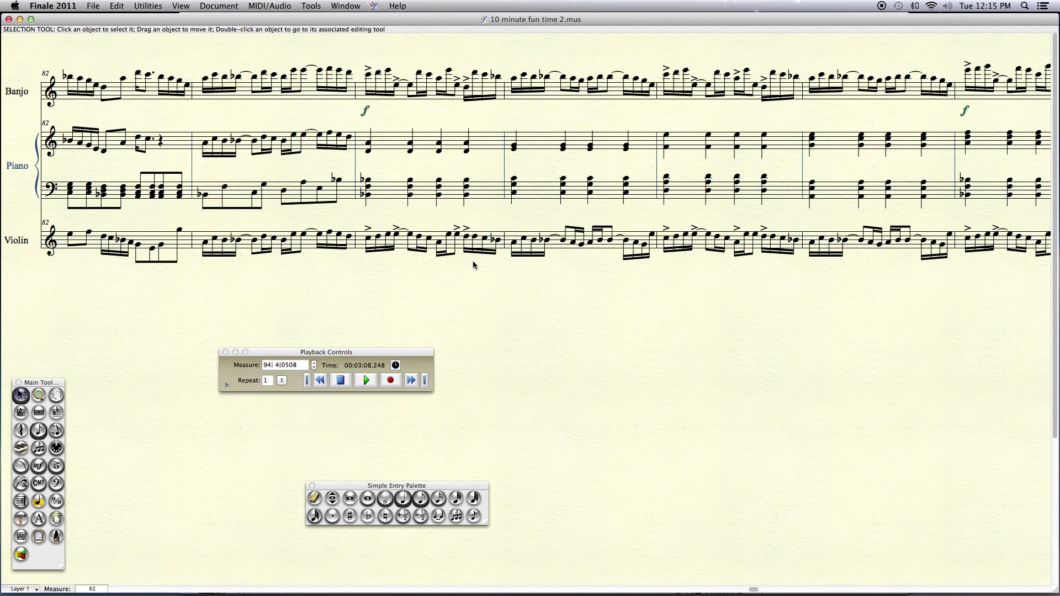
pyautogui.press('super+s')
pyautogui.hscroll(-2, 443, 270)
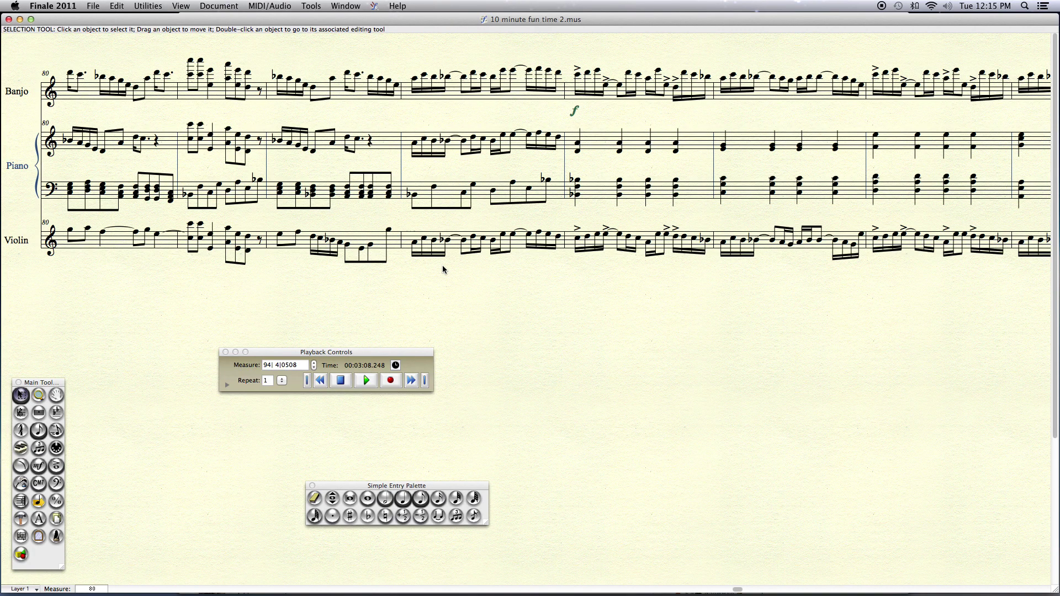
pyautogui.hscroll(1, 443, 270)
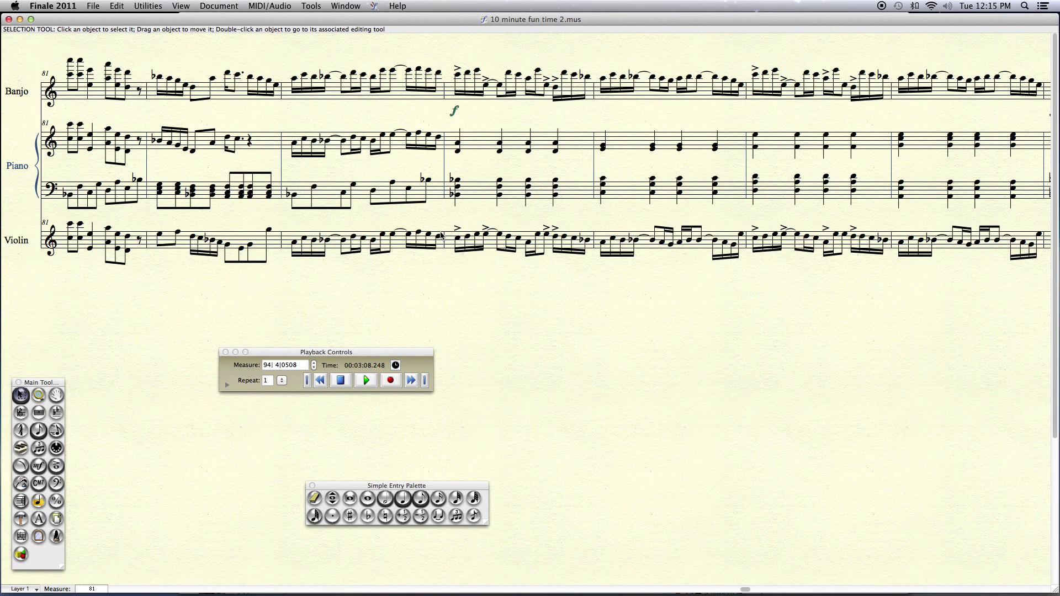
pyautogui.doubleClick(420, 71)
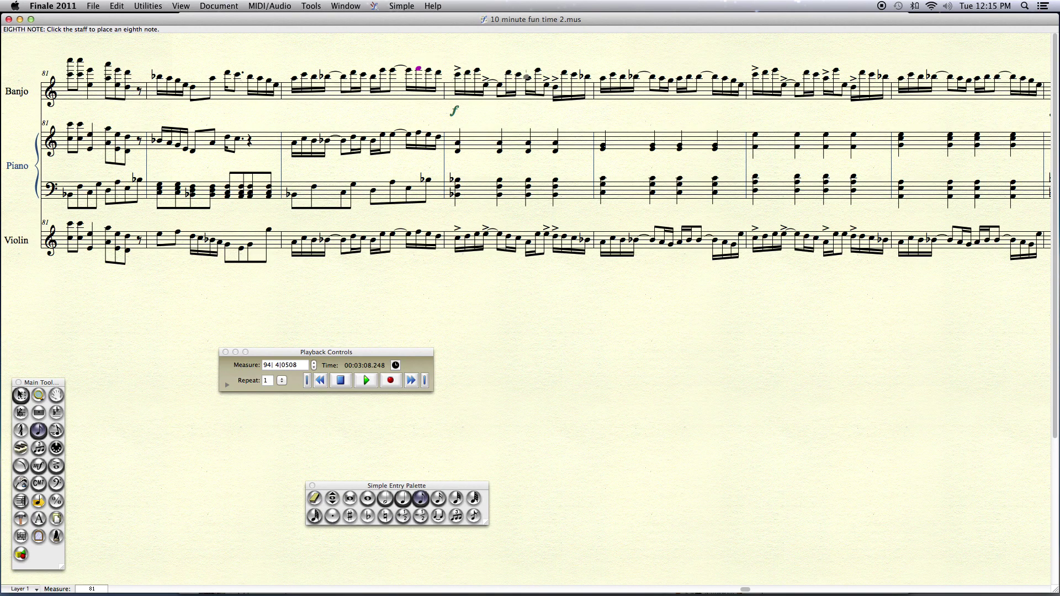
pyautogui.press('Escape')
pyautogui.press('Escape')
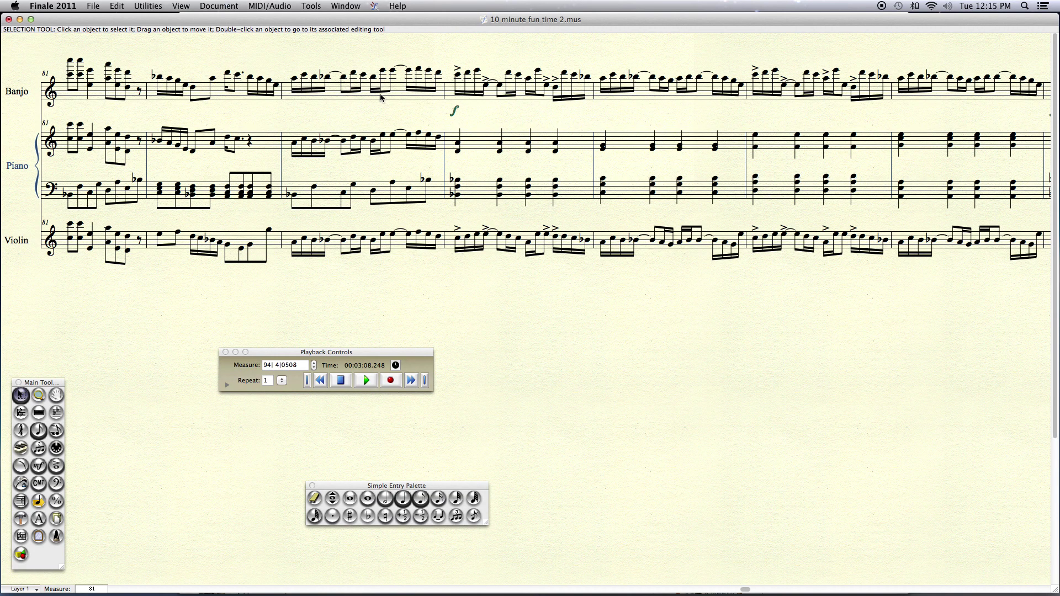
pyautogui.click(351, 100)
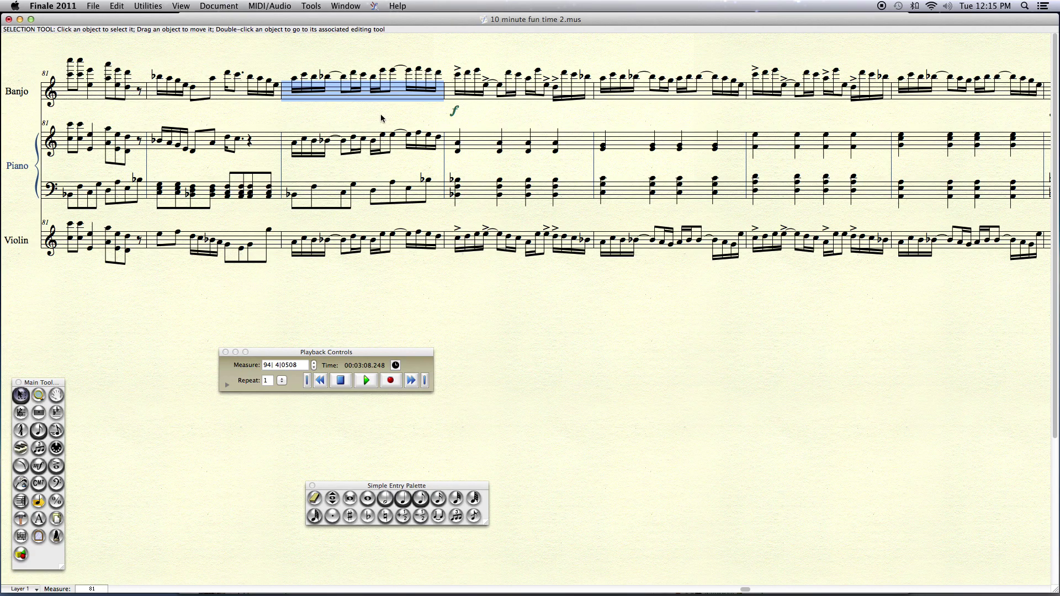
pyautogui.click(414, 112)
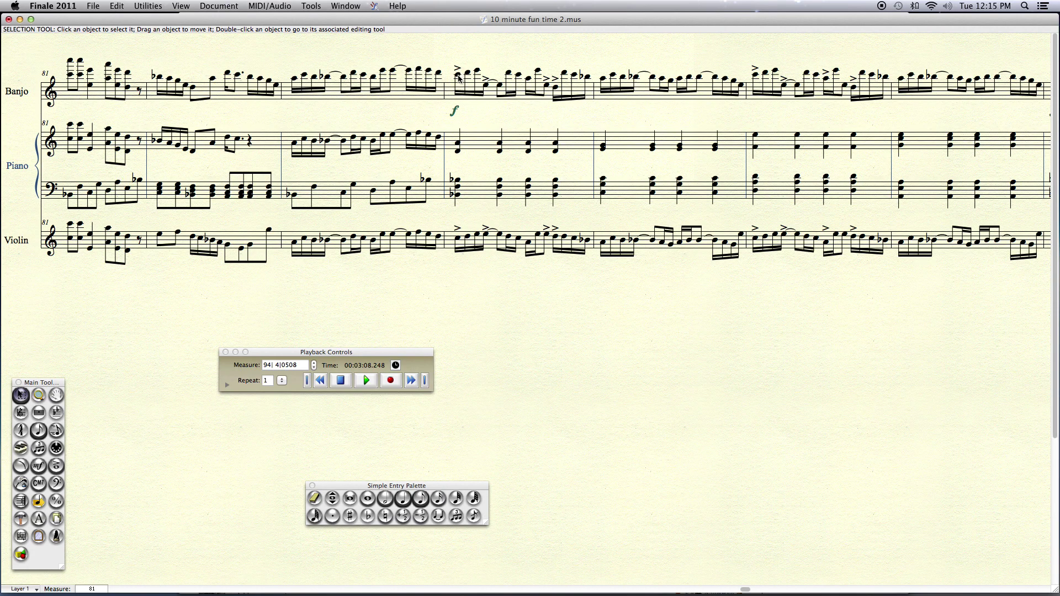
# - Change the last three sixteenth notes of the banjo's run in measure 83 to G, A and B
pyautogui.doubleClick(394, 71)
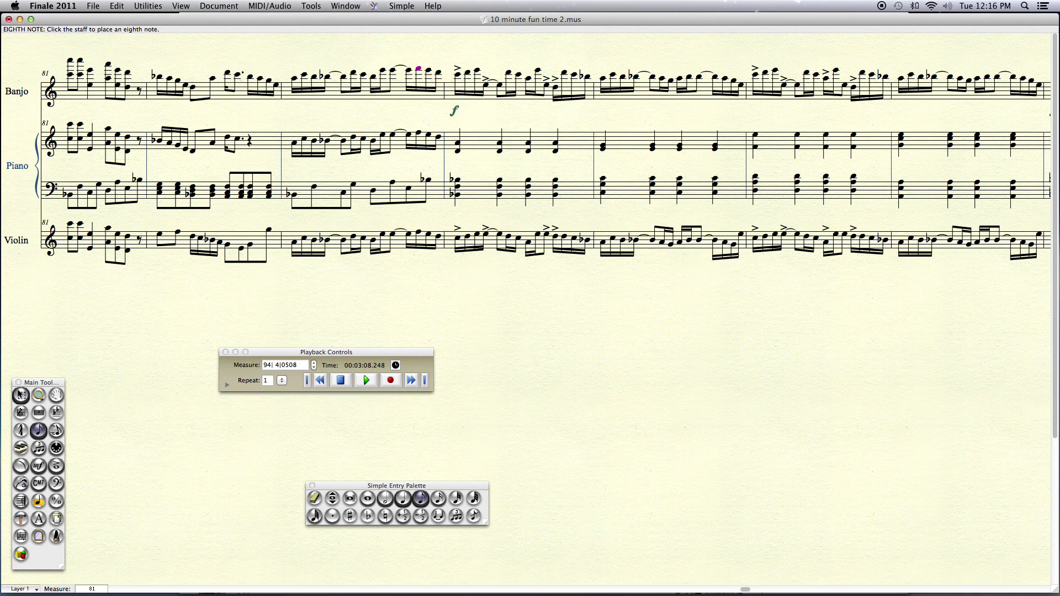
pyautogui.press('Down')
pyautogui.press('Down')
pyautogui.press('Down')
pyautogui.press('Down')
pyautogui.press('Down')
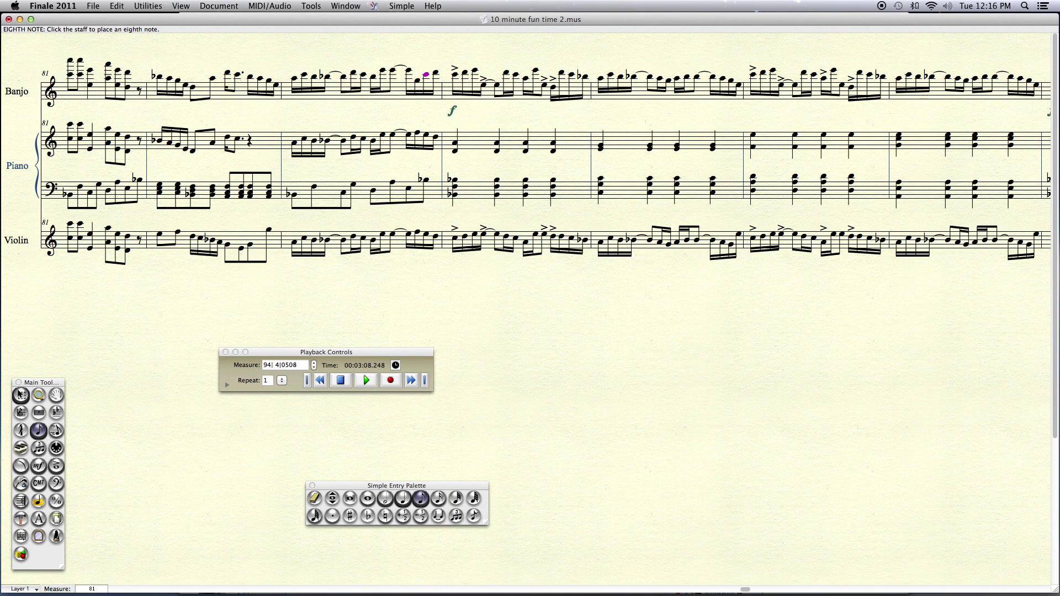
pyautogui.press('Down')
pyautogui.press('Up')
pyautogui.press('Down')
pyautogui.press('Up')
pyautogui.press('Escape')
pyautogui.press('Escape')
# - Copy the banjo's revised measure 83 into the piano's upper staff and the violin staff
pyautogui.click(400, 96)
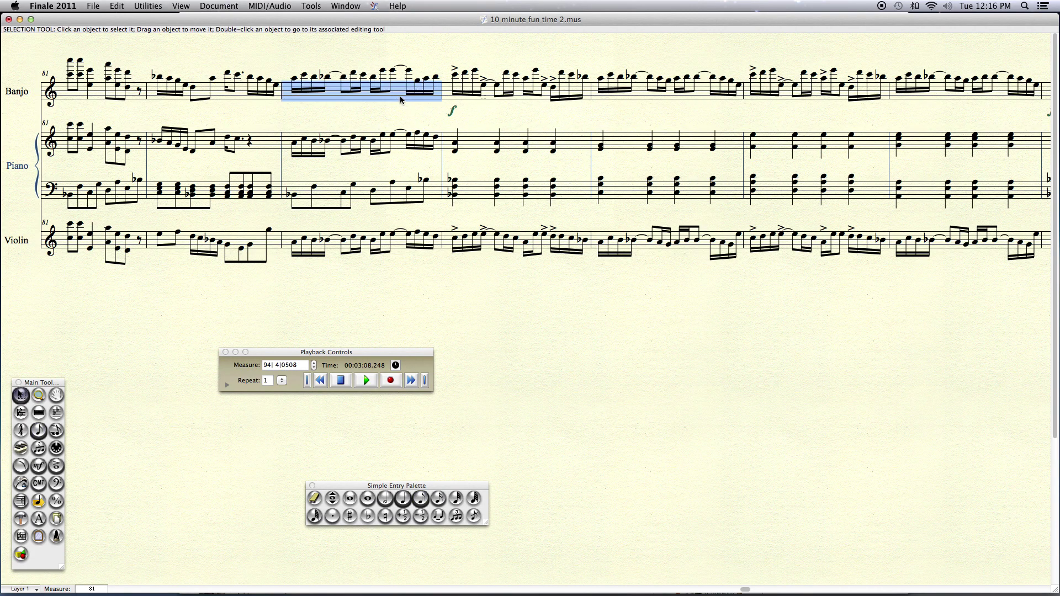
pyautogui.click(386, 143)
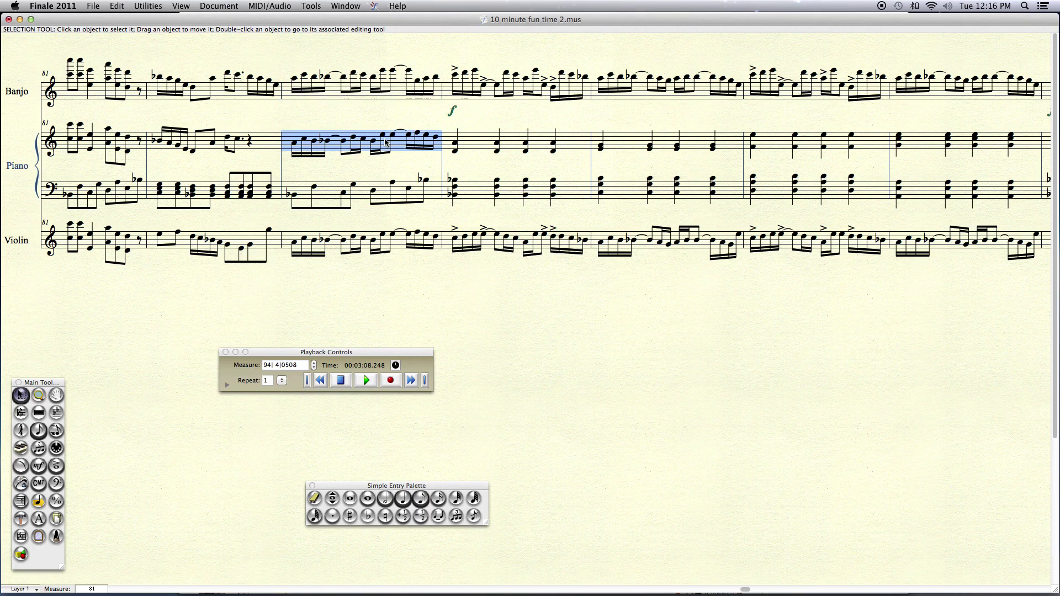
pyautogui.click(381, 245)
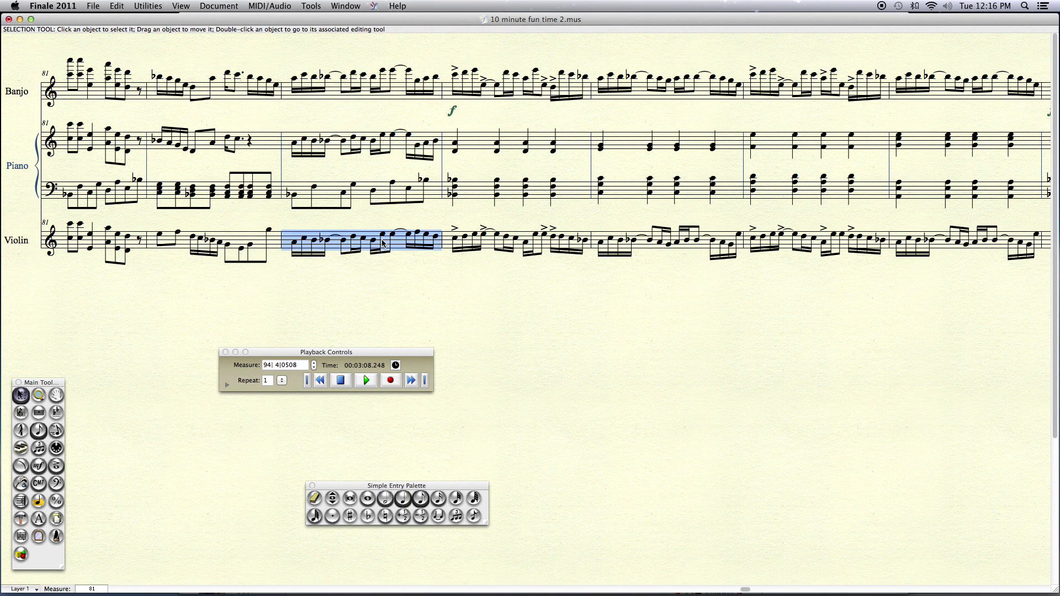
pyautogui.press('super+v')
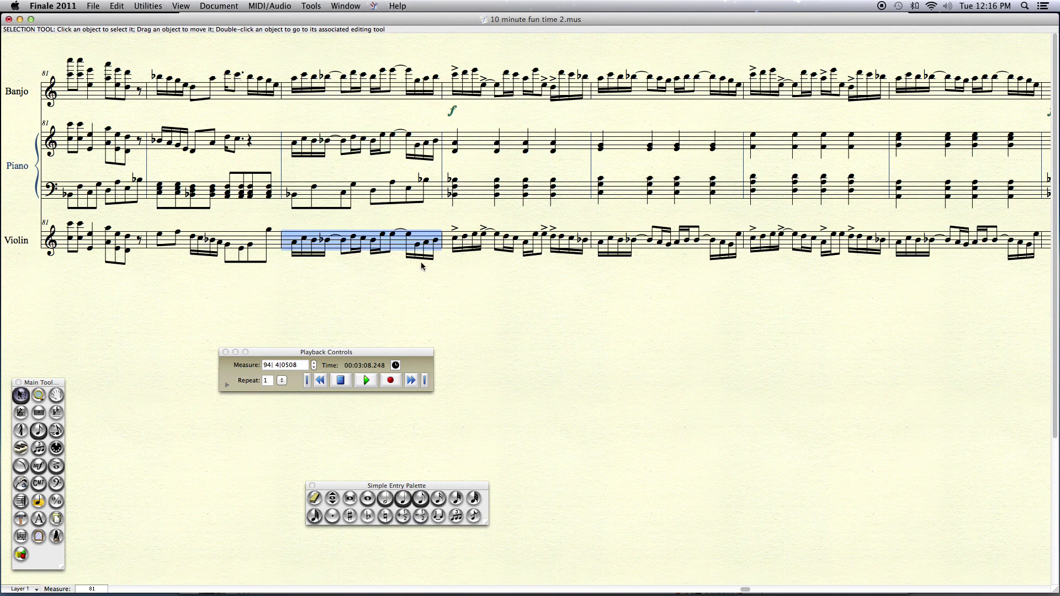
pyautogui.click(426, 265)
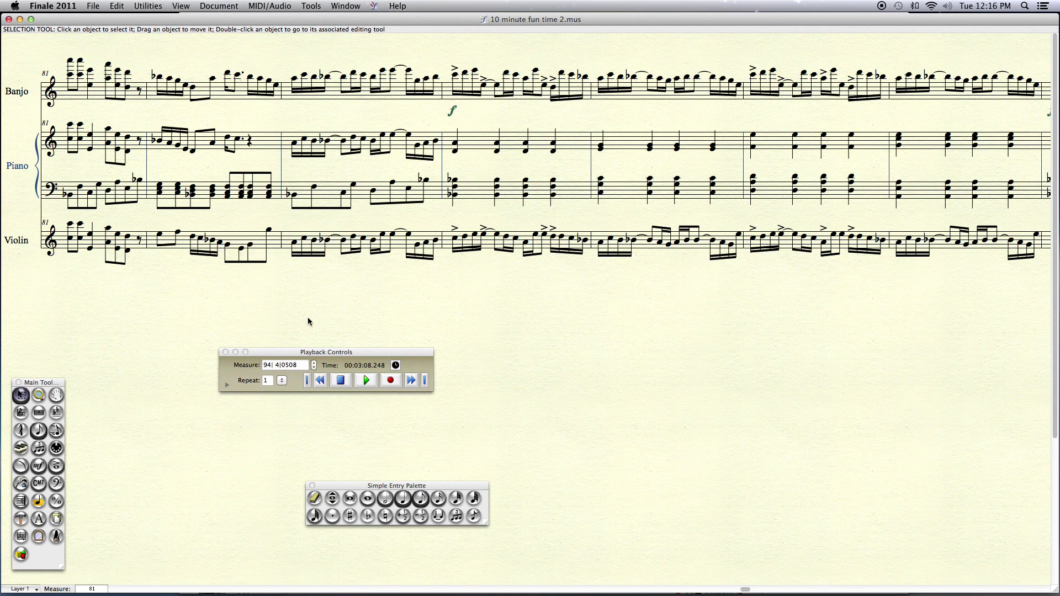
# - Play back the score from measure 83
pyautogui.click(266, 365)
pyautogui.doubleClick(265, 365)
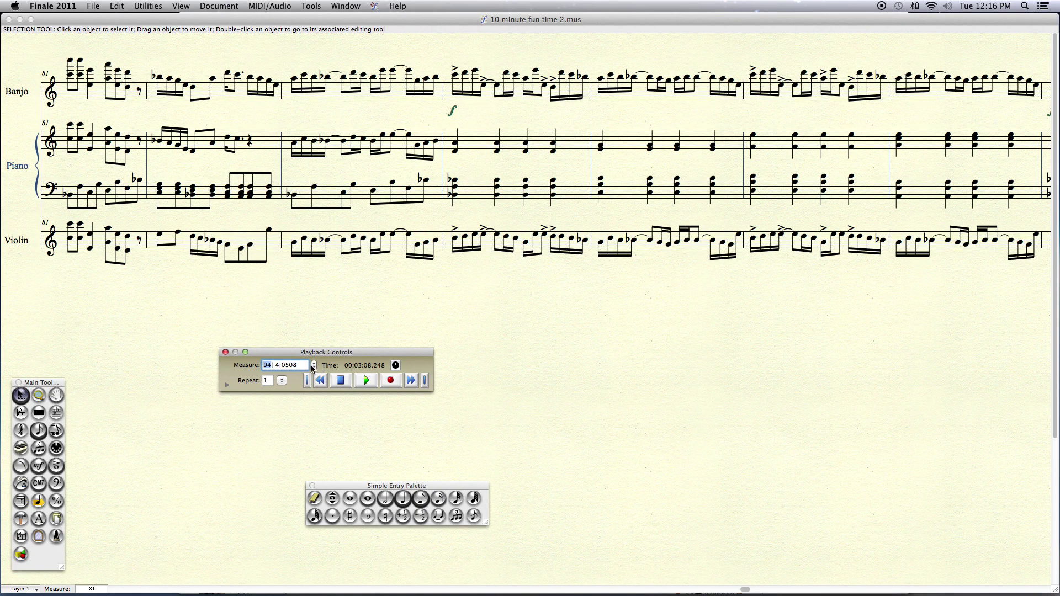
pyautogui.write('83')
pyautogui.press('Return')
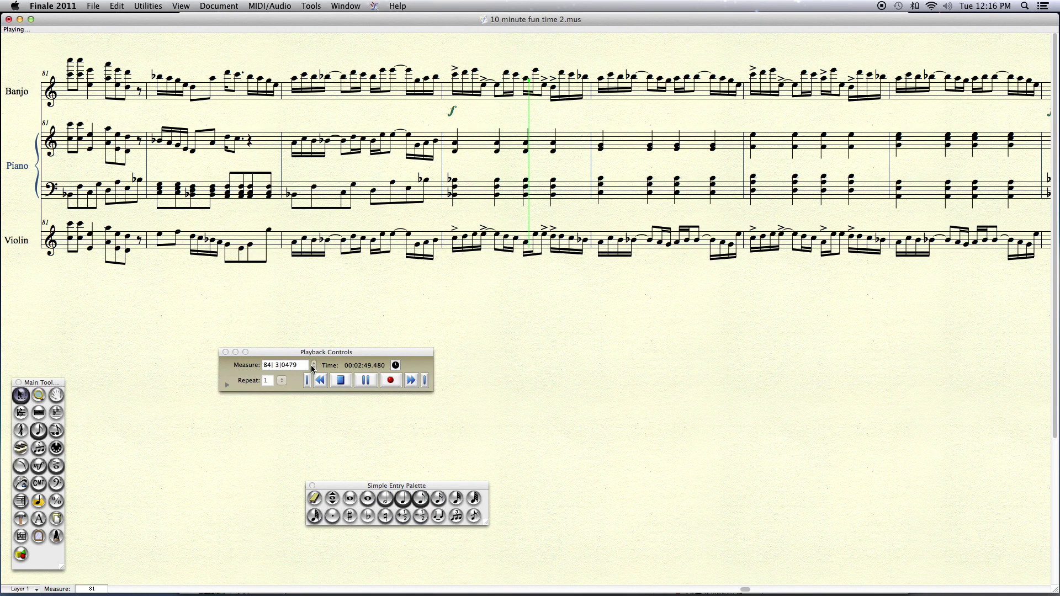
# - Lower the Es before the final G, A, B figure in measure 83 to D in the banjo, piano and violin
pyautogui.click(383, 68)
pyautogui.doubleClick(384, 69)
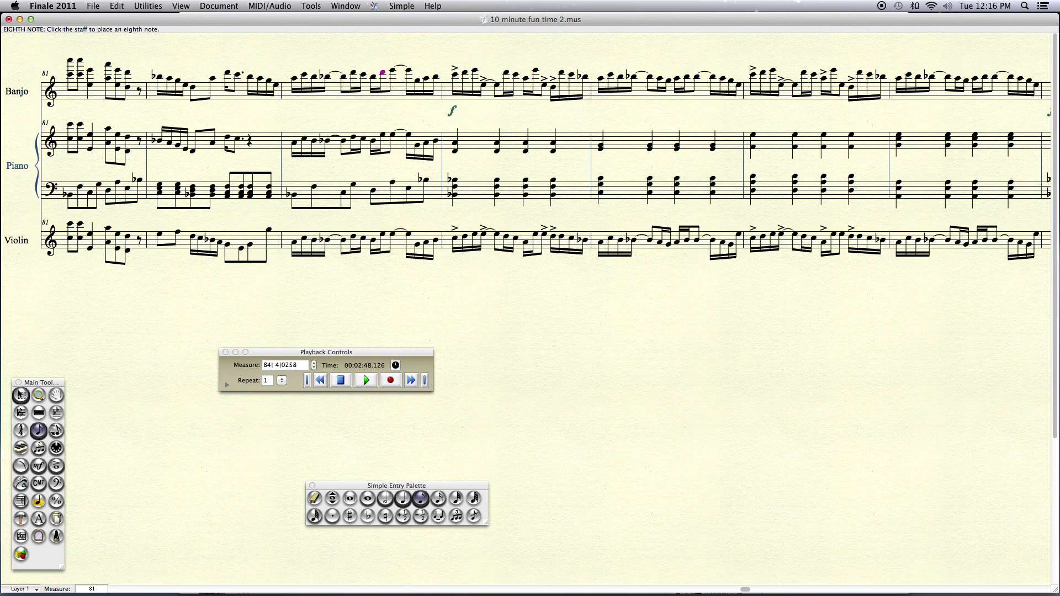
pyautogui.press('Right')
pyautogui.press('Down')
pyautogui.press('Down')
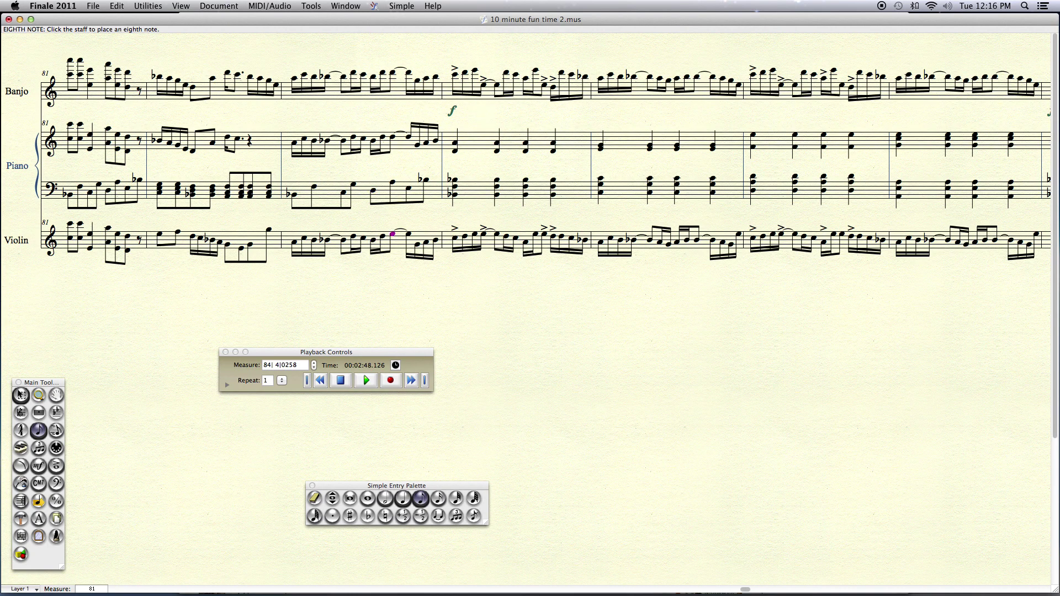
pyautogui.press('Right')
pyautogui.press('Down')
pyautogui.click(21, 395)
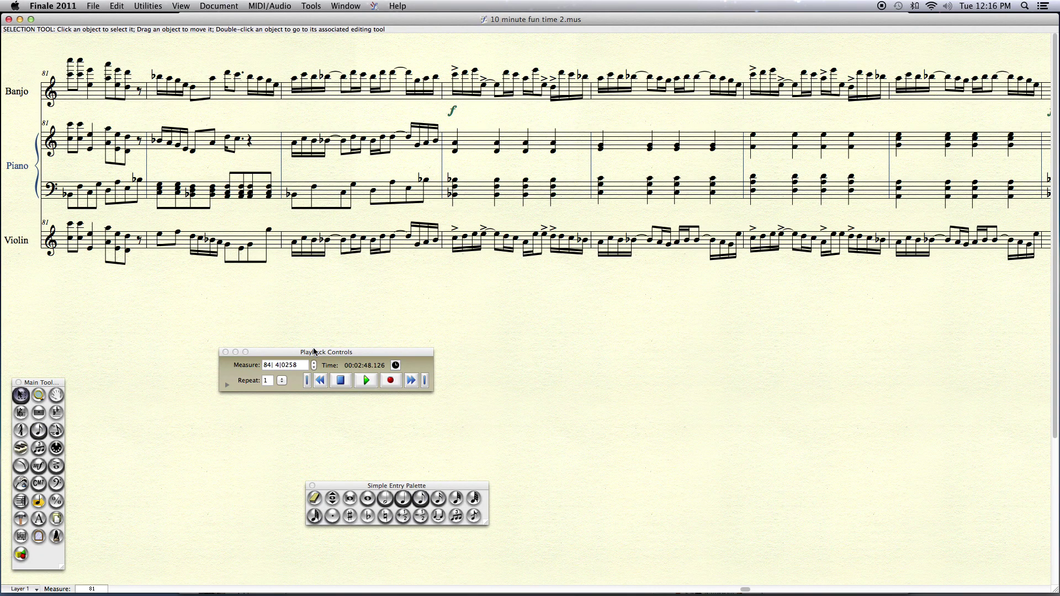
# - Play back the score from measure 82 into measure 93 and save the file
pyautogui.click(314, 368)
pyautogui.click(314, 368)
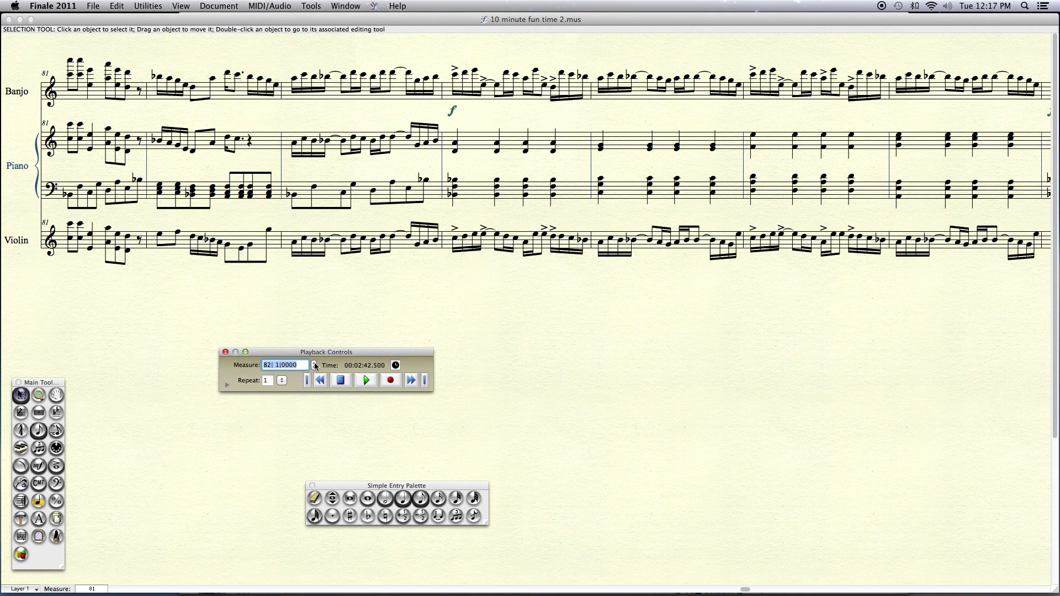
pyautogui.press('space')
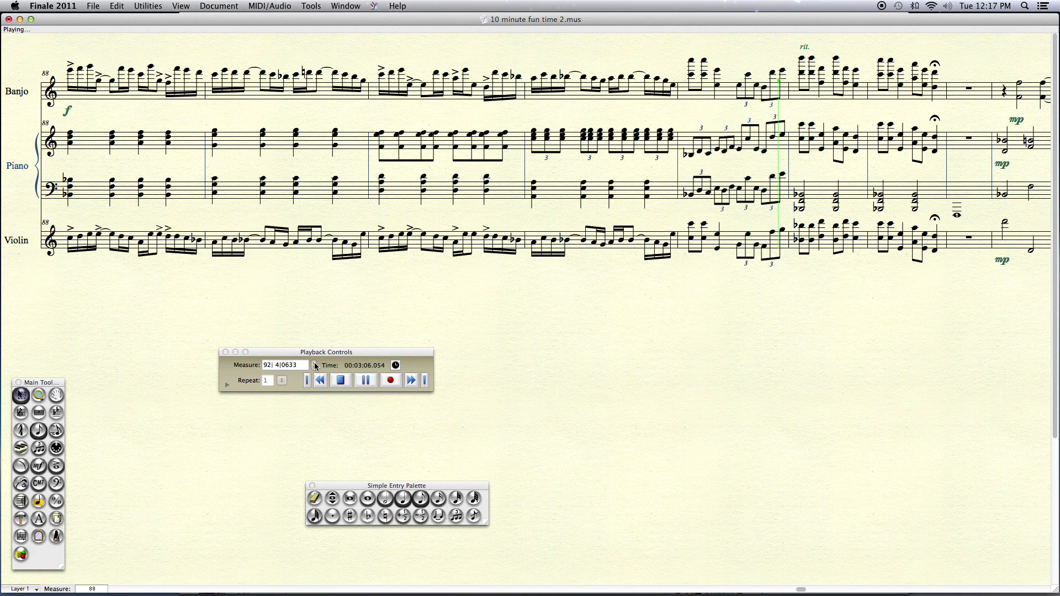
pyautogui.press('super+s')
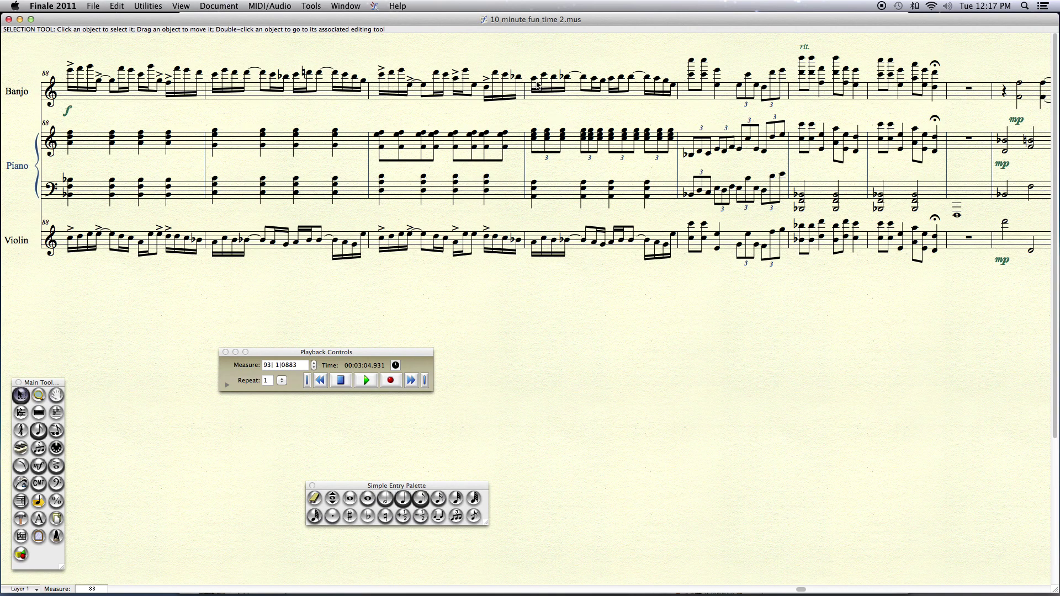
# - Transpose the banjo's measure 91 up diatonically by a fifth without preserving the original notes
pyautogui.click(587, 96)
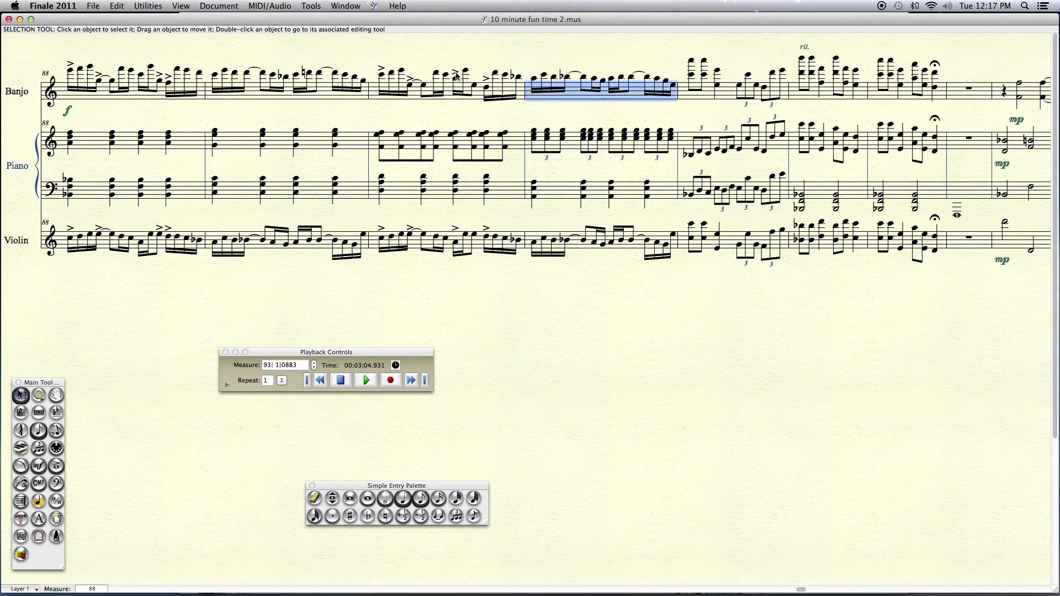
pyautogui.click(148, 5)
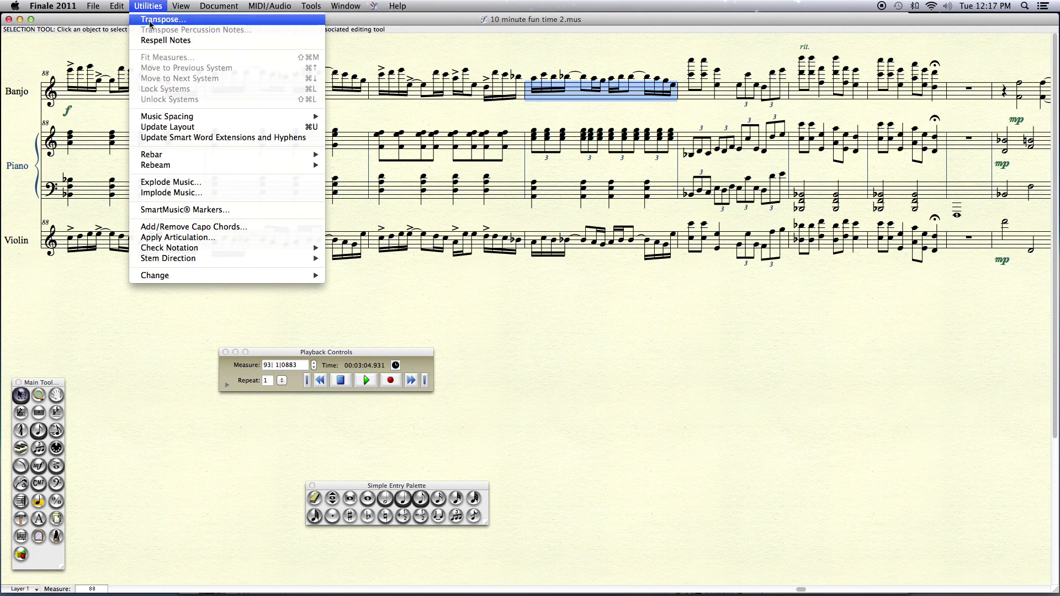
pyautogui.click(150, 21)
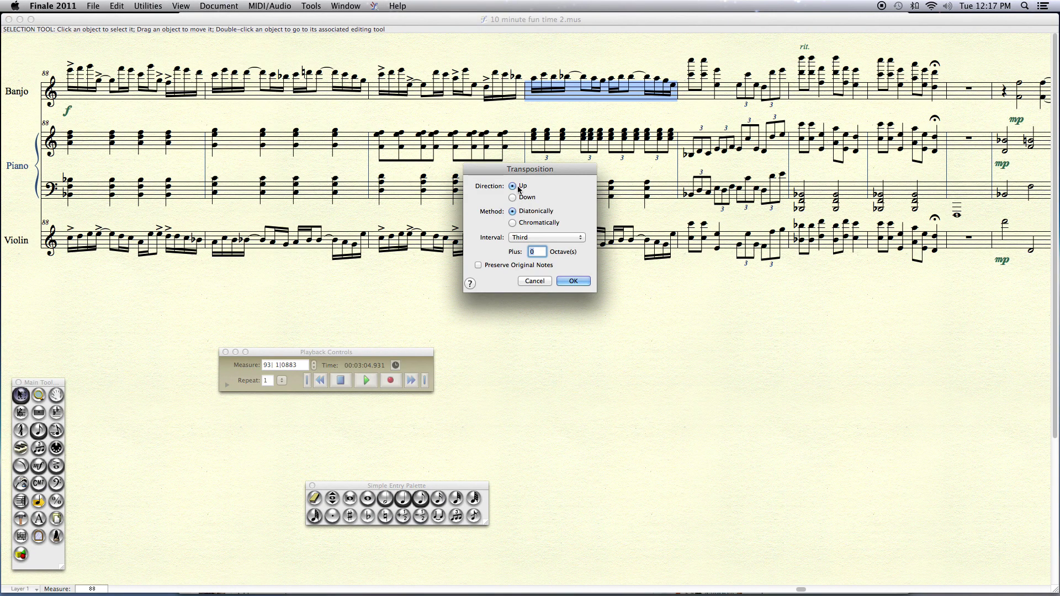
pyautogui.click(527, 238)
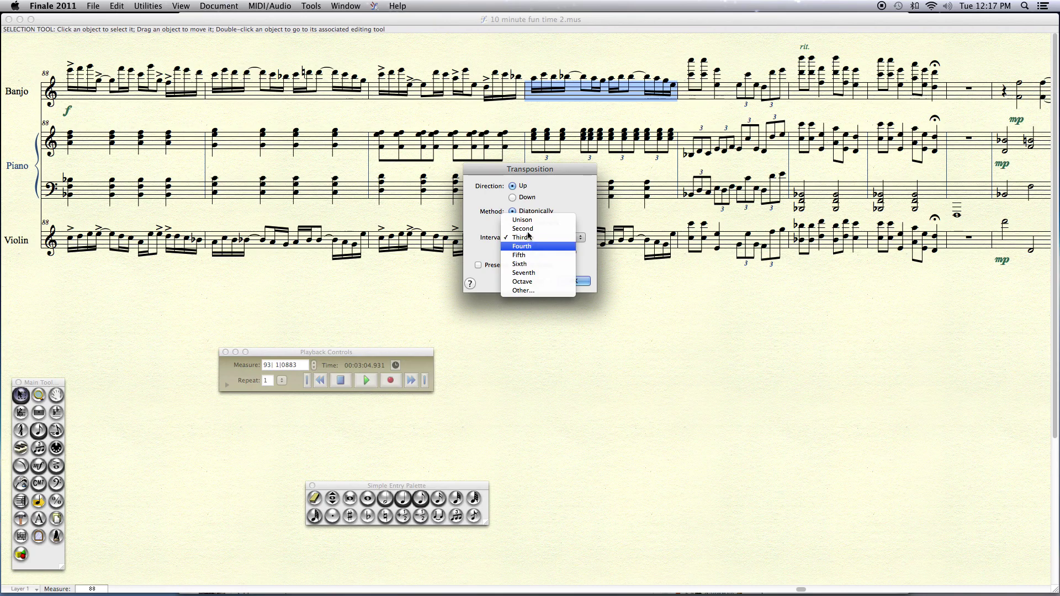
pyautogui.click(530, 255)
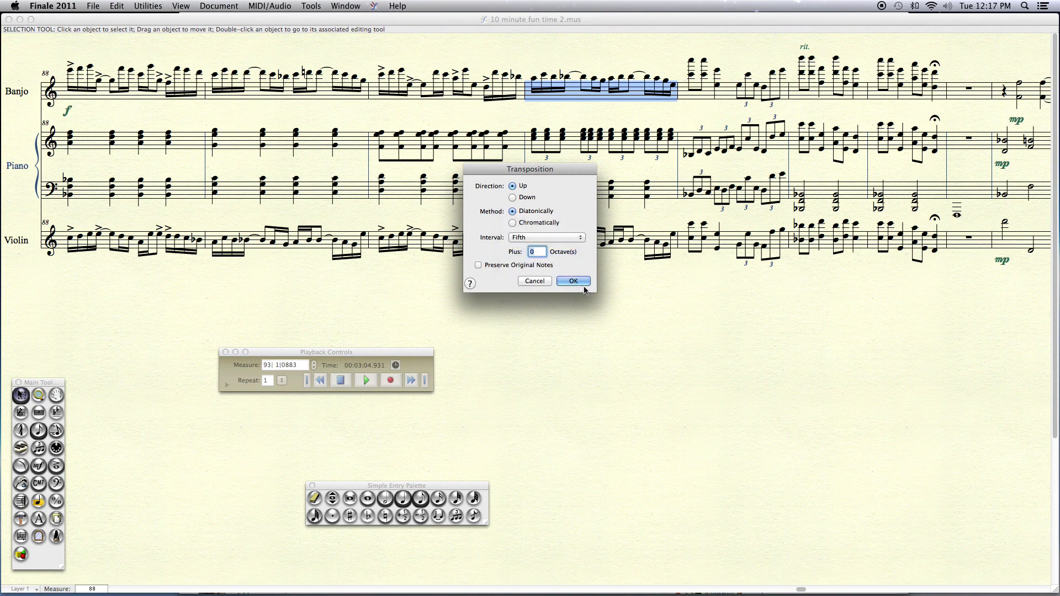
pyautogui.click(573, 281)
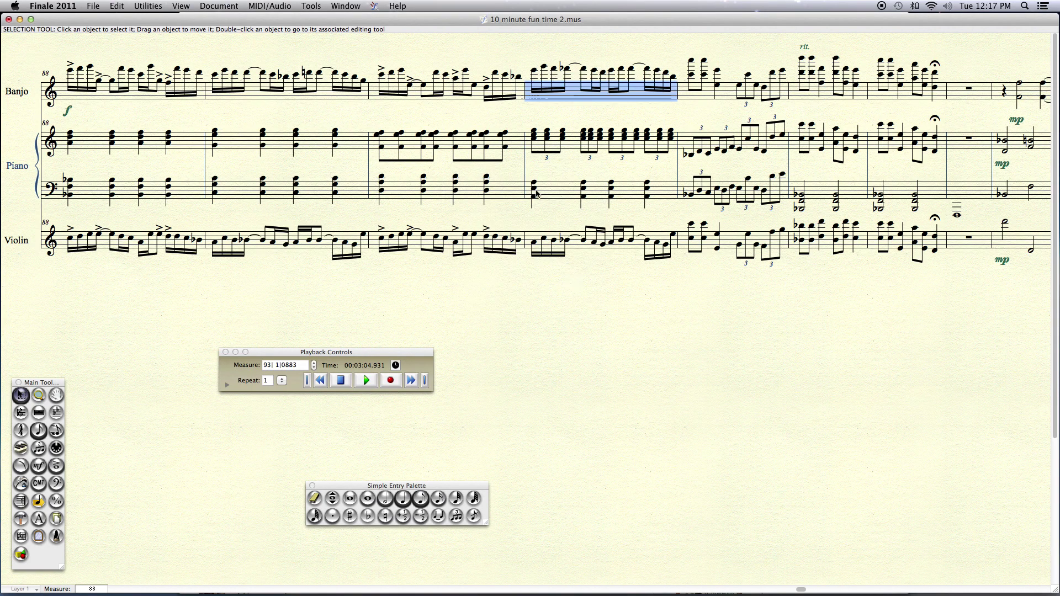
pyautogui.click(553, 113)
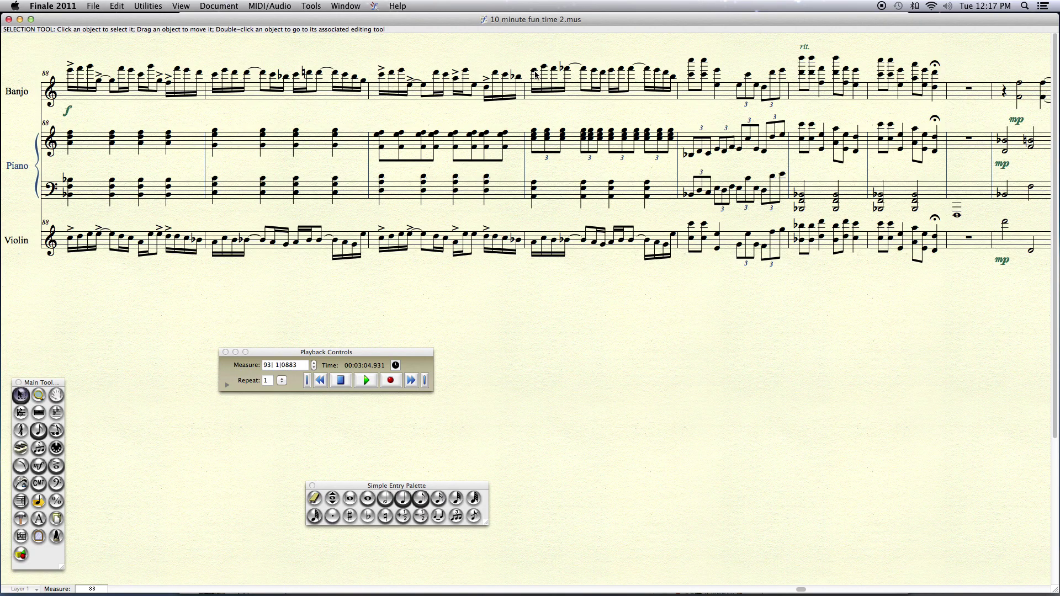
# - Make the flatted Fs natural in the banjo's measure 91
pyautogui.doubleClick(570, 71)
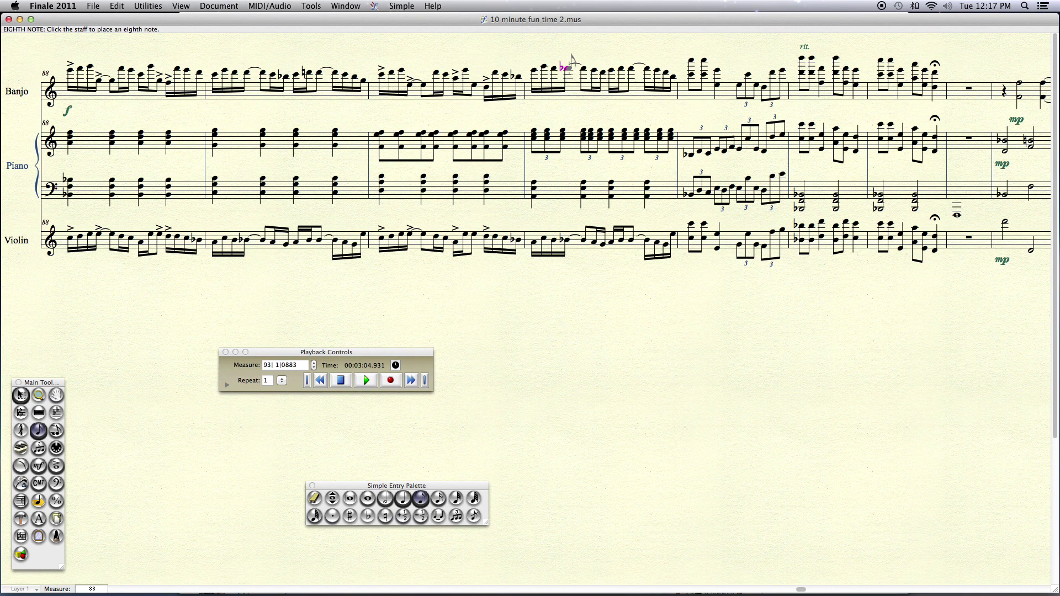
pyautogui.press('Down')
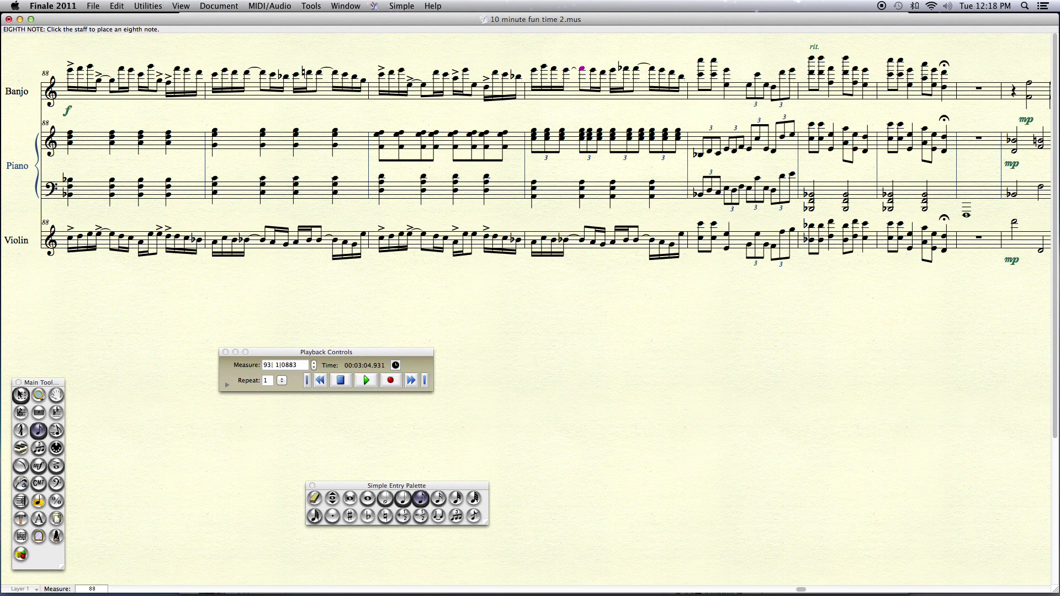
pyautogui.press('Down')
pyautogui.press('Down')
pyautogui.press('Right')
pyautogui.press('Left')
pyautogui.press('Right')
pyautogui.press('Right')
pyautogui.press('n')
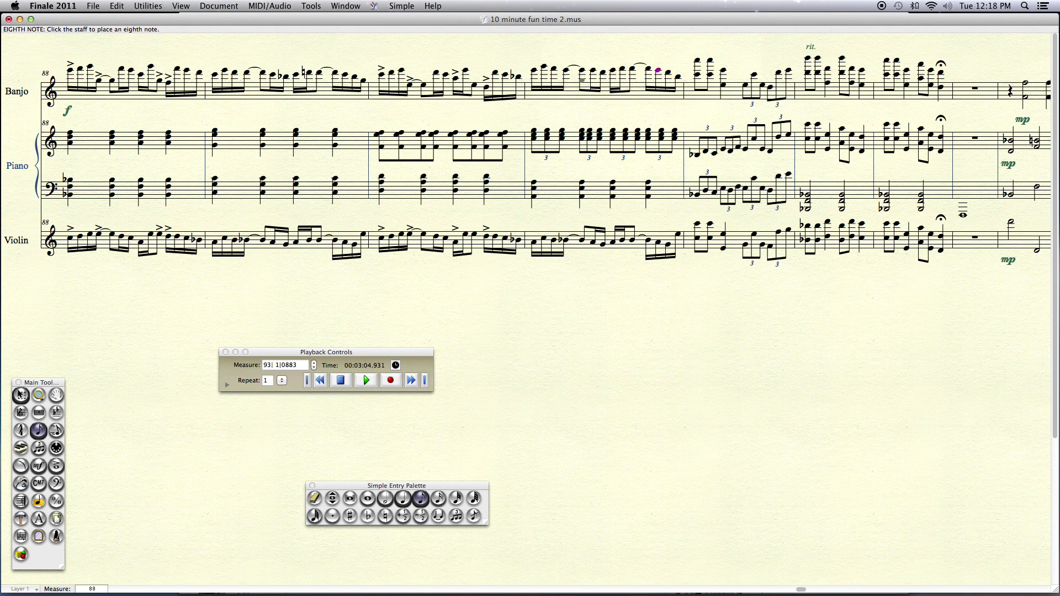
pyautogui.press('Escape')
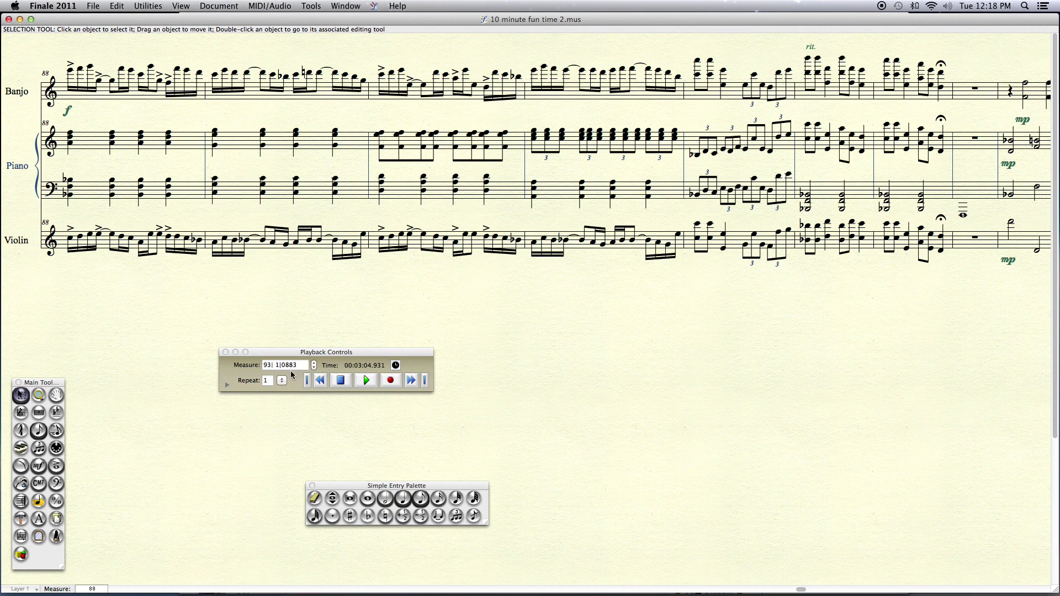
# - Play back the passage with the banjo's transposed measure 91 into the start of measure 93
pyautogui.click(313, 368)
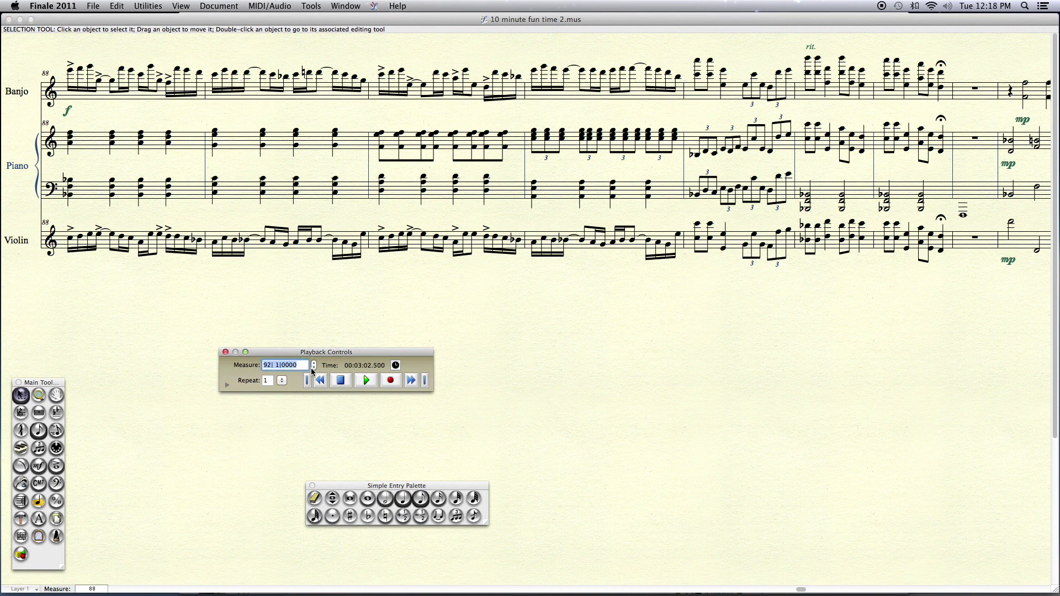
pyautogui.click(313, 371)
pyautogui.press('space')
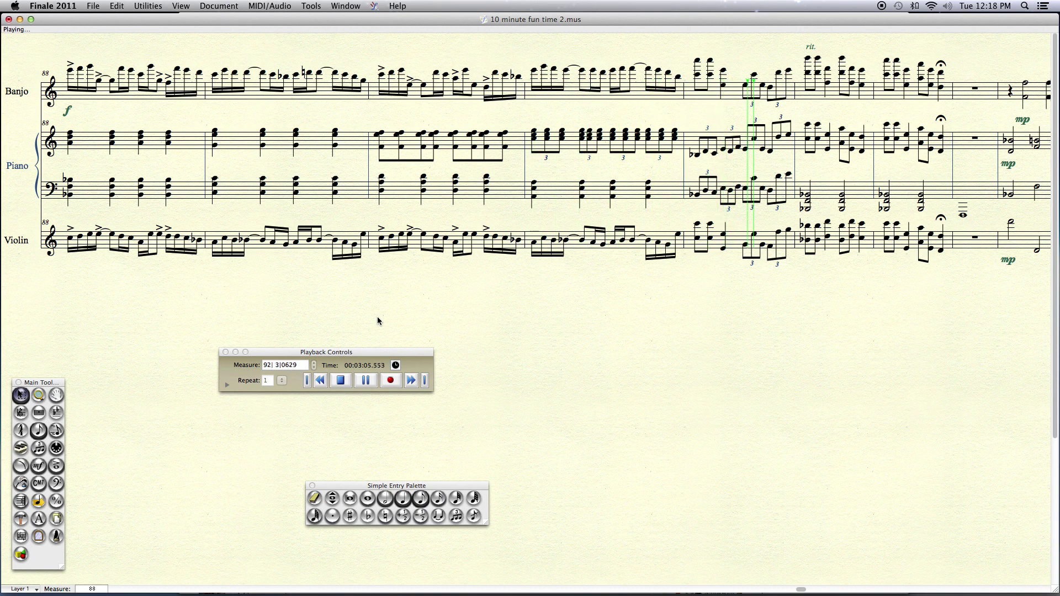
pyautogui.press('space')
# - Save the score and go to its closing measures from measure 92 onward
pyautogui.press('super+s')
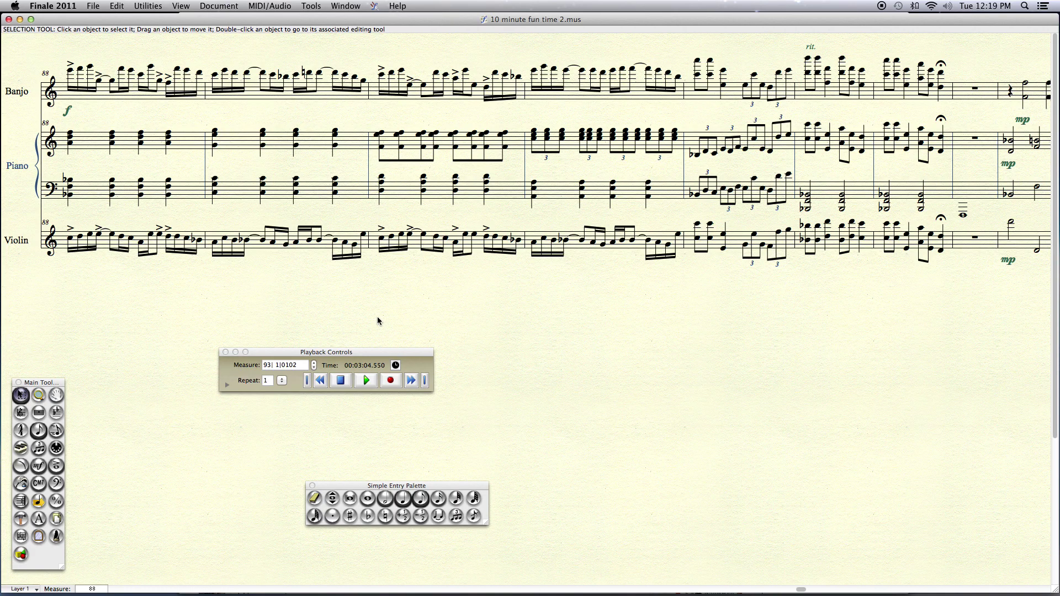
pyautogui.press('End')
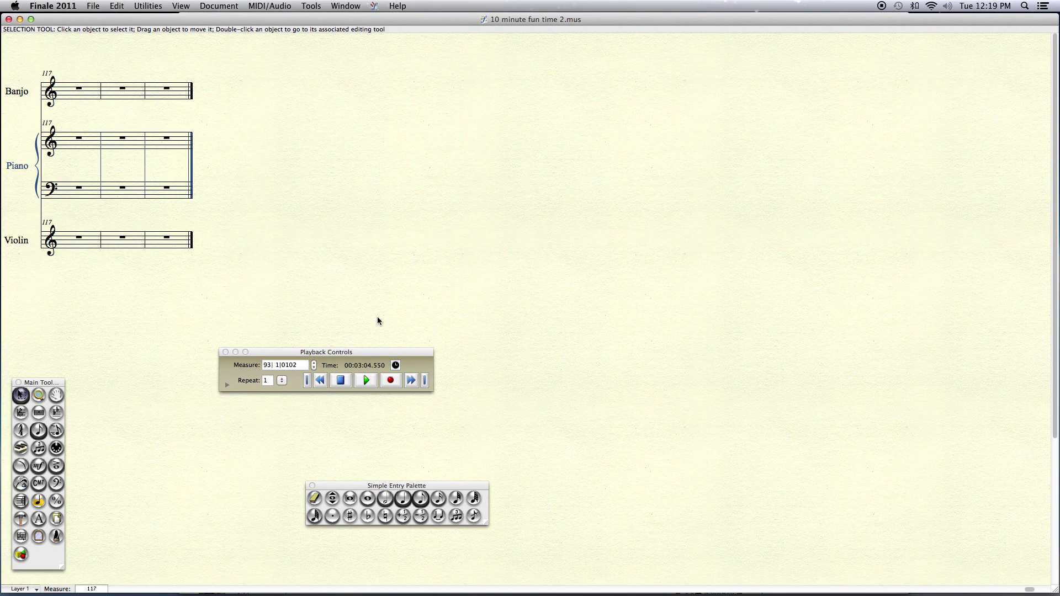
pyautogui.press('pageup')
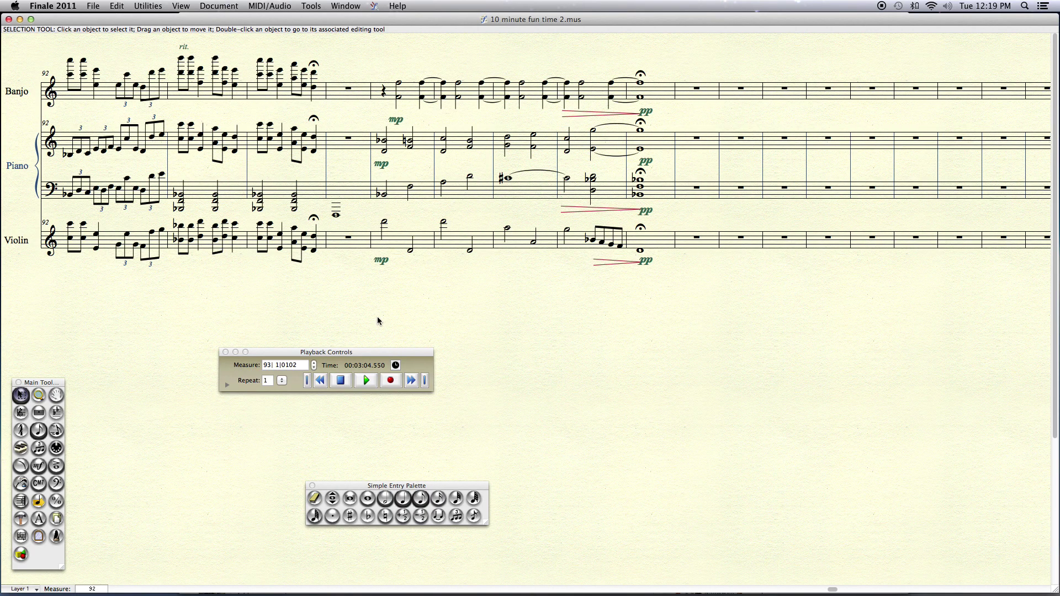
# - Show the score's first page in page view and move the playback controls and main tool palette clear of it
pyautogui.press('Home')
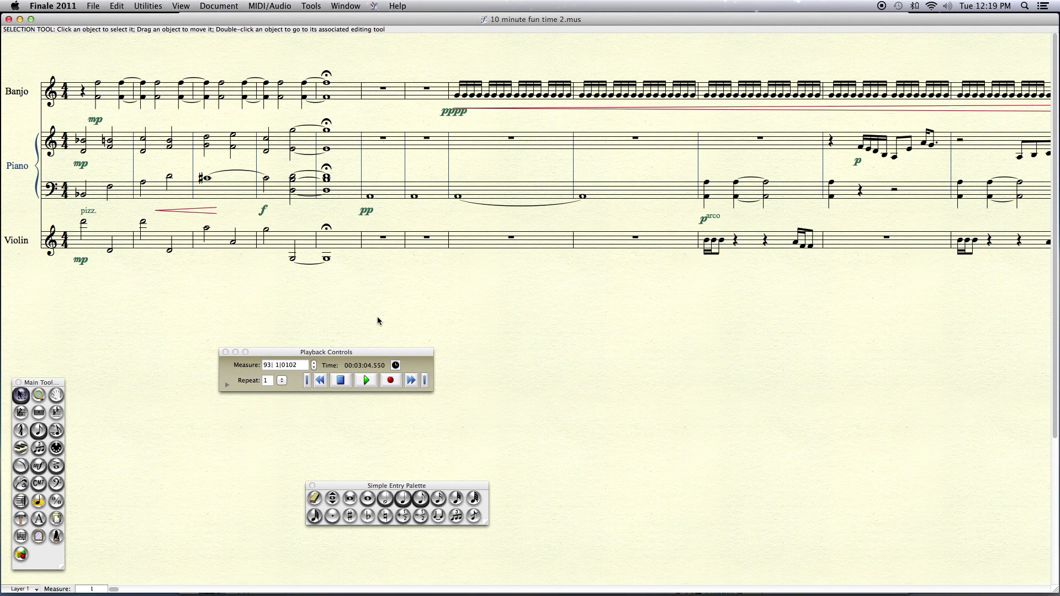
pyautogui.press('super+e')
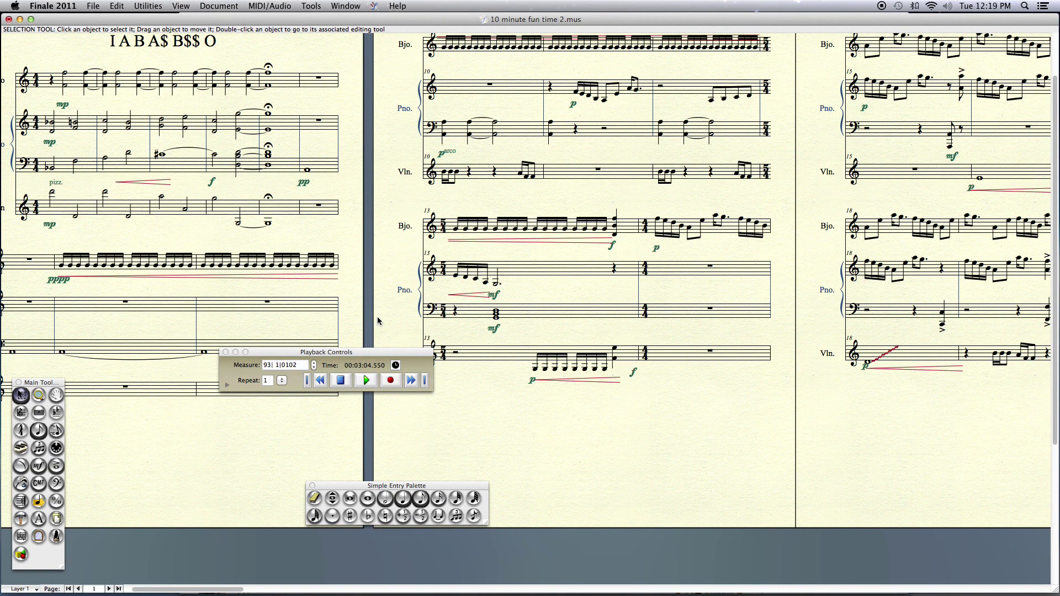
pyautogui.scroll(3, 377, 316)
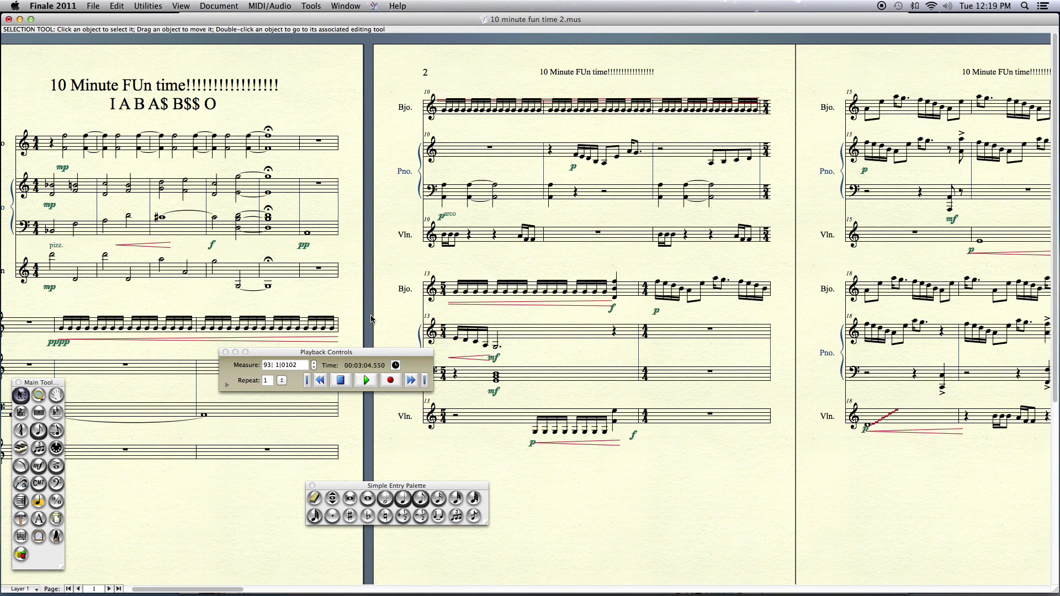
pyautogui.moveTo(331, 353); pyautogui.dragTo(647, 530)
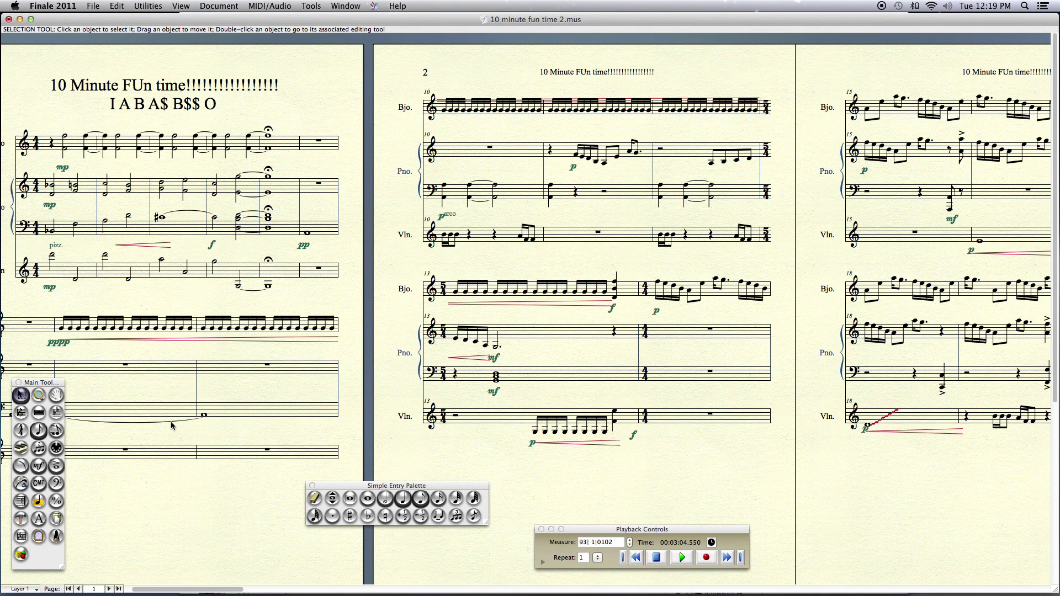
pyautogui.moveTo(47, 382); pyautogui.dragTo(842, 394)
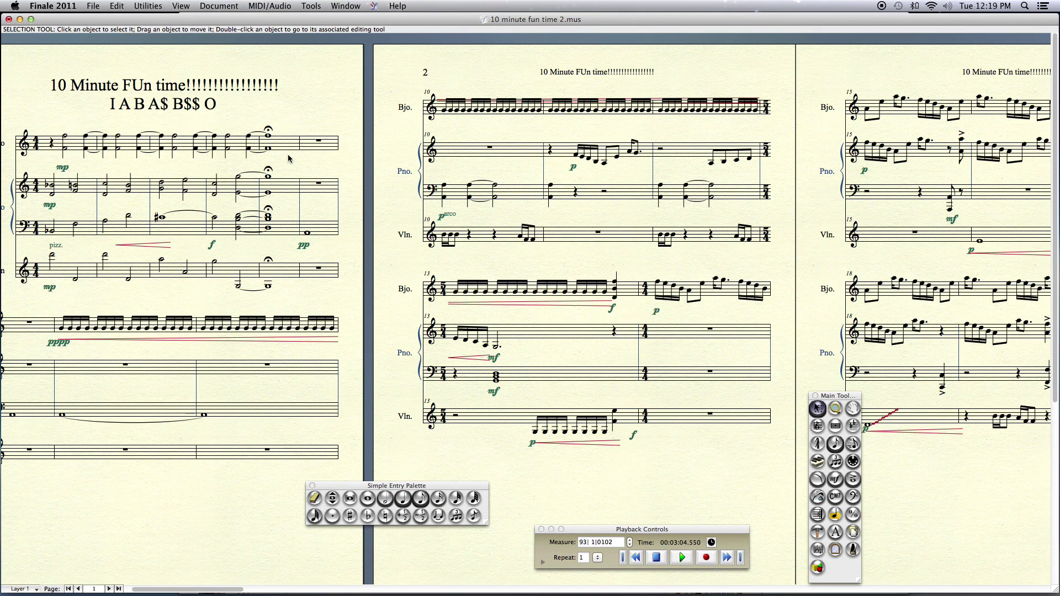
# - Replace the title line on the first page with "Fleshy Green Flowers"
pyautogui.click(111, 89)
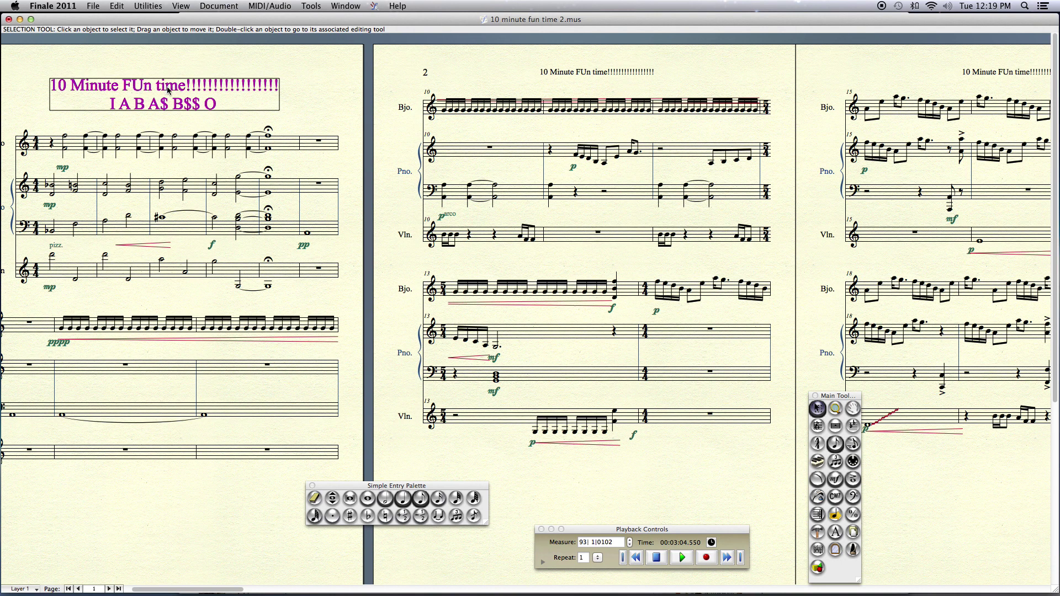
pyautogui.doubleClick(181, 105)
pyautogui.doubleClick(180, 106)
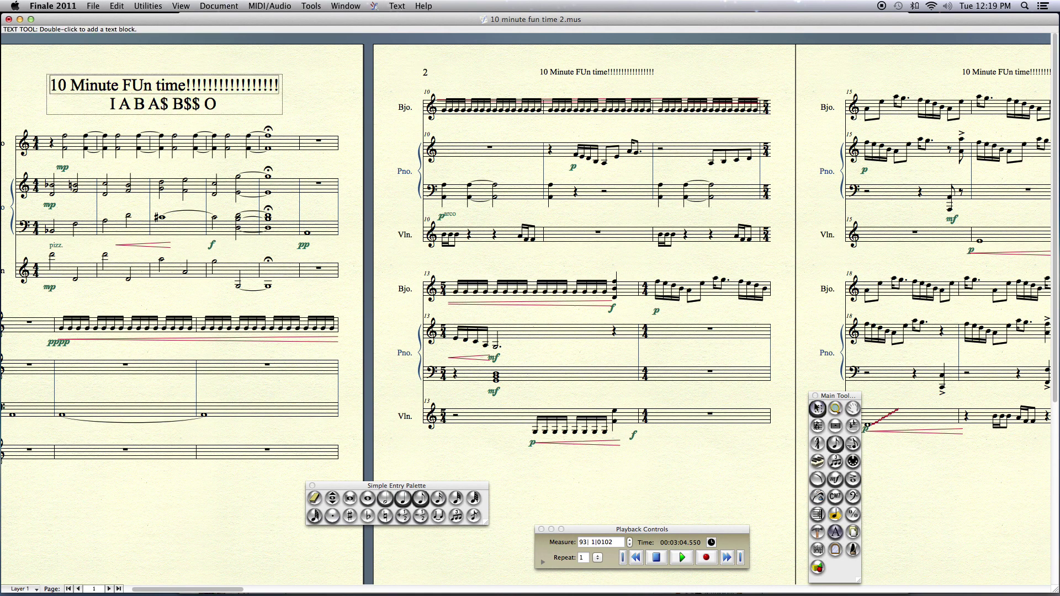
pyautogui.hotkey('shift', 'End')
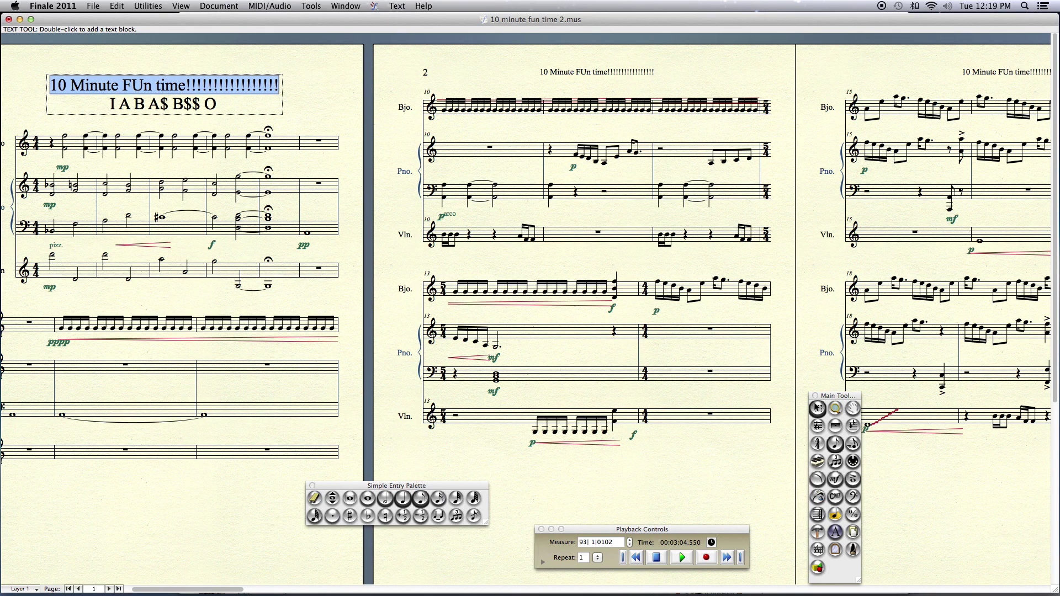
pyautogui.press('BackSpace')
pyautogui.write('F')
pyautogui.write('less')
pyautogui.press('BackSpace')
pyautogui.write('hy Green')
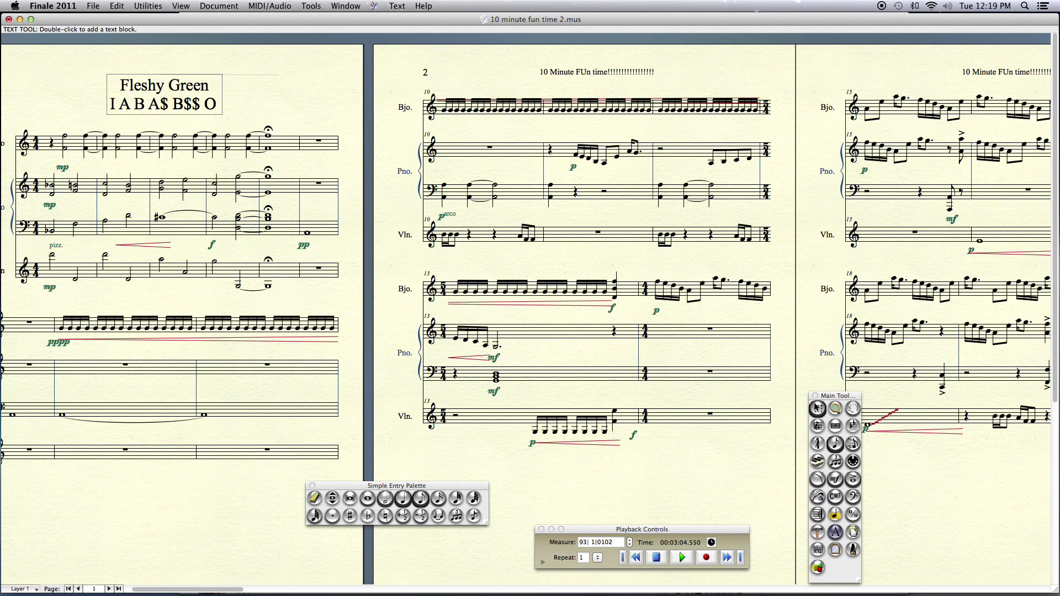
pyautogui.write(' Flower')
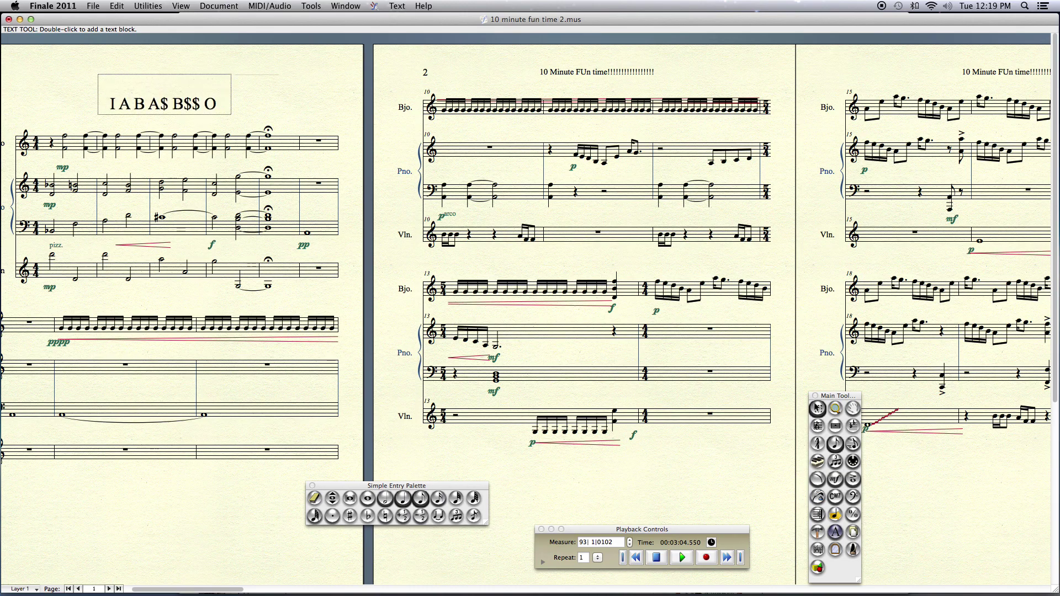
pyautogui.write('shy Green Flowers')
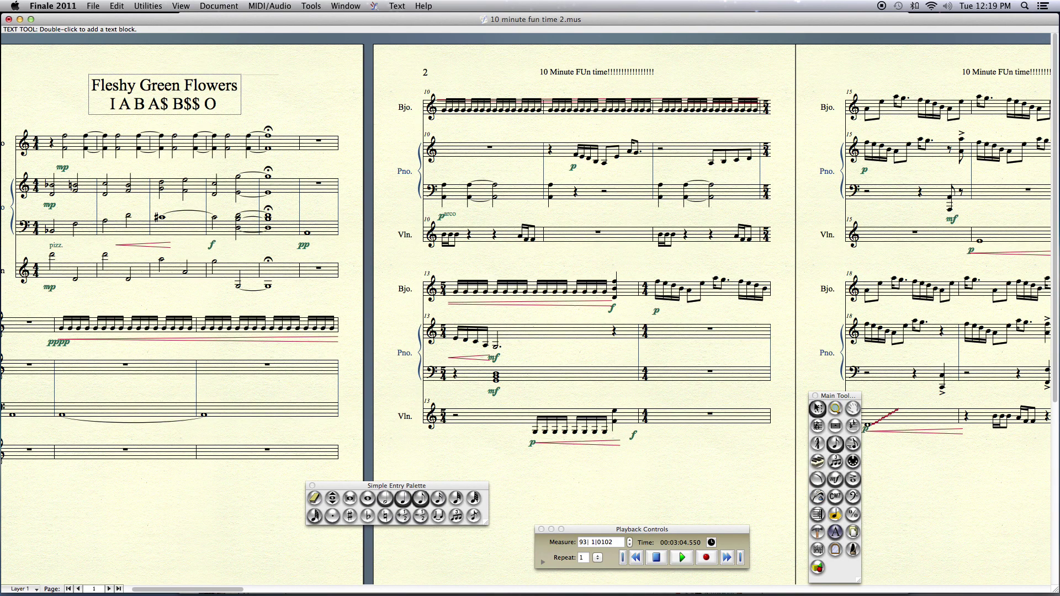
# - Delete the subtitle line "I A B A$ B$$ O" under the title and finish the text edit
pyautogui.press('BackSpace')
pyautogui.press('BackSpace')
pyautogui.press('BackSpace')
pyautogui.press('BackSpace')
pyautogui.press('BackSpace')
pyautogui.press('BackSpace')
pyautogui.press('BackSpace')
pyautogui.press('BackSpace')
pyautogui.press('BackSpace')
pyautogui.press('BackSpace')
pyautogui.press('BackSpace')
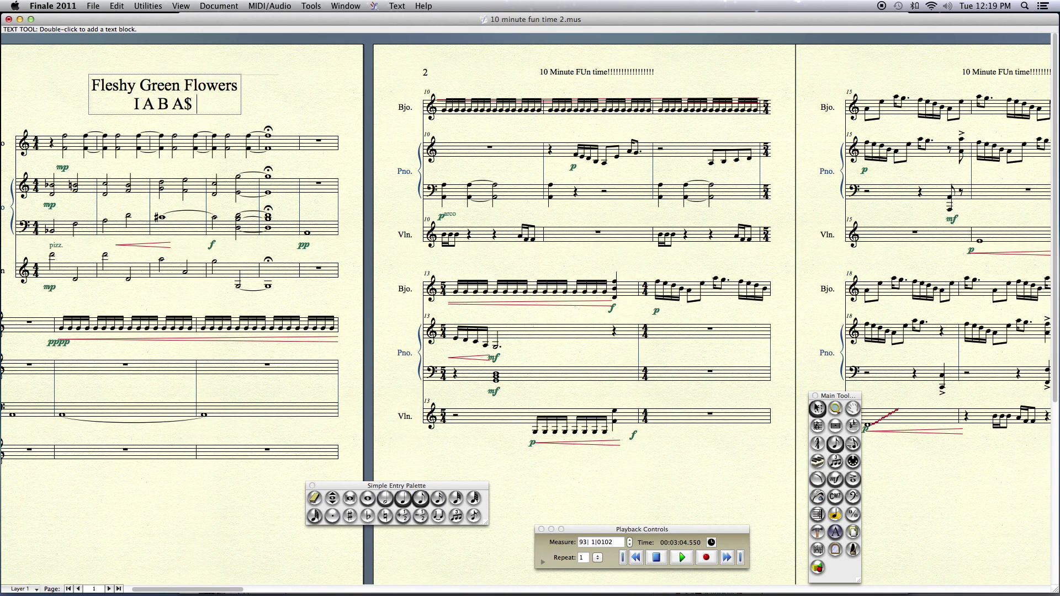
pyautogui.press('BackSpace')
pyautogui.press('BackSpace')
pyautogui.press('BackSpace')
pyautogui.press('BackSpace')
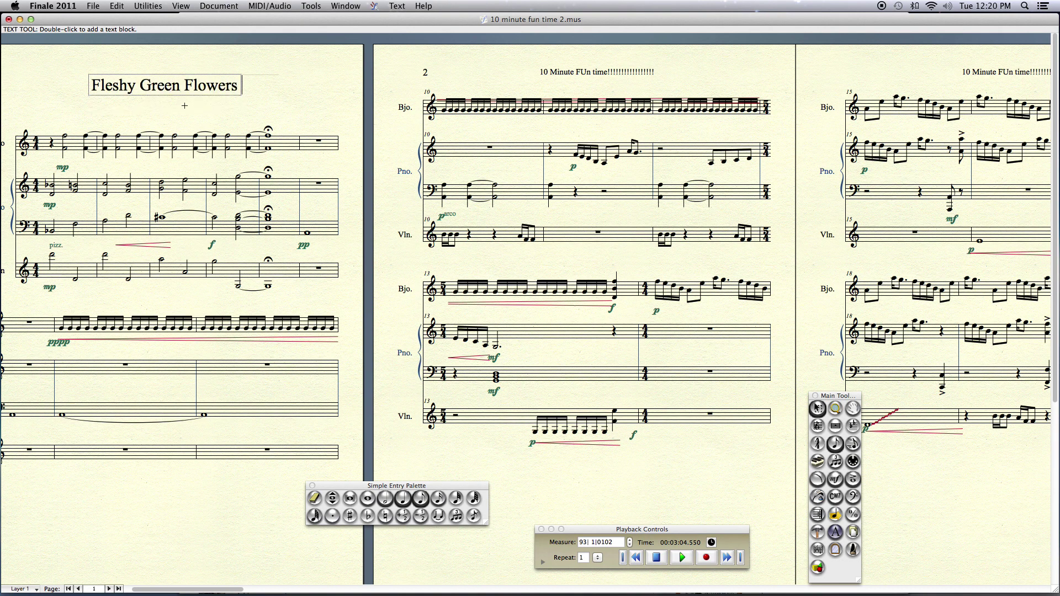
pyautogui.press('Escape')
pyautogui.press('Escape')
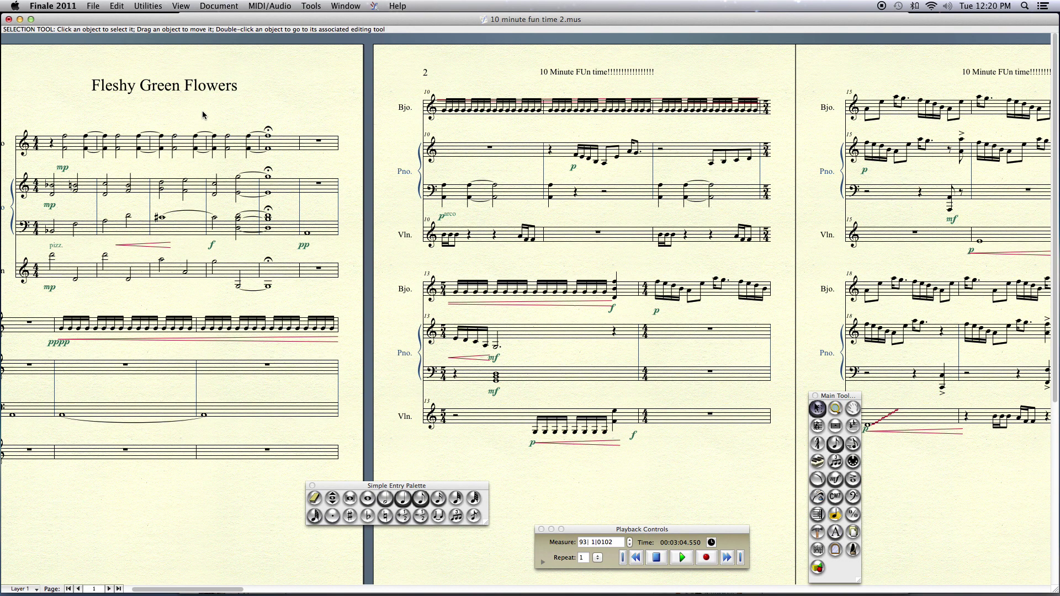